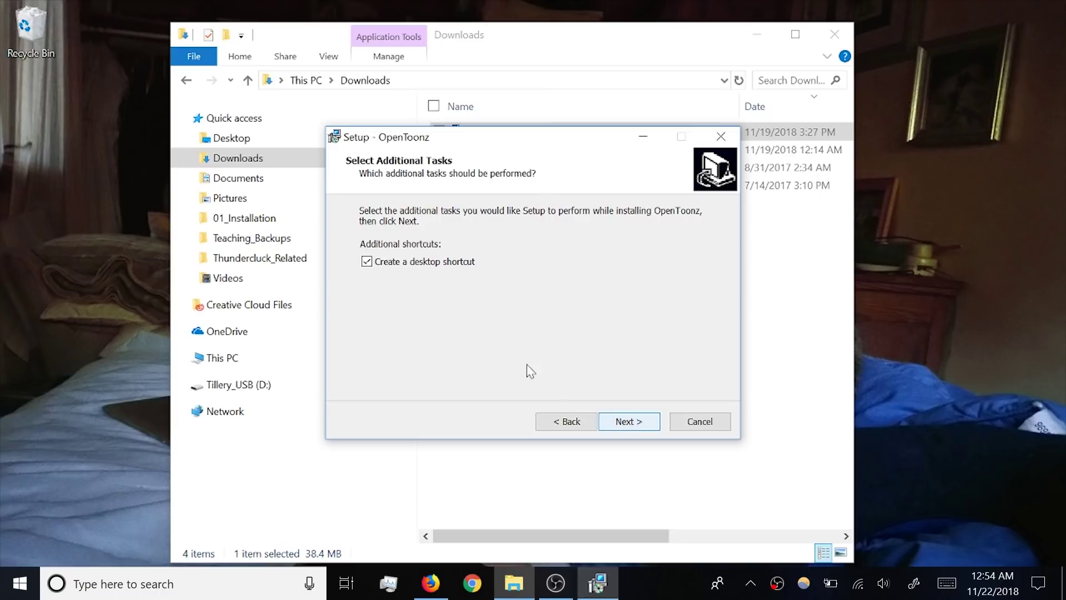
Step: Install OpenToonz without a desktop shortcut and finish the setup wizard
left_click(368, 261)
left_click(618, 424)
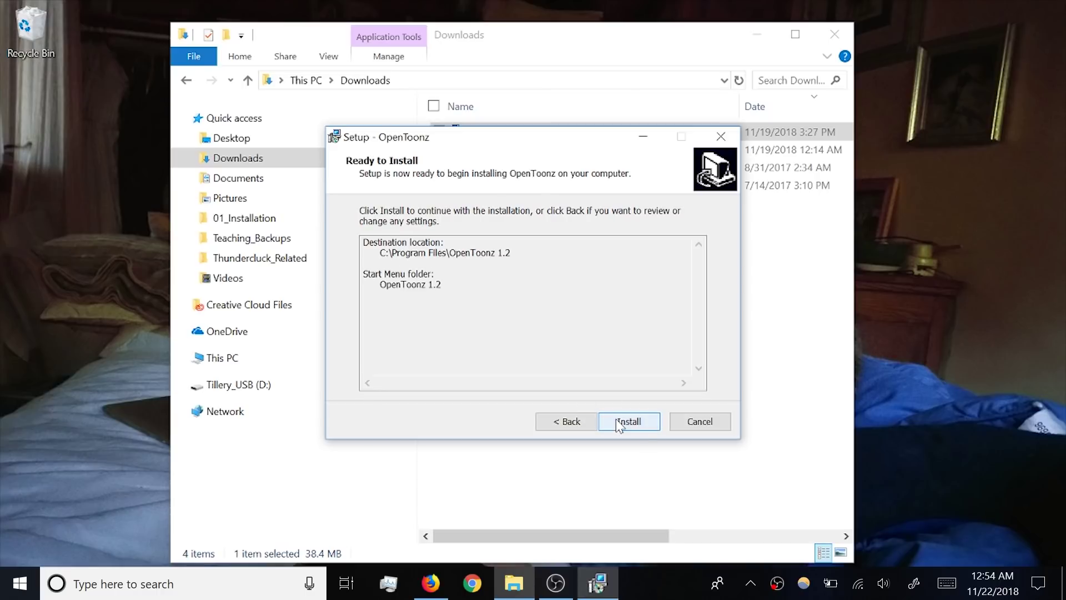
left_click(622, 425)
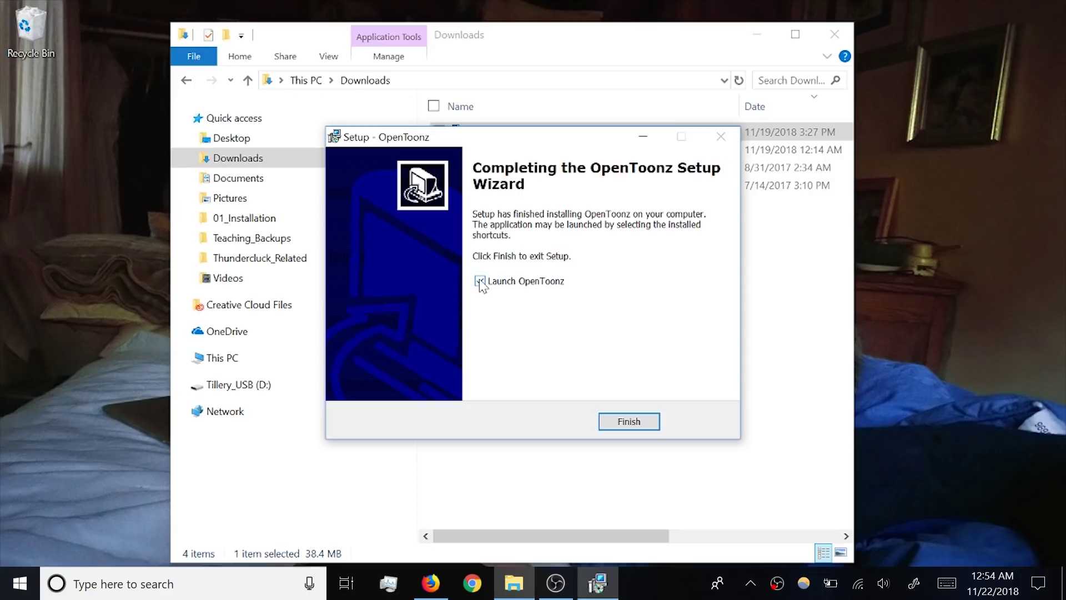
left_click(620, 420)
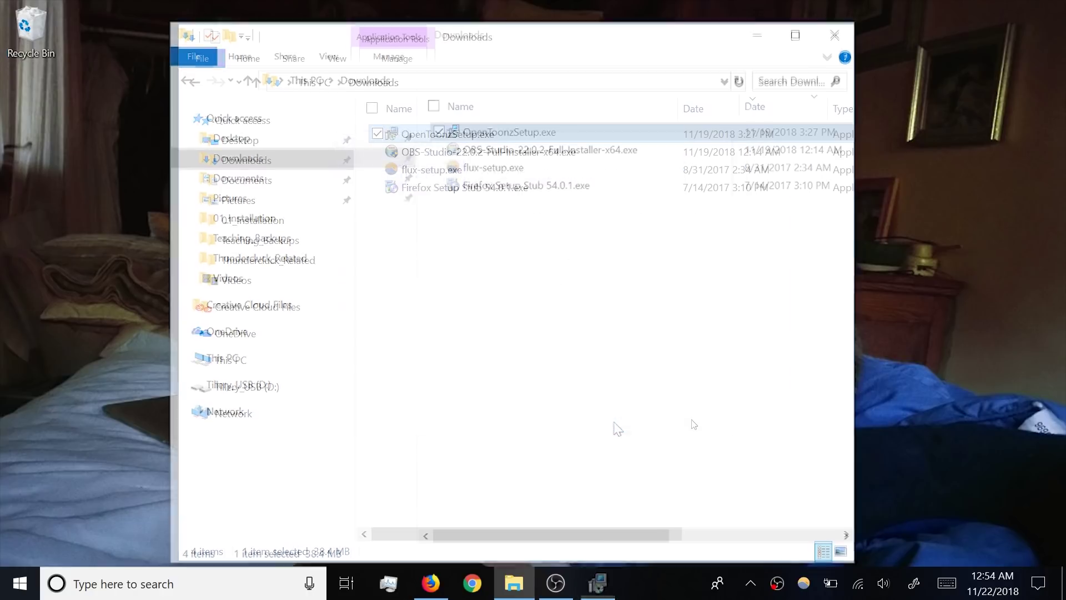
Step: Pin the "OpenToonz 1.2 stuff" folder from the Windows (C:) drive to Quick access
left_click(266, 360)
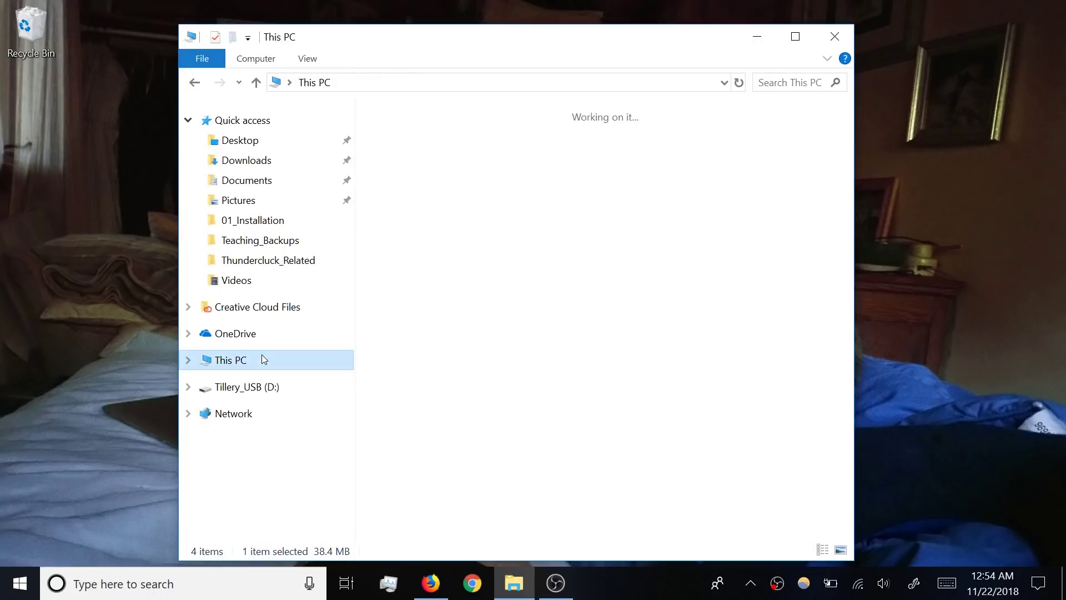
double_click(437, 369)
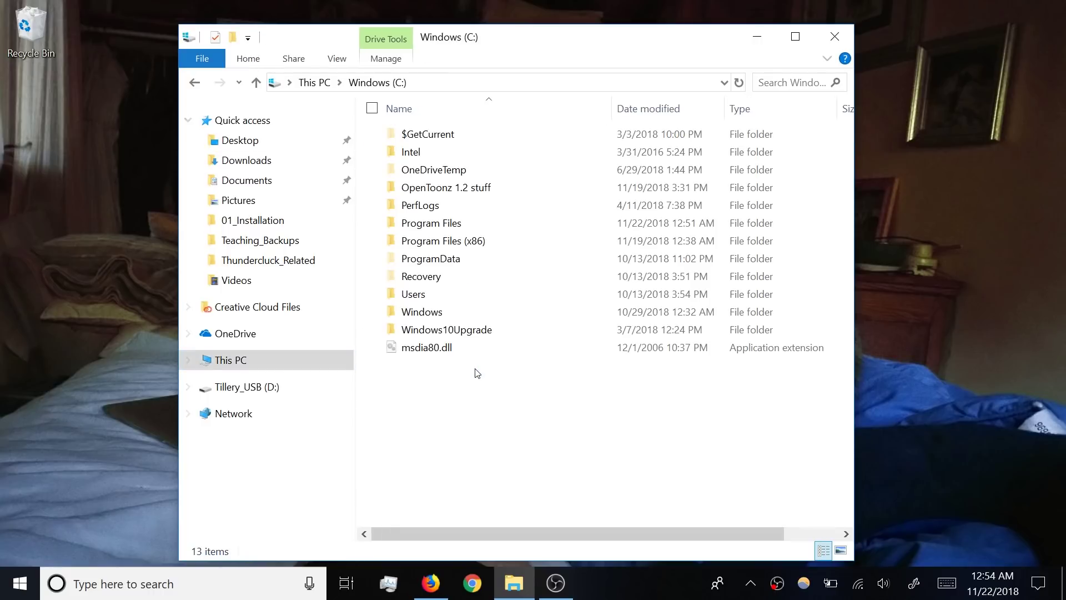
left_click(489, 192)
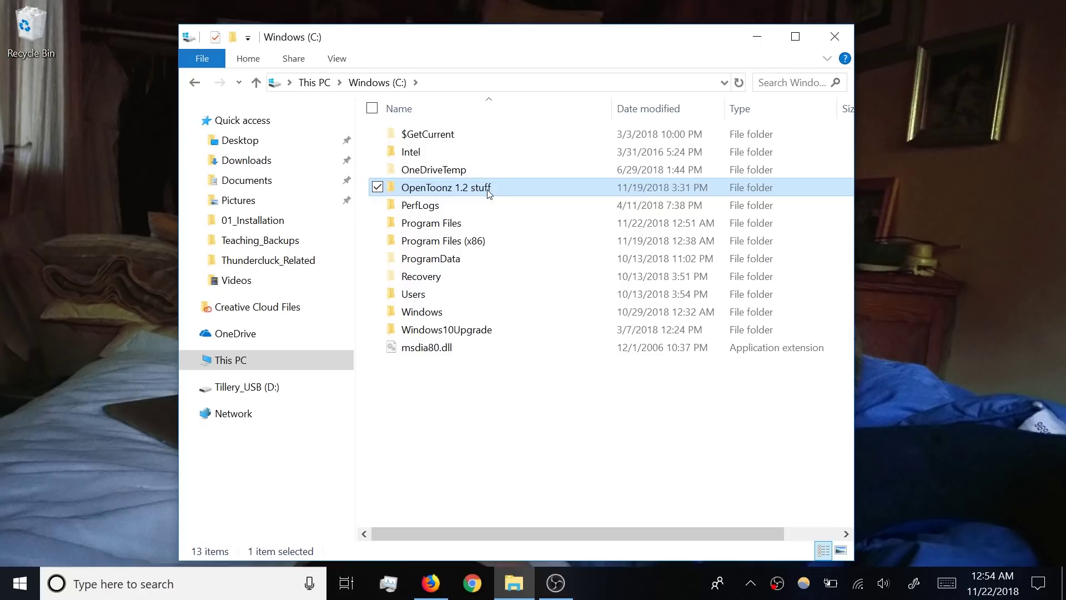
left_click_drag(489, 192, 345, 218)
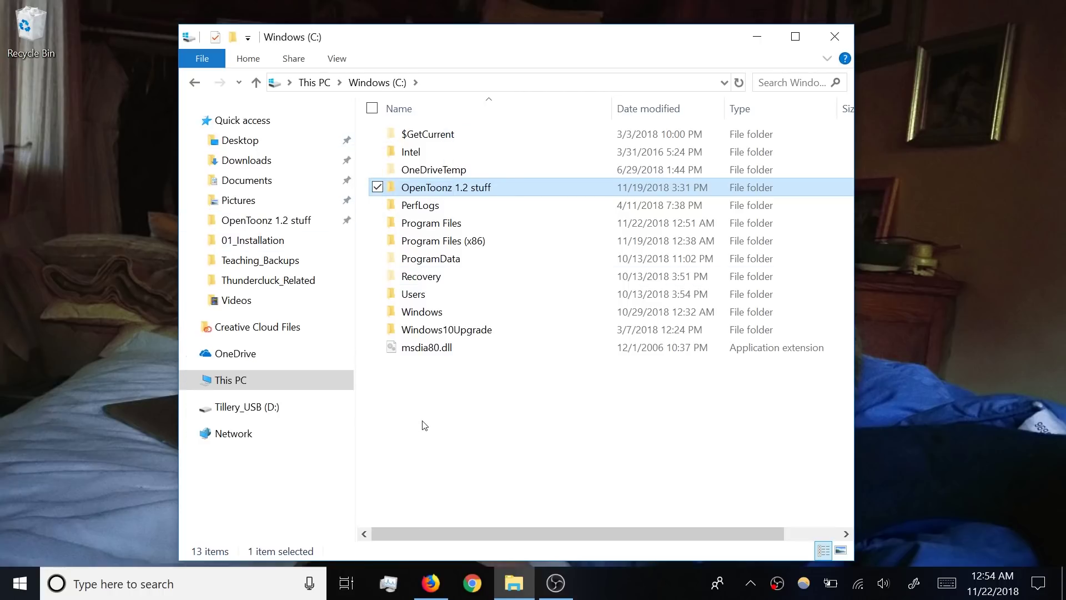
Step: Find OpenToonz_1.2.exe in the OpenToonz 1.2 folder under Program Files and pin it to the taskbar
left_click(433, 223)
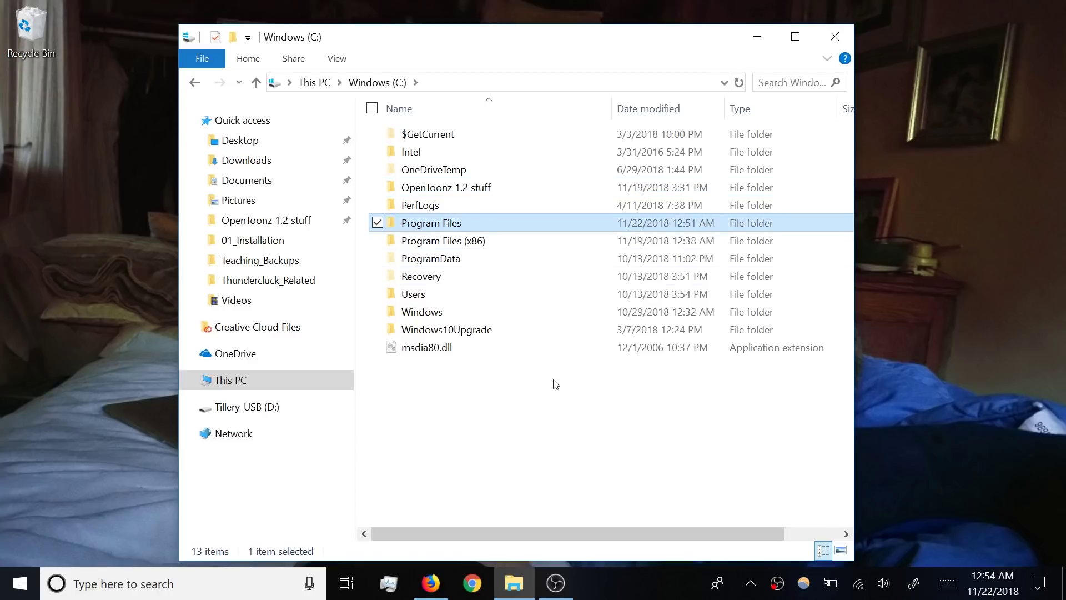
double_click(521, 228)
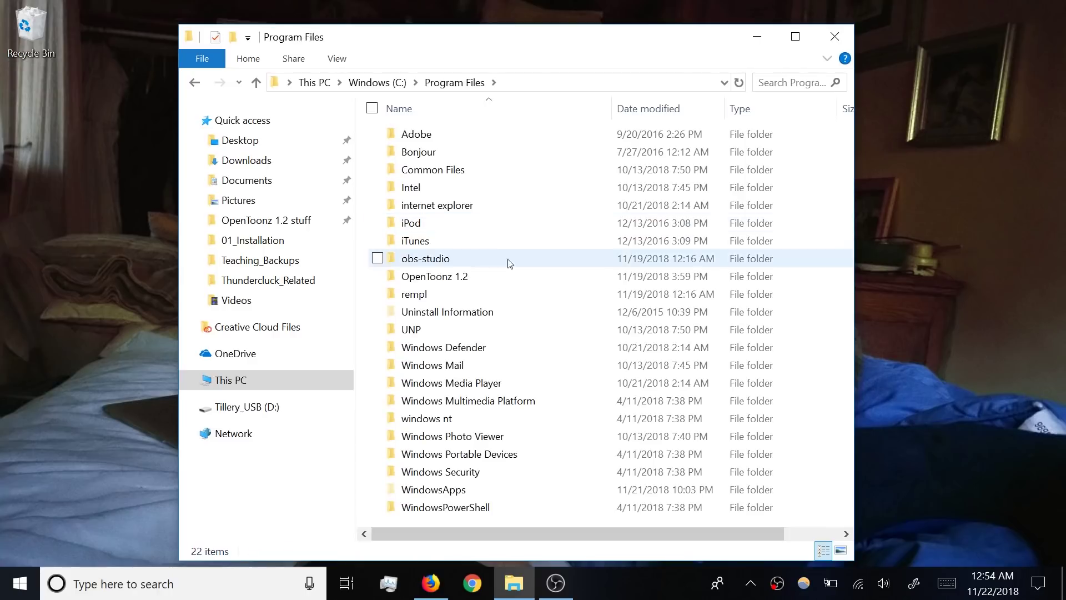
left_click(511, 277)
double_click(510, 278)
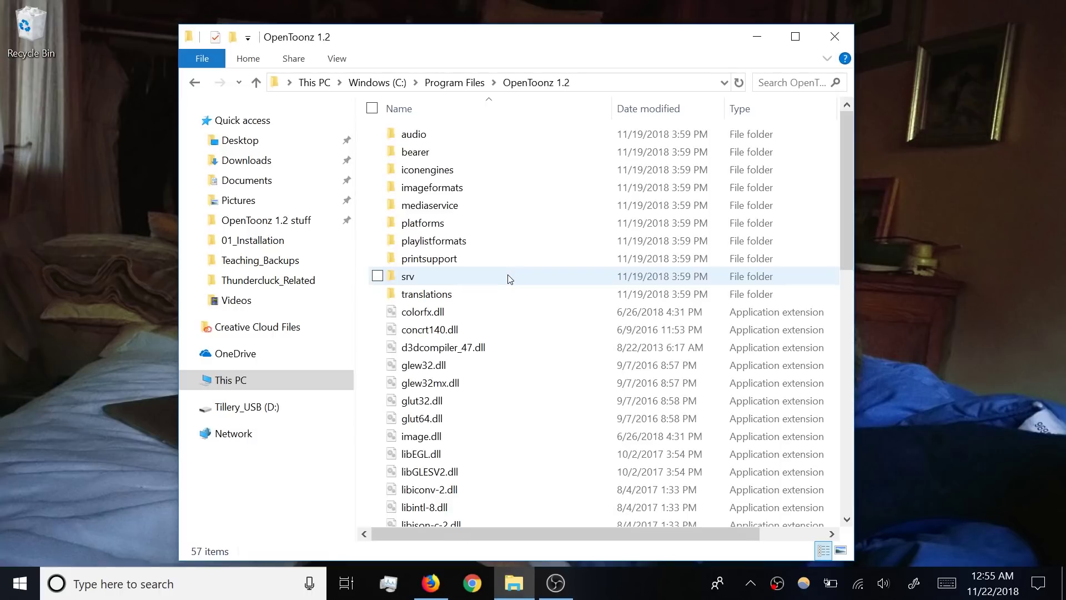
scroll(507, 281, "down", 5)
left_click(497, 376)
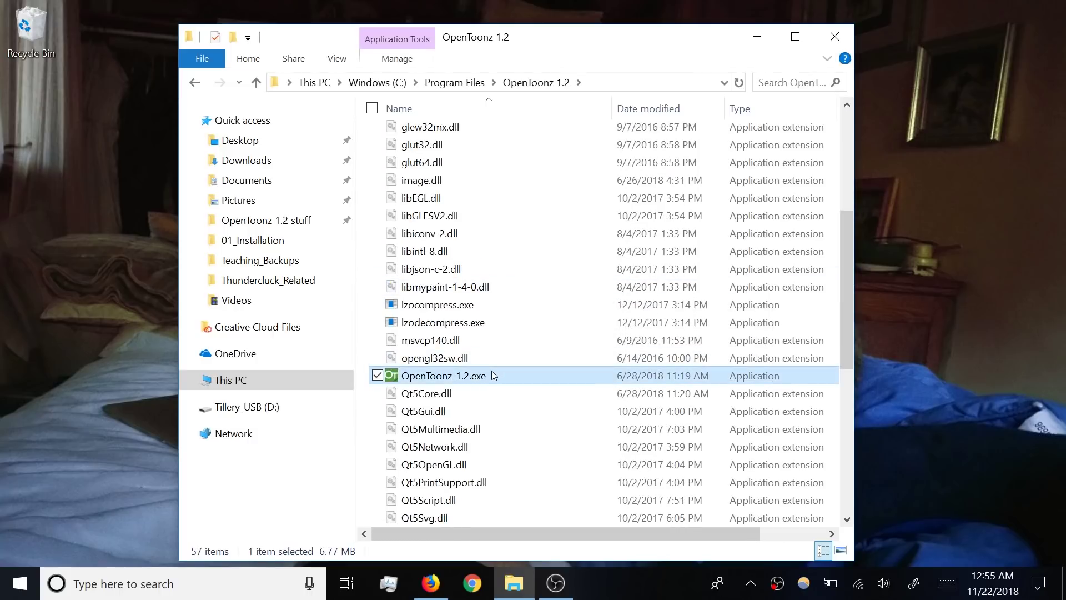
left_click_drag(492, 375, 612, 584)
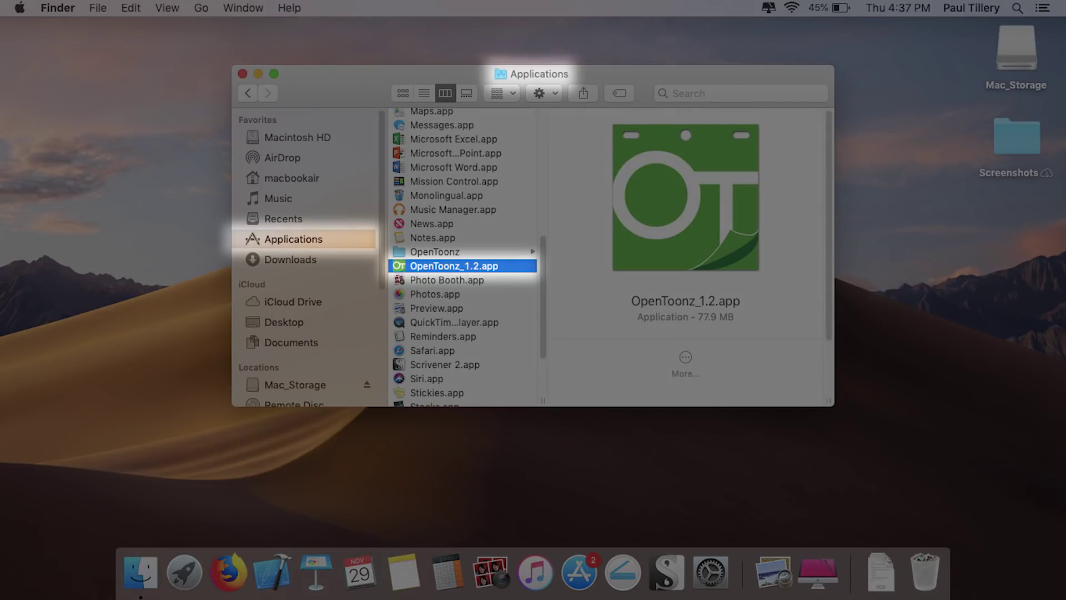
Step: Select the OpenToonz folder in the Mac's Applications folder
left_click(434, 251)
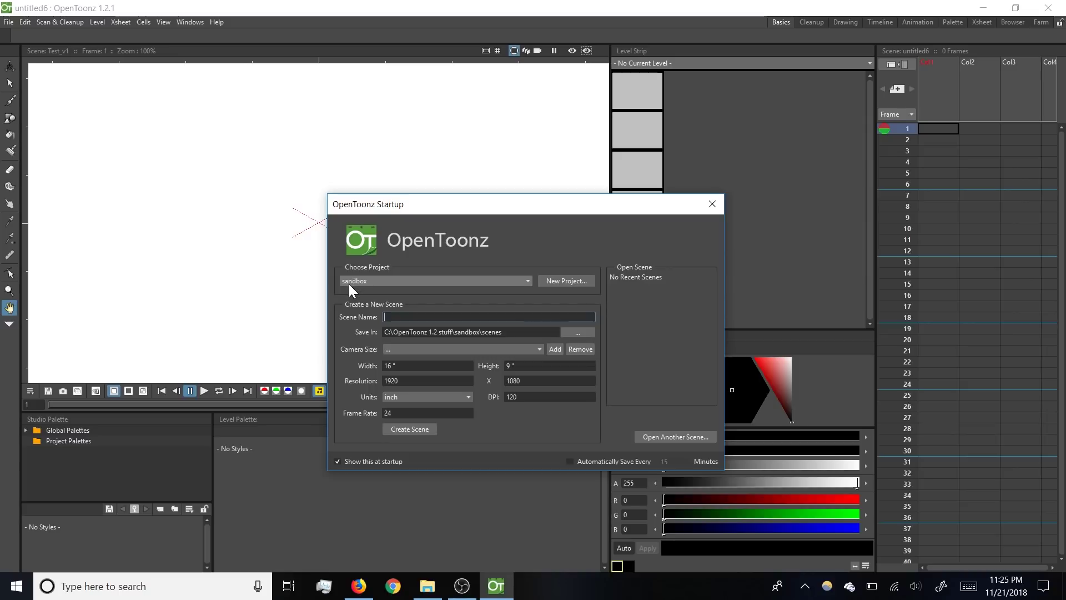
Step: Switch to File Explorer, examine the projects and sandbox folders inside "OpenToonz 1.2 stuff", and minimize the window
left_click(427, 586)
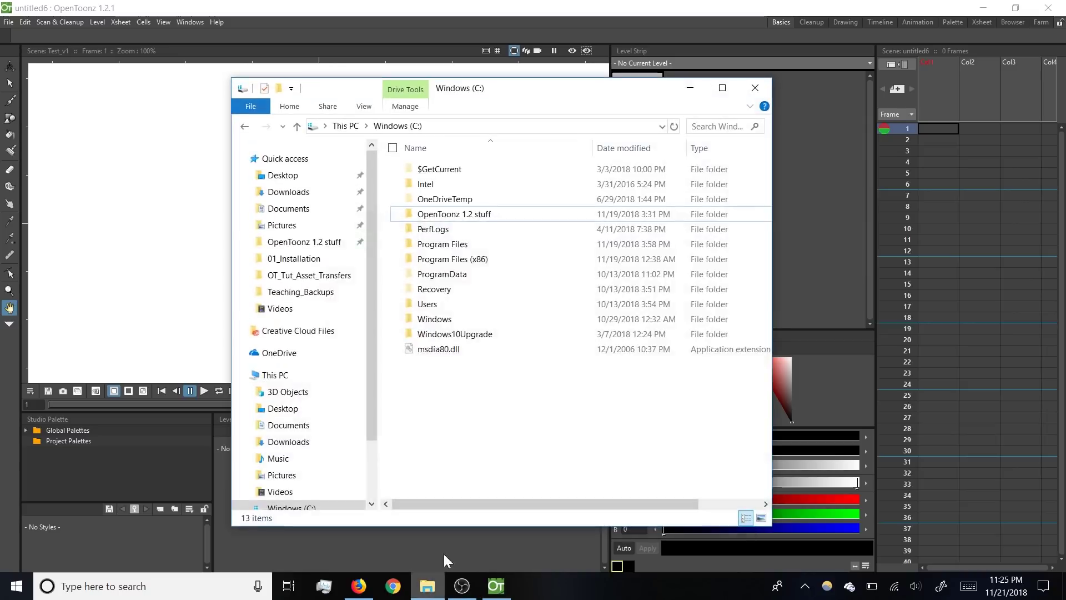
double_click(472, 214)
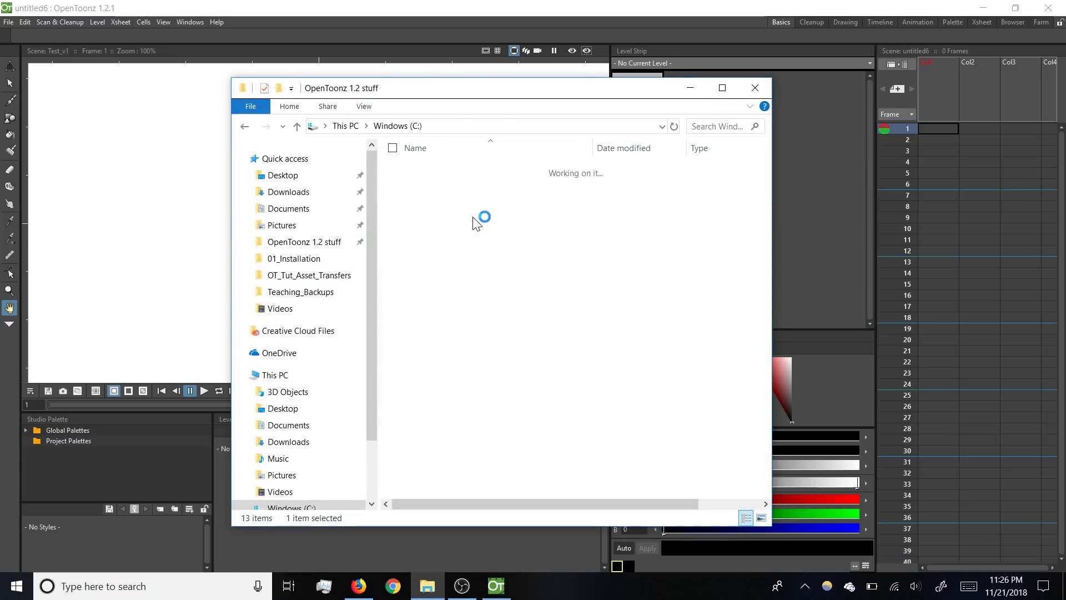
left_click(461, 289)
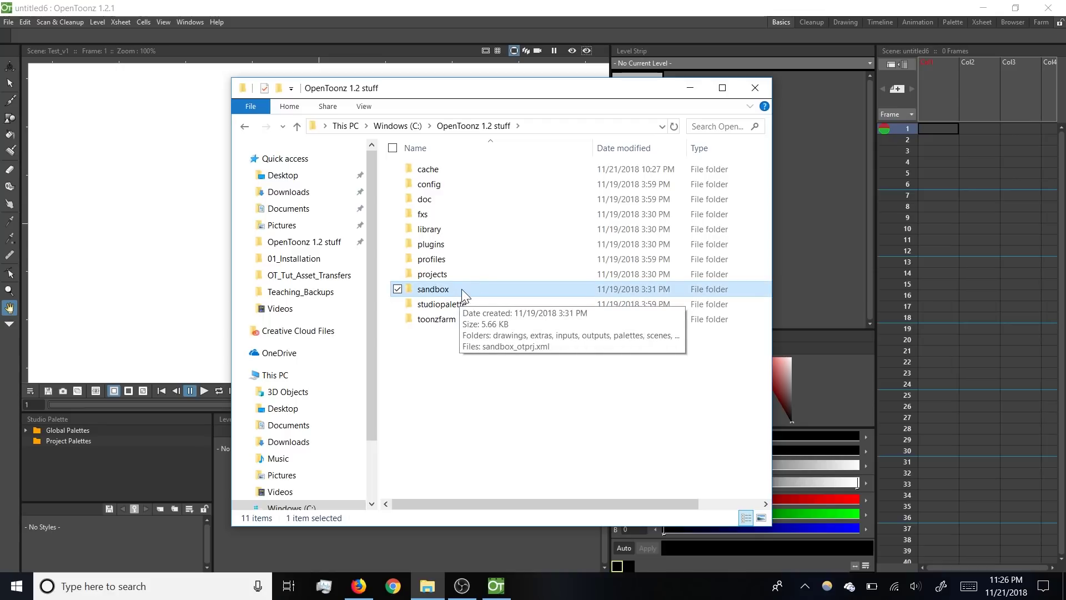
left_click(439, 276)
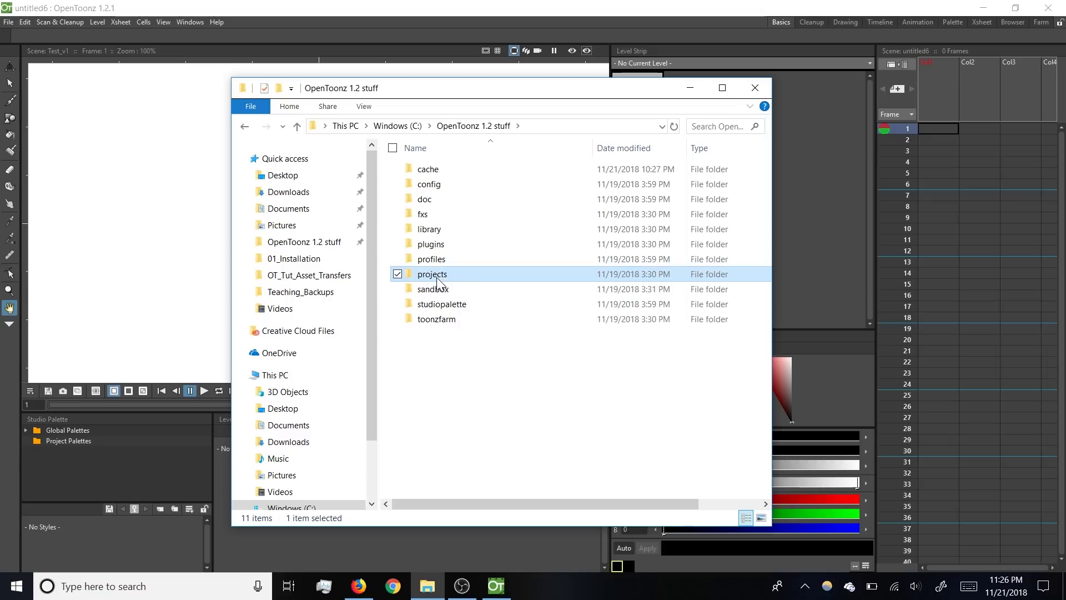
left_click(471, 290)
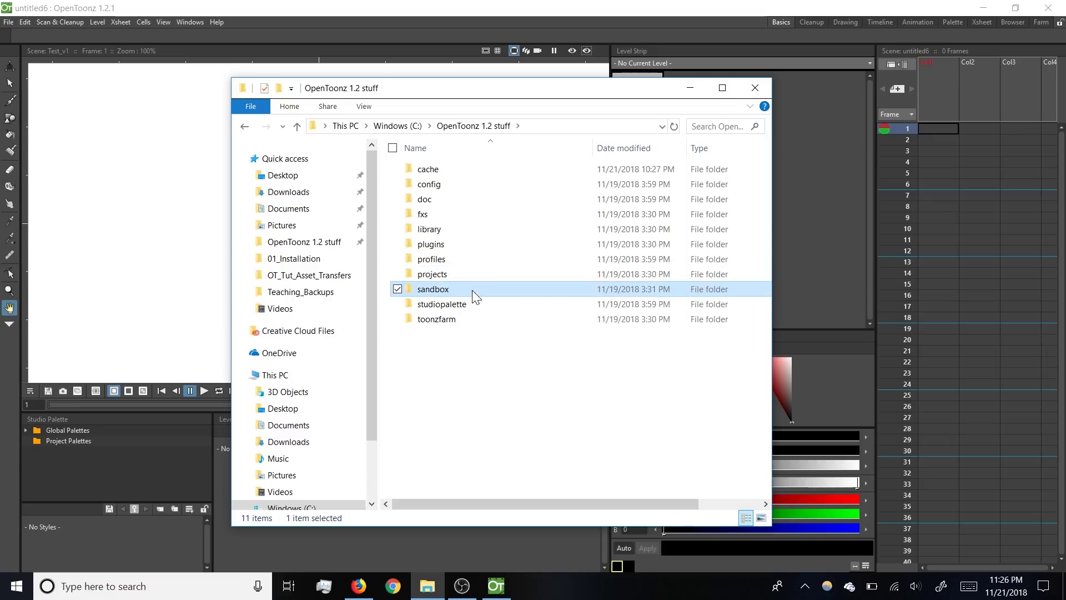
left_click(691, 88)
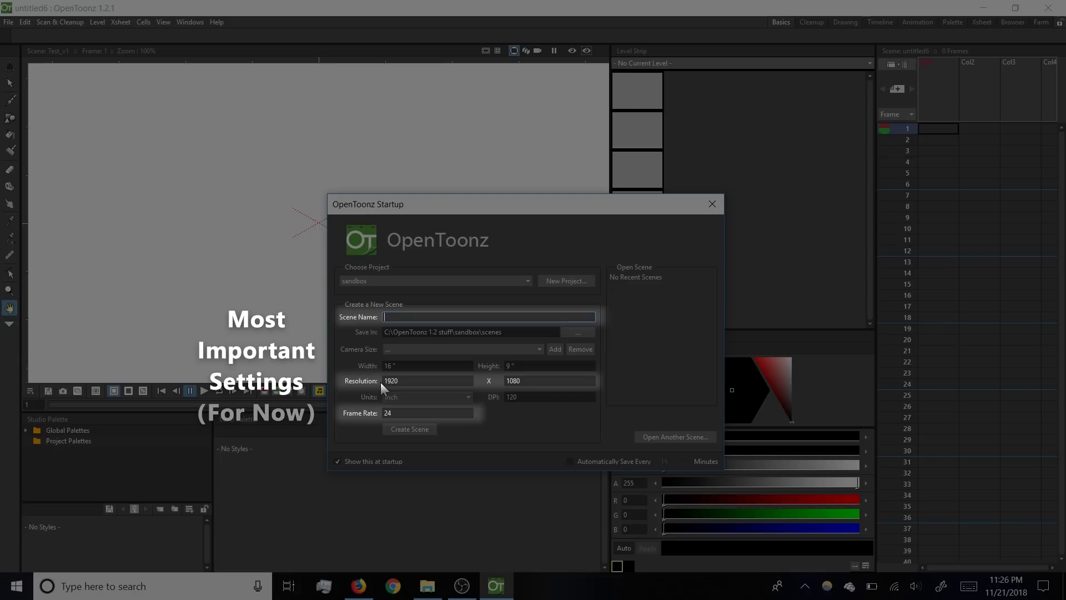
Step: Create a new scene named Test_v1 in the sandbox project, keeping the default camera and frame rate settings
left_click(400, 412)
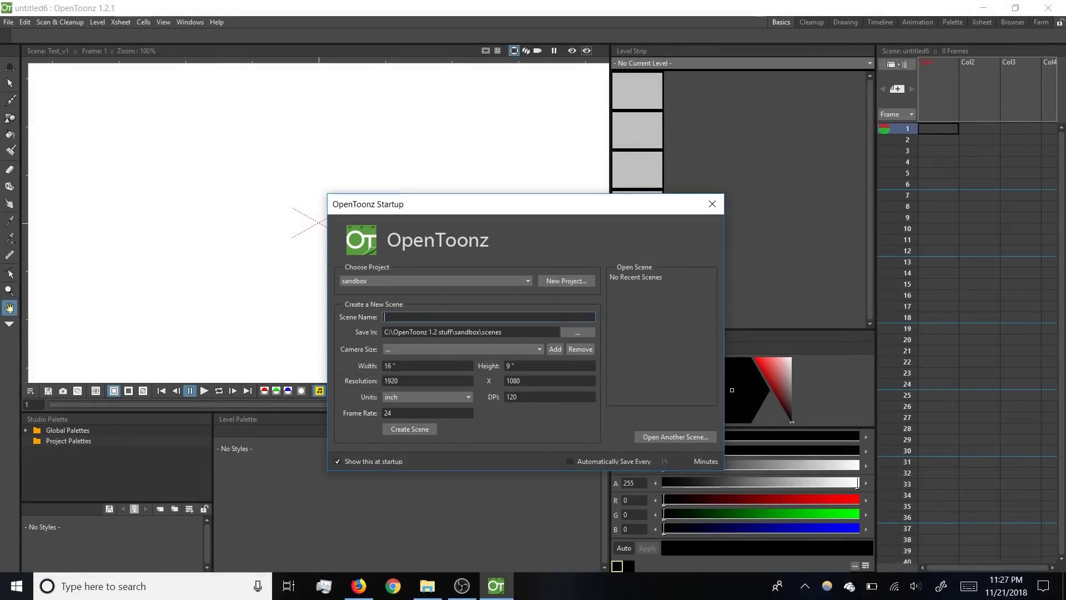
type("Test")
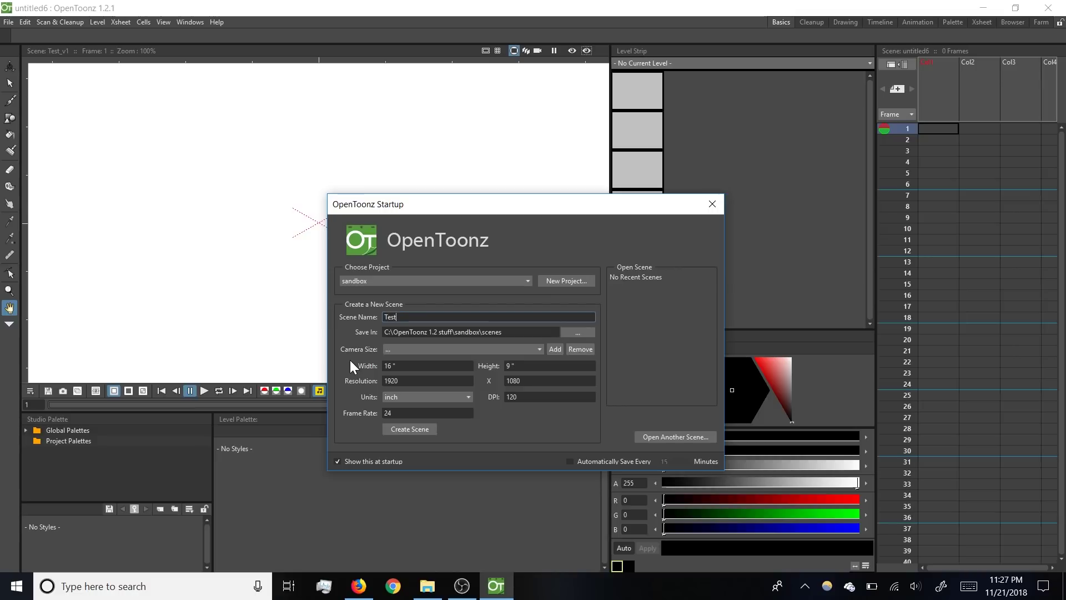
type("_v1")
left_click(403, 432)
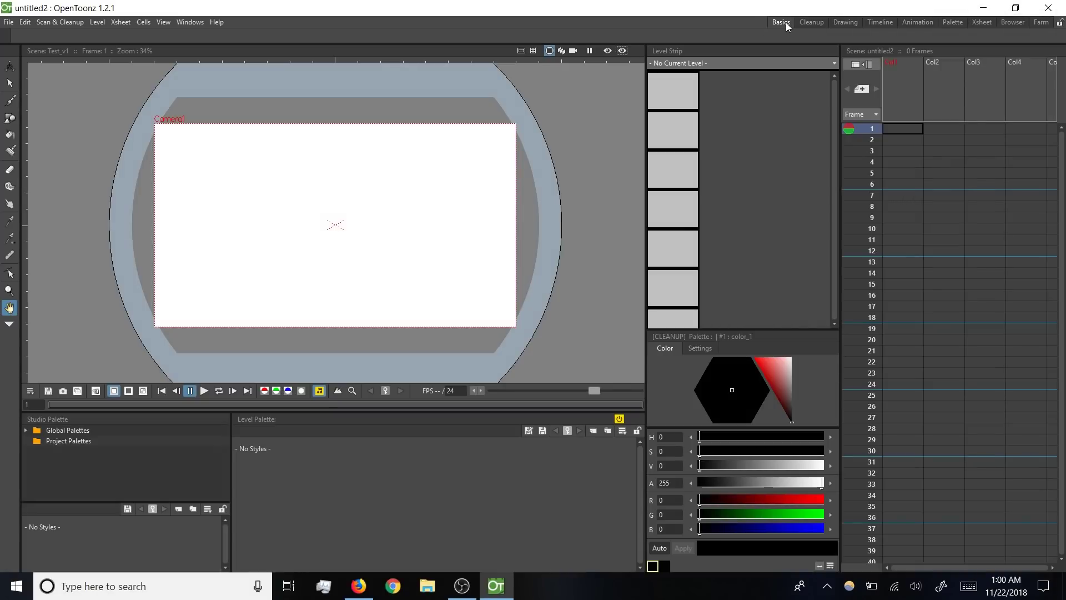
Step: Look through the Cleanup, Drawing and Timeline rooms, and return to the Basics room
left_click(811, 21)
left_click(842, 22)
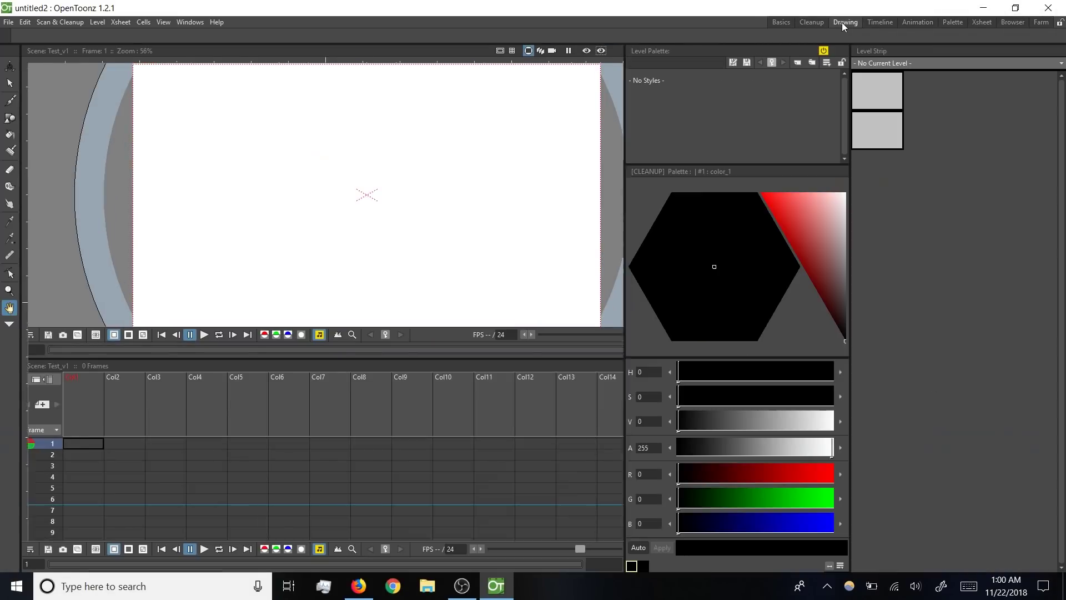
left_click(881, 22)
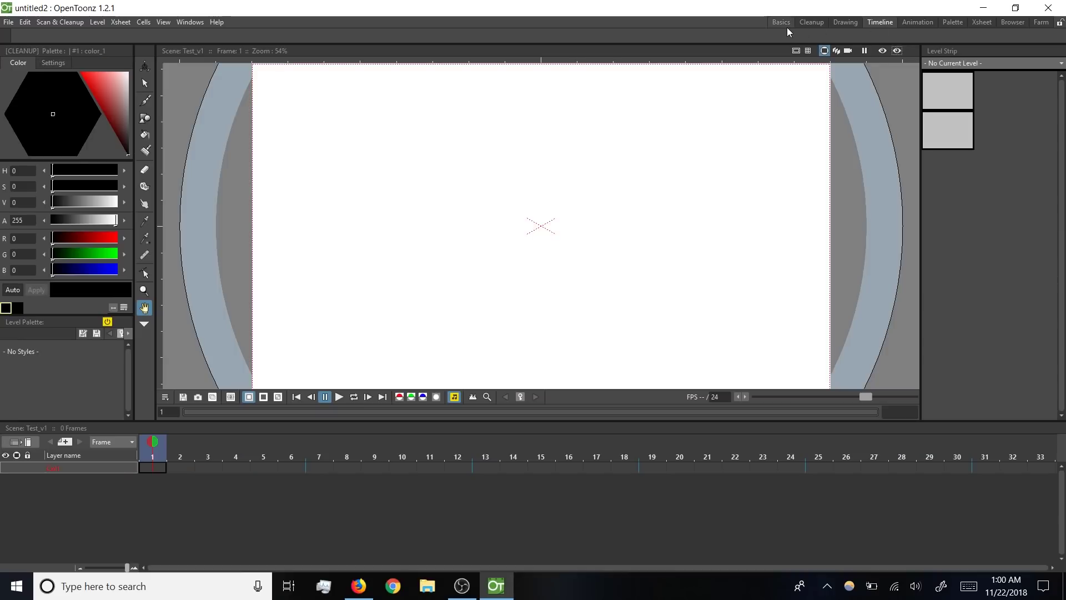
left_click(845, 22)
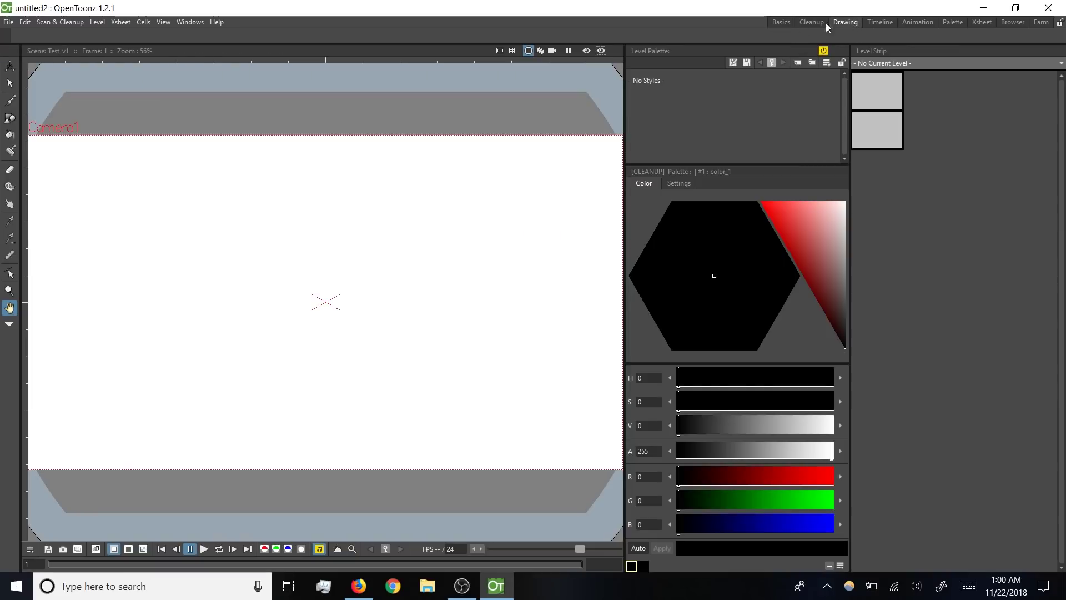
left_click(778, 22)
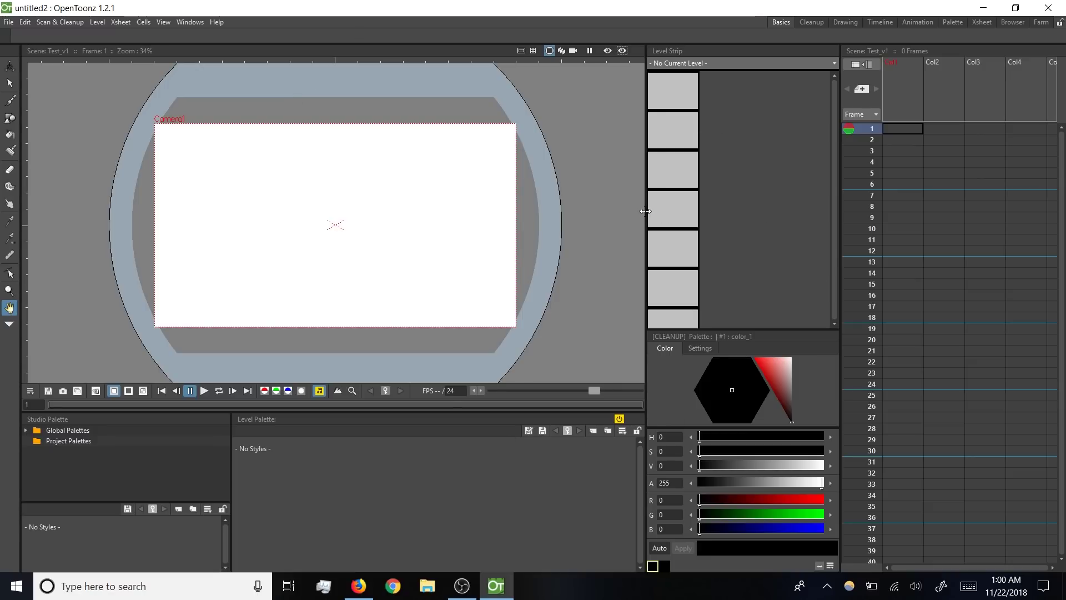
Step: Widen the Level Strip column slightly and shorten the Level Strip to give the color palette below it more height
left_click_drag(645, 210, 578, 207)
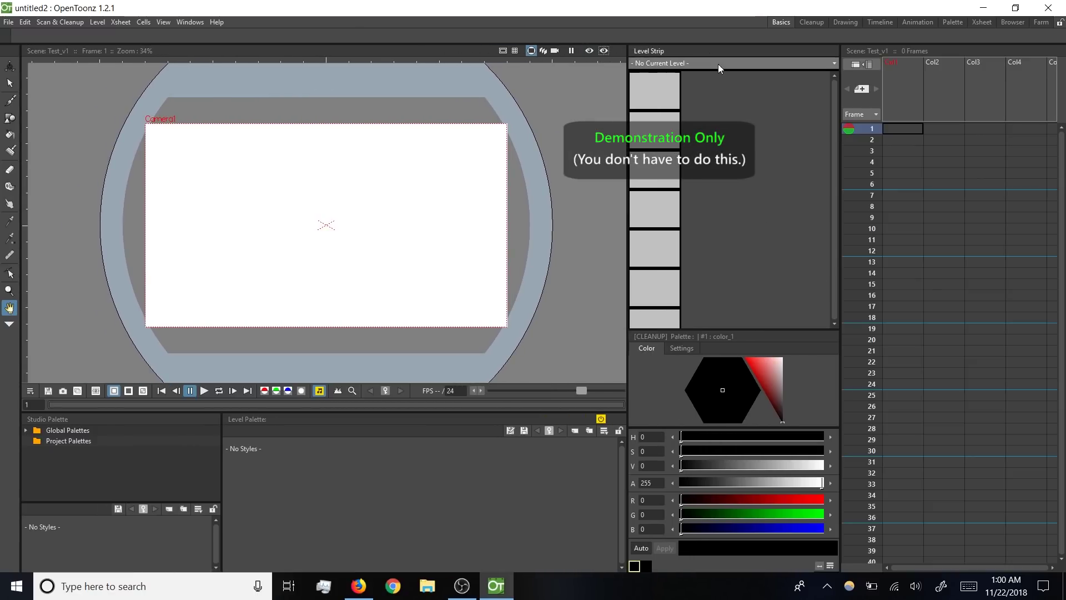
mouse_move(690, 50)
left_mouse_down()
mouse_move(581, 101)
mouse_move(681, 48)
left_mouse_up()
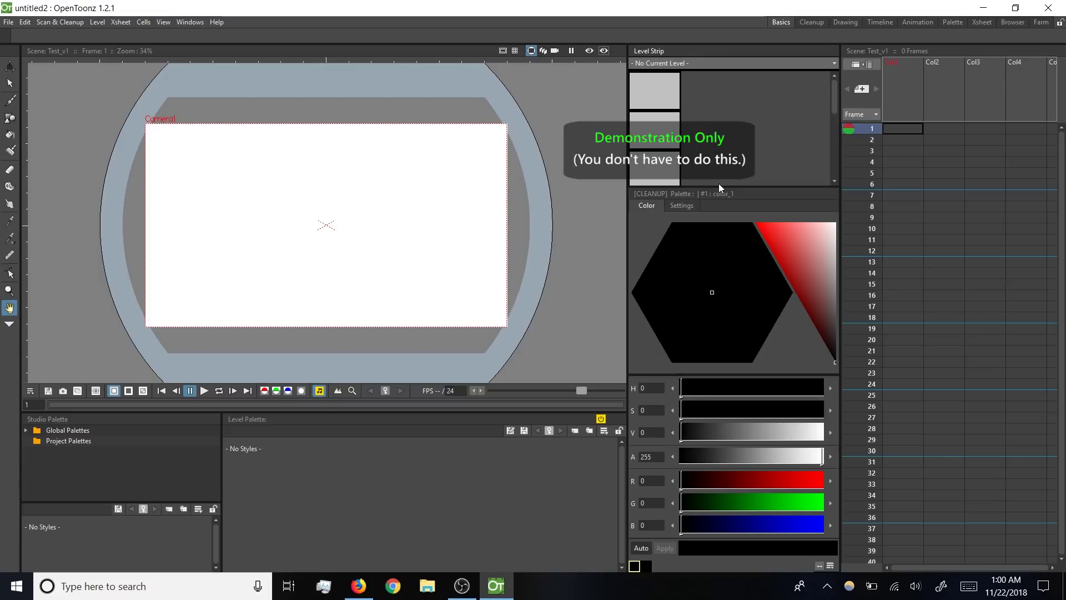
left_click_drag(720, 187, 715, 286)
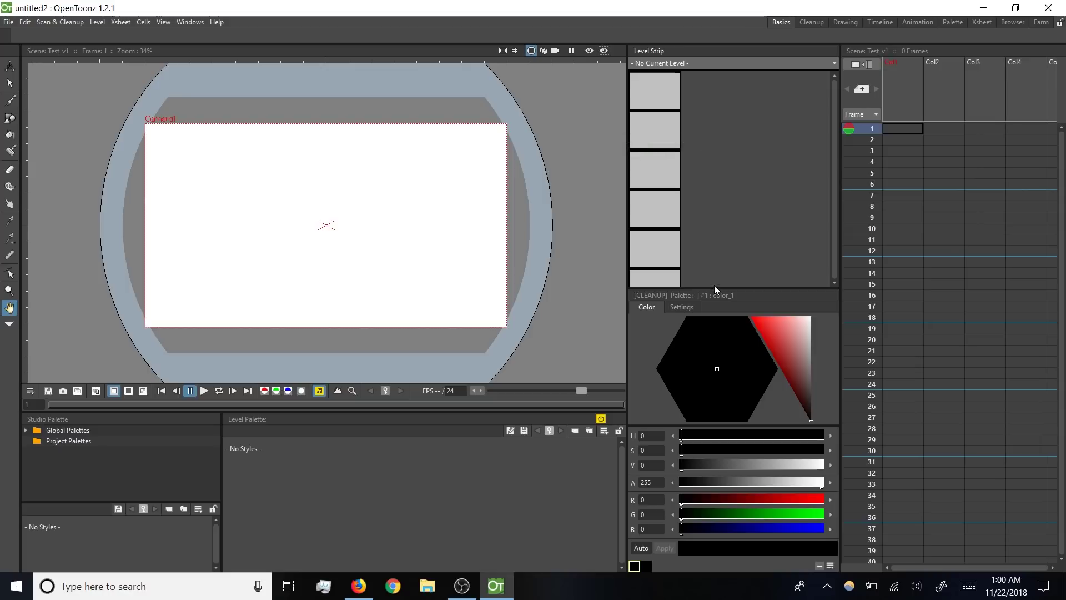
Step: Turn on Lock Room Panes for the workspace layout
left_click(189, 21)
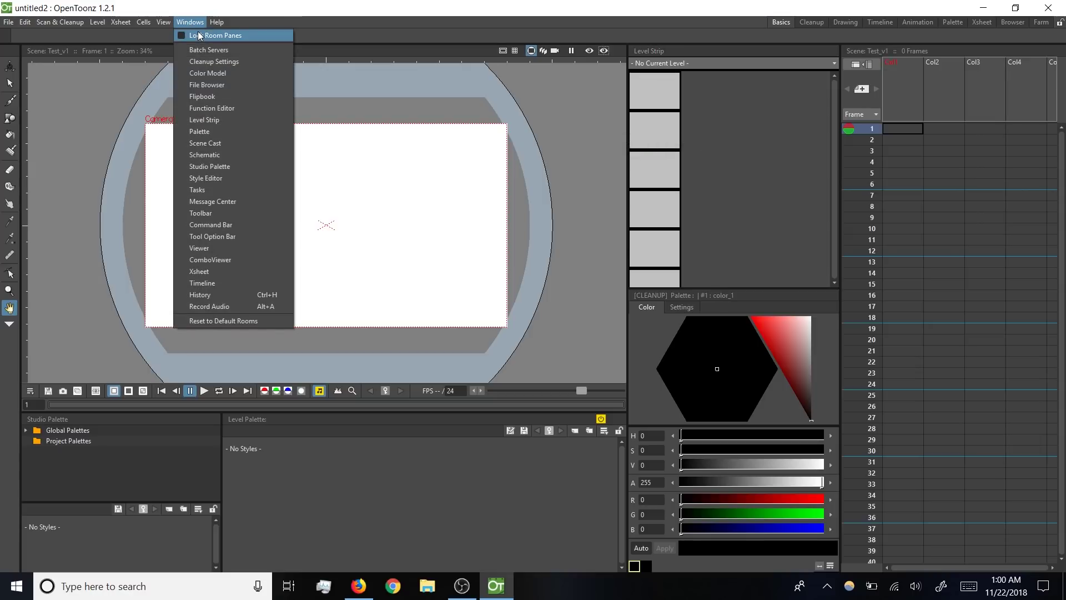
left_click(198, 35)
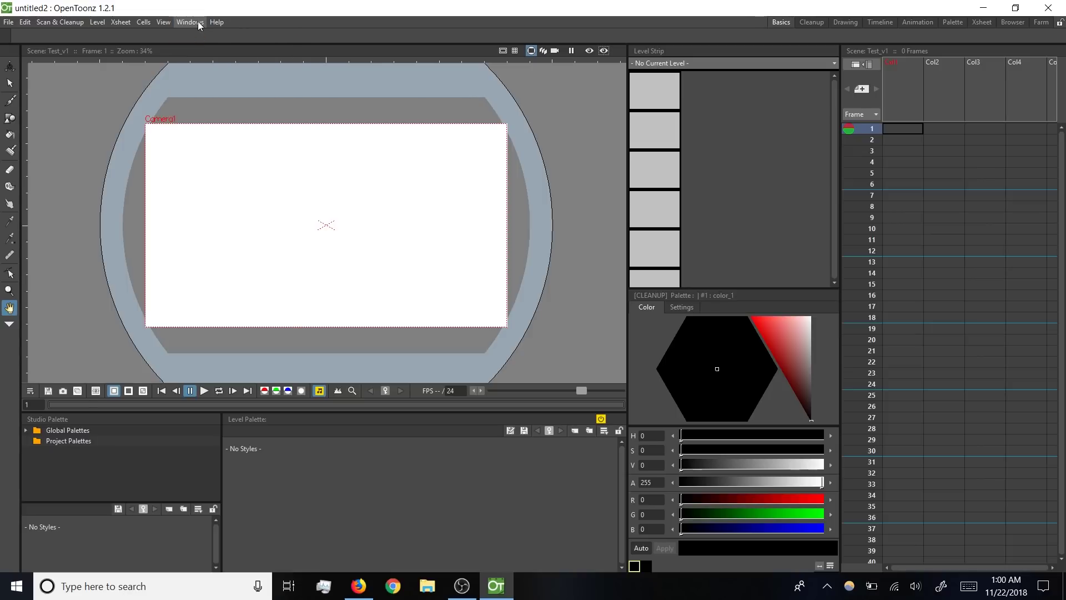
left_click(198, 22)
left_click(198, 23)
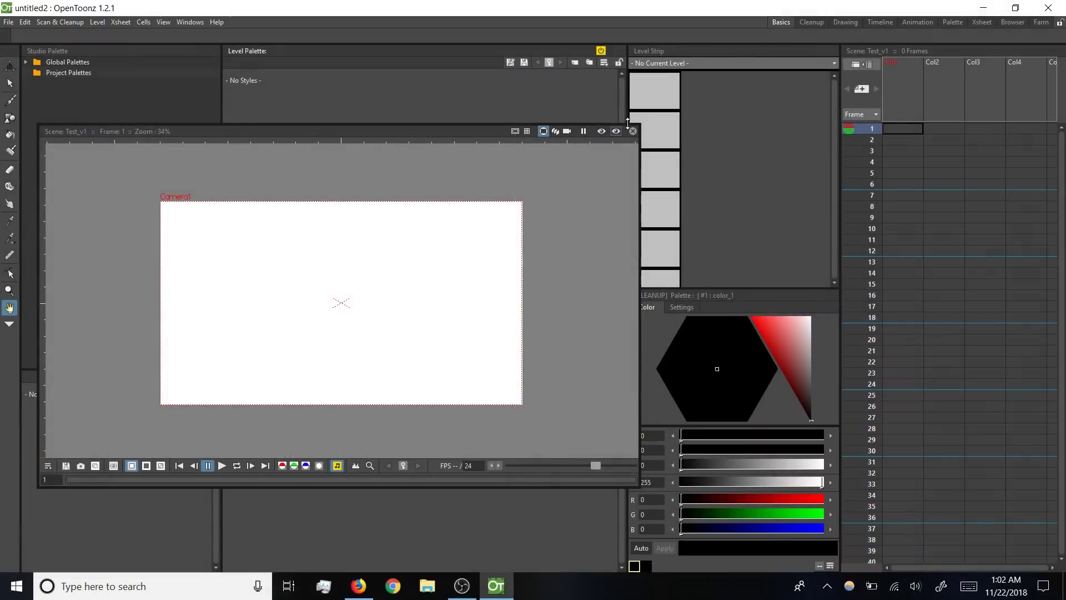
Step: Close the floating viewer pane and widen the Level Strip column towards both neighbouring panes
left_click(636, 126)
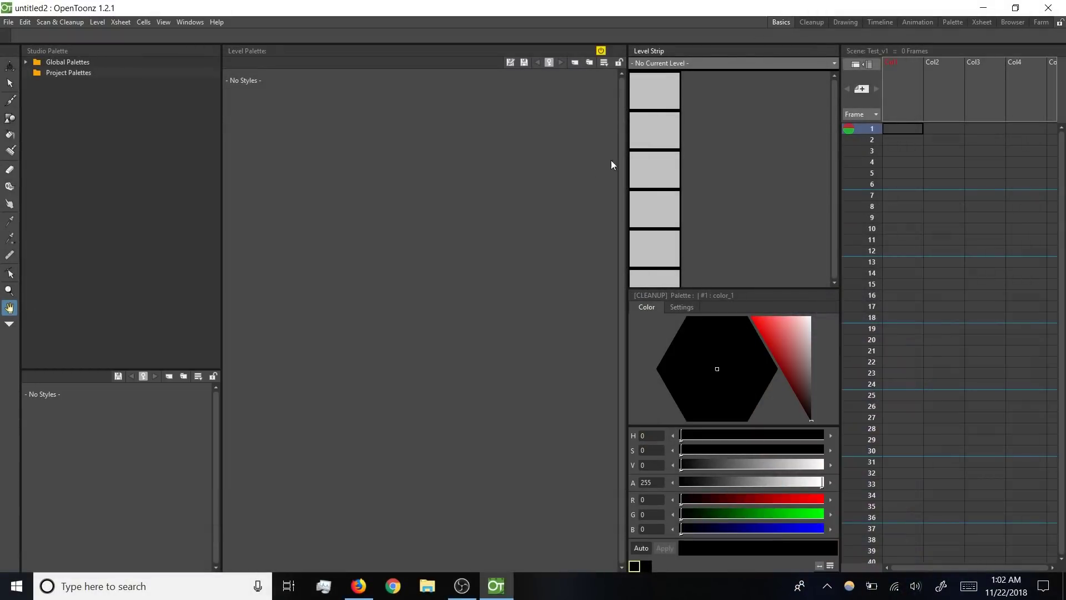
left_click_drag(623, 168, 711, 170)
left_click_drag(481, 177, 578, 184)
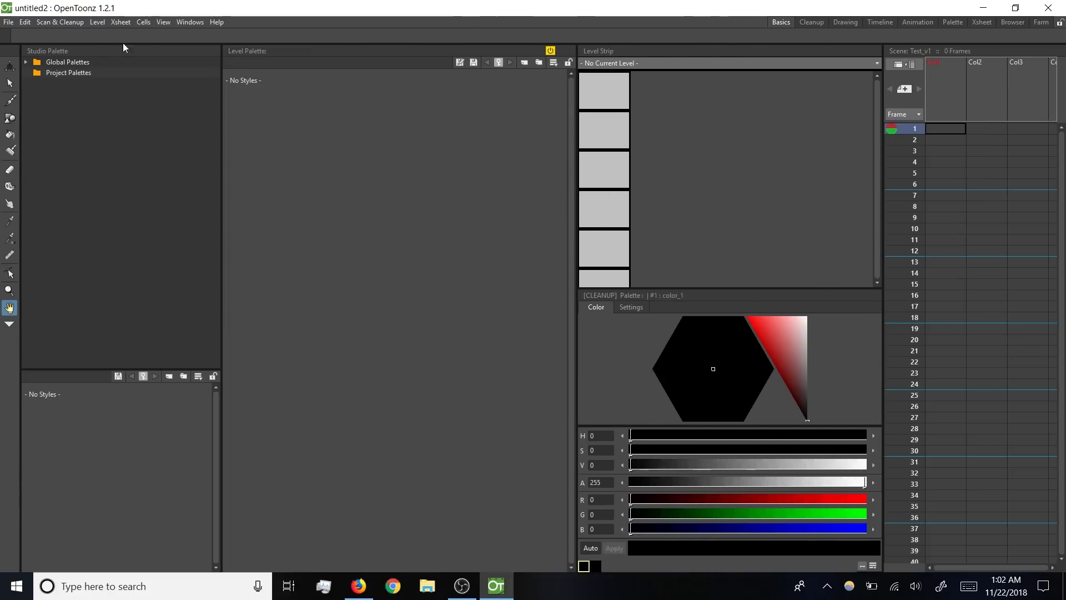
Step: Reset the workspace to the default rooms and restart OpenToonz
left_click(184, 21)
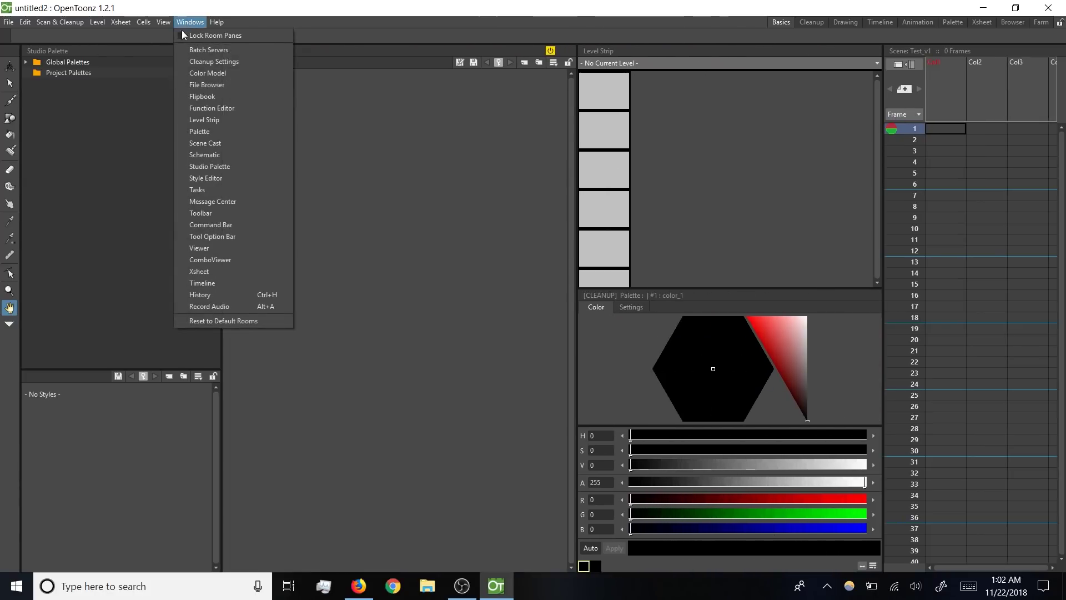
left_click(244, 321)
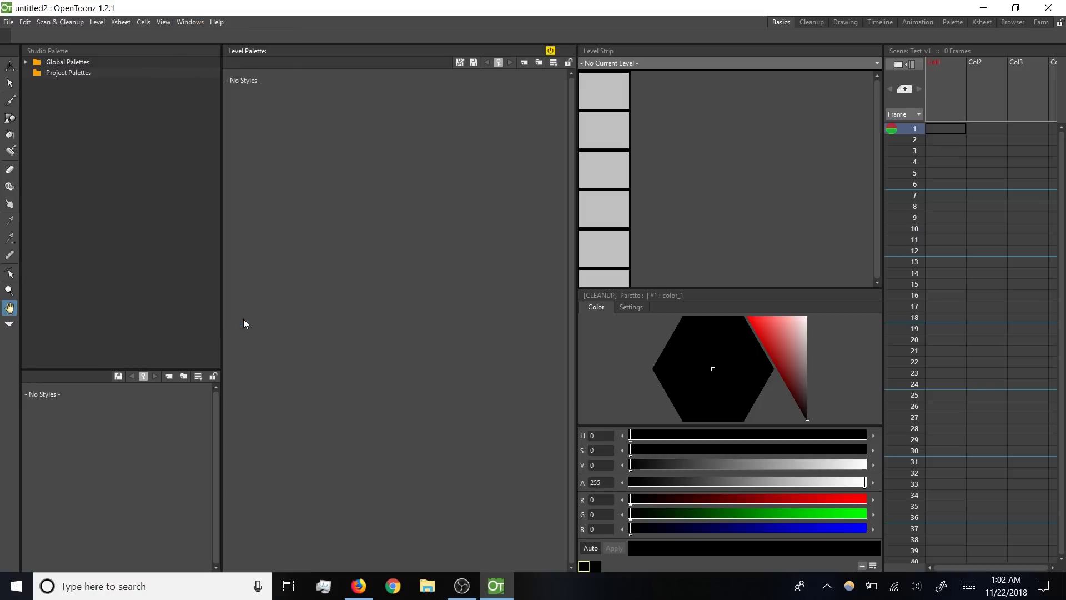
left_click(1047, 7)
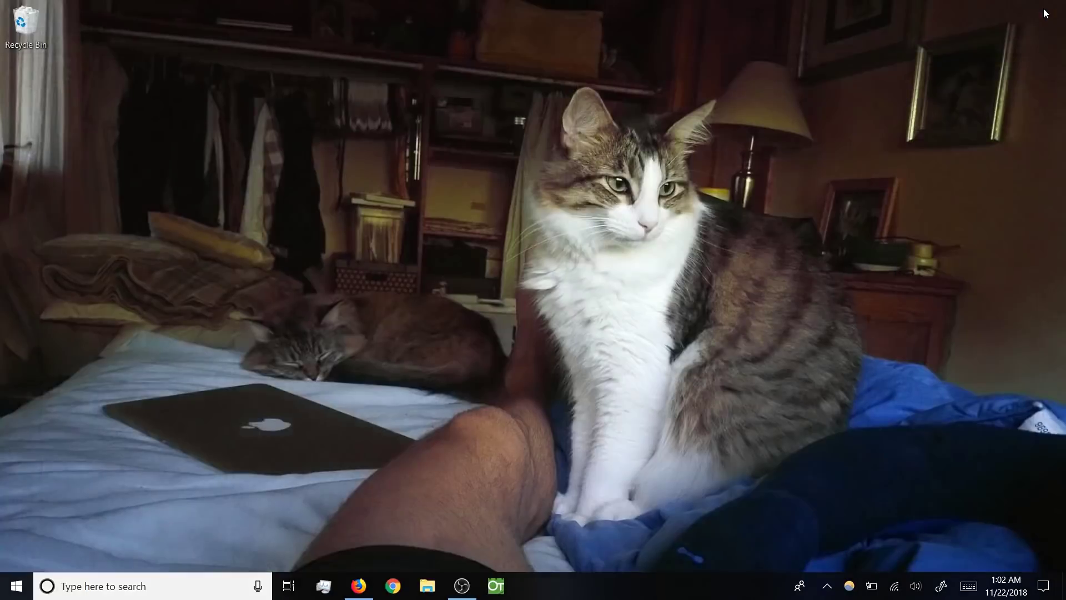
left_click(498, 586)
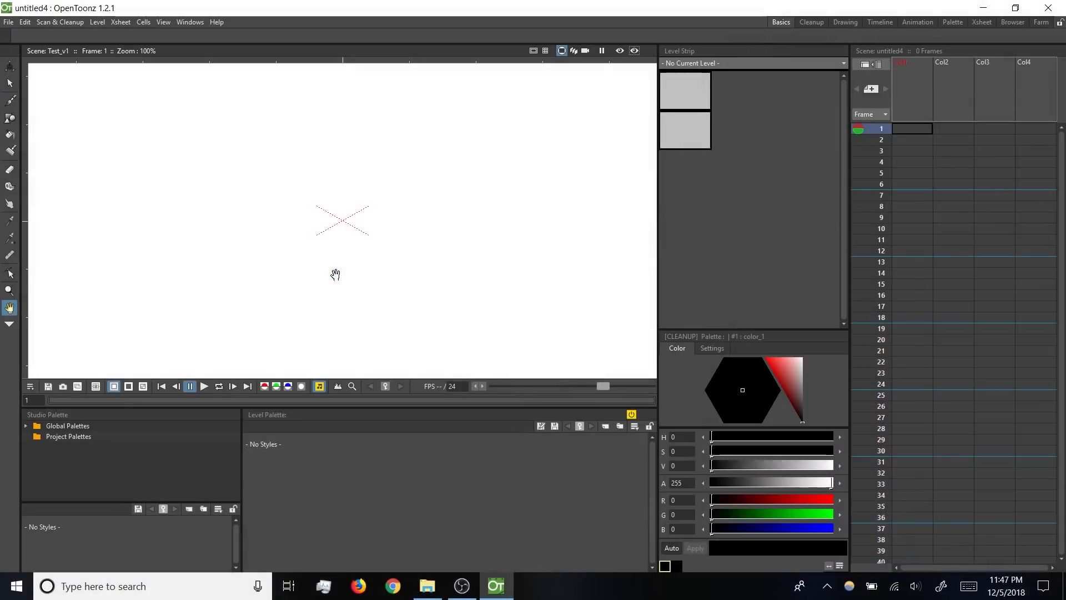
Step: Create a Toonz Vector Level named First_GIF_Drawings, saved in +drawings
left_click(8, 23)
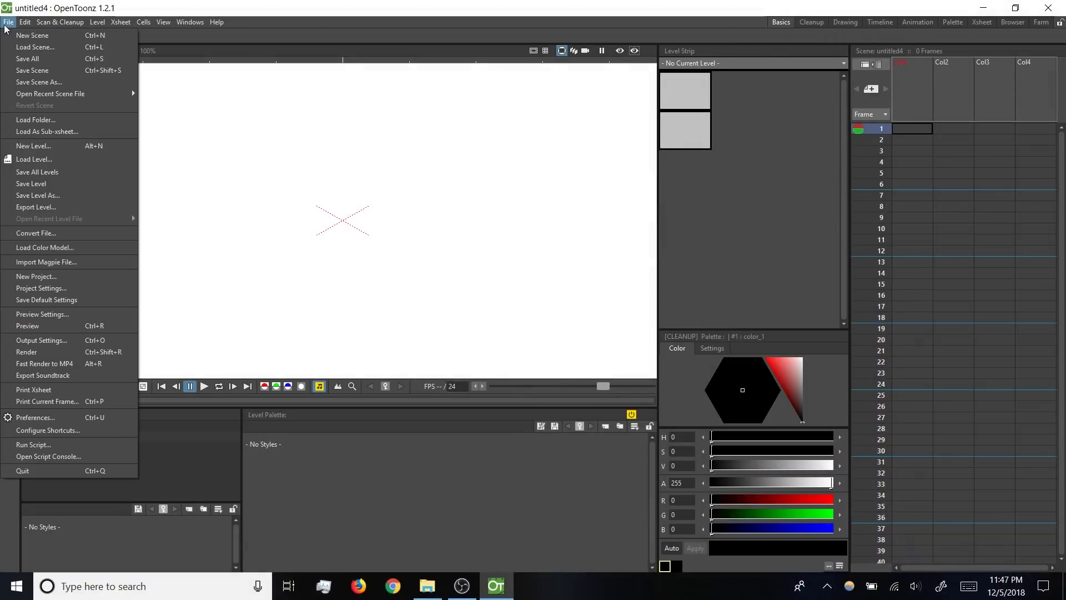
left_click(37, 146)
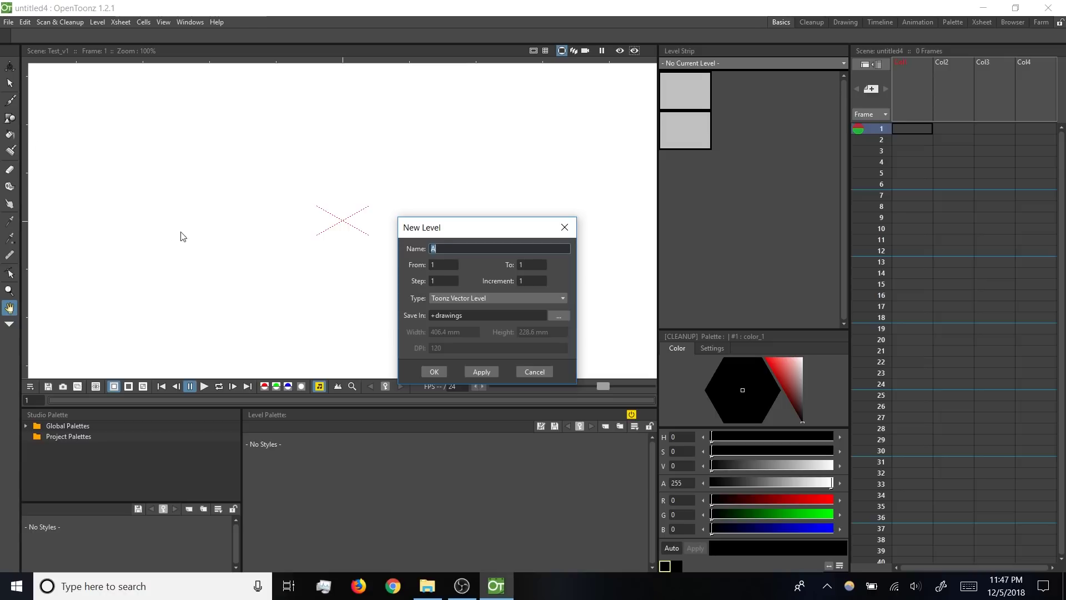
left_click_drag(468, 230, 445, 175)
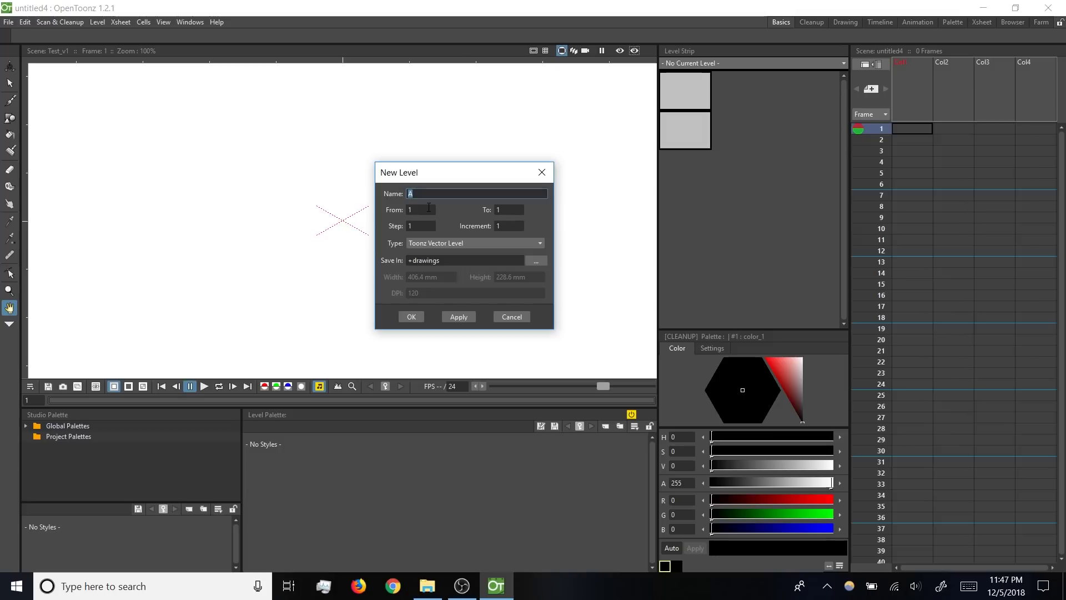
type("Fir")
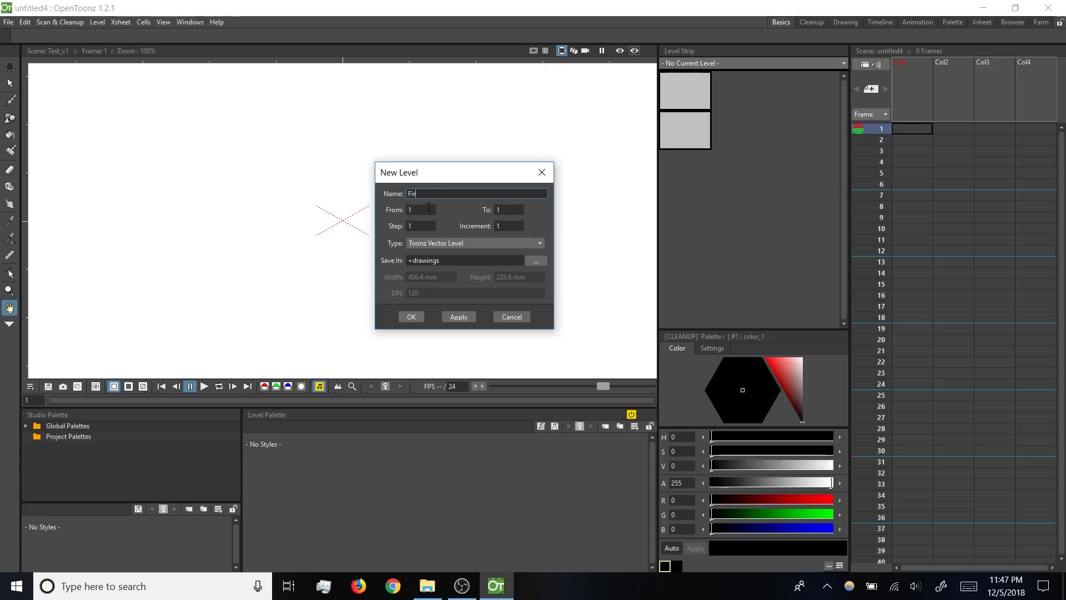
type("st_GIF_Drawings")
left_click(486, 249)
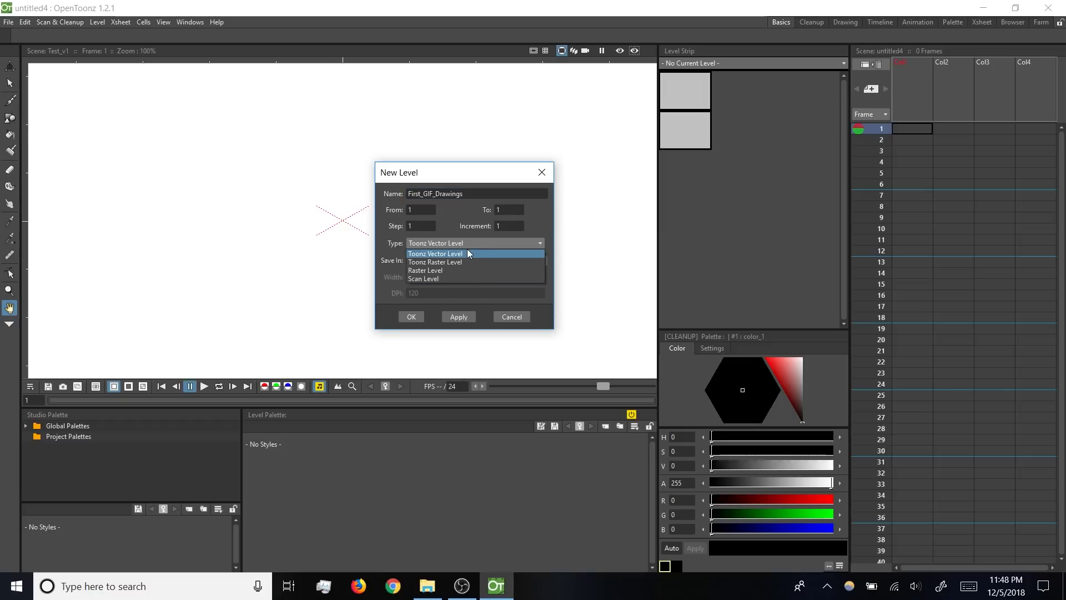
left_click(466, 254)
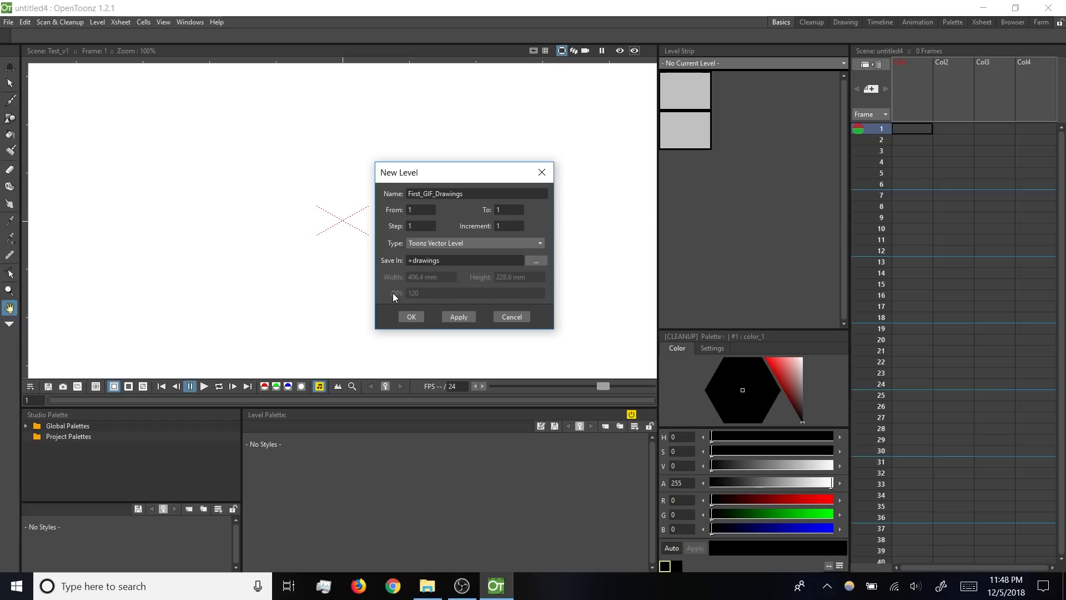
left_click(412, 319)
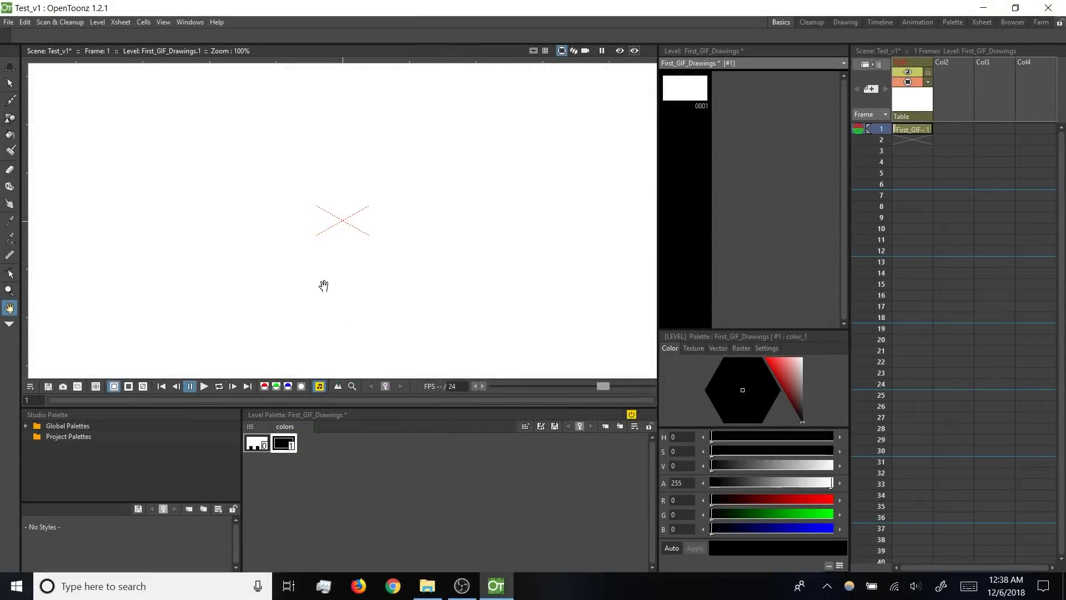
Step: Pan the canvas with the Hand tool and zoom to 44% so the whole camera frame fits in the viewer
left_click_drag(317, 239, 619, 265)
left_click_drag(388, 264, 142, 240)
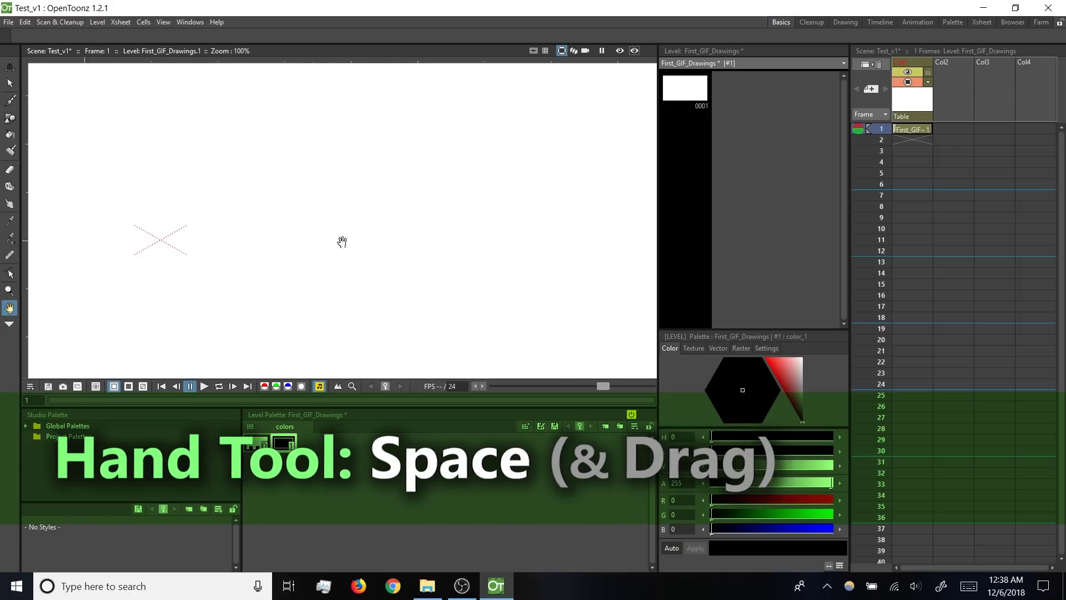
left_click_drag(341, 241, 652, 219)
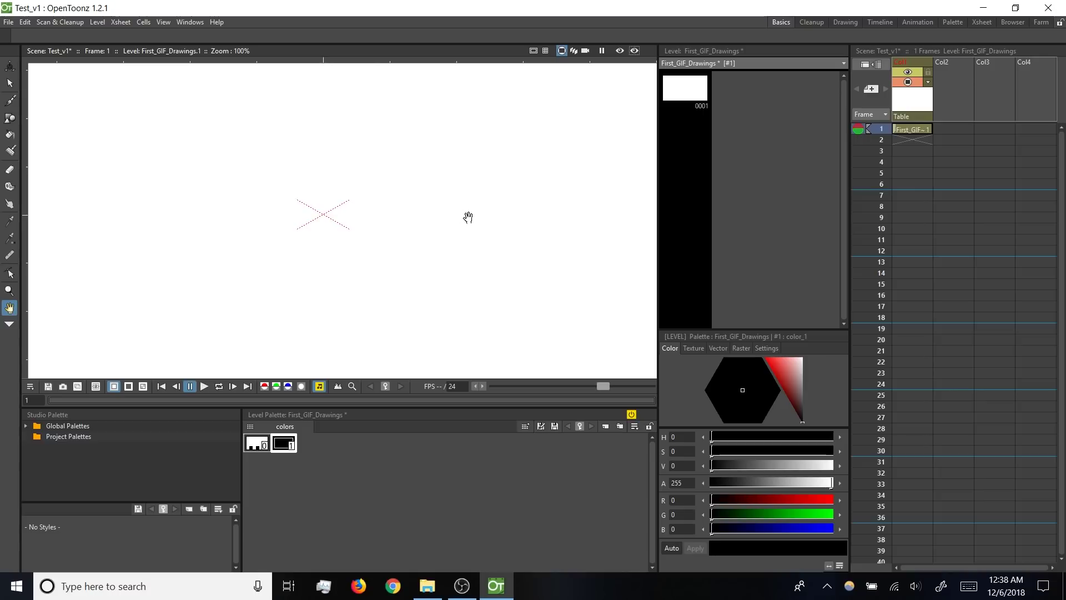
key("shift+space")
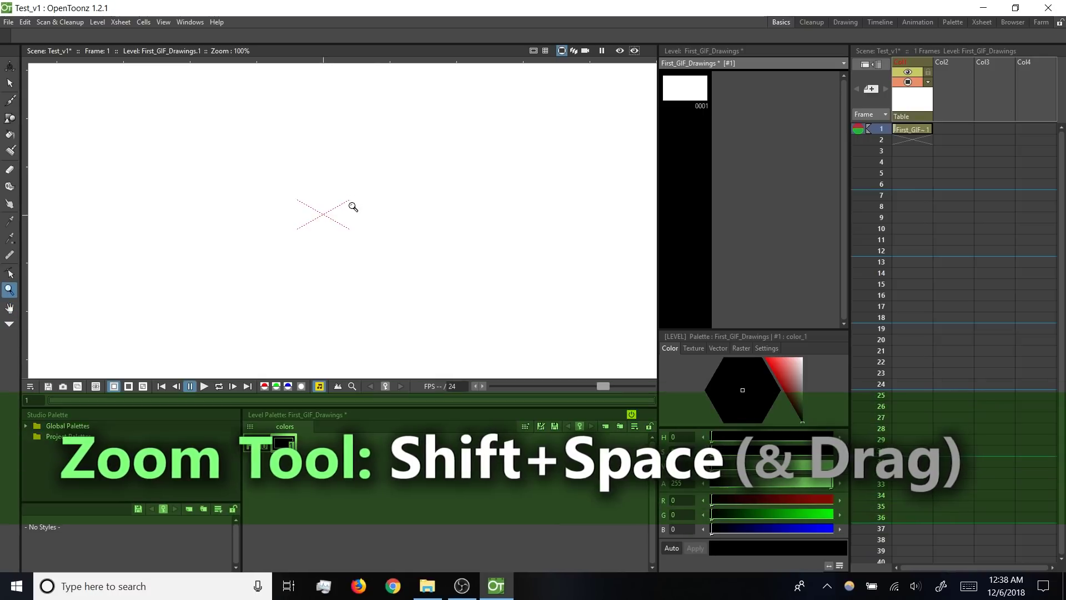
left_click_drag(354, 199, 358, 274)
key("space")
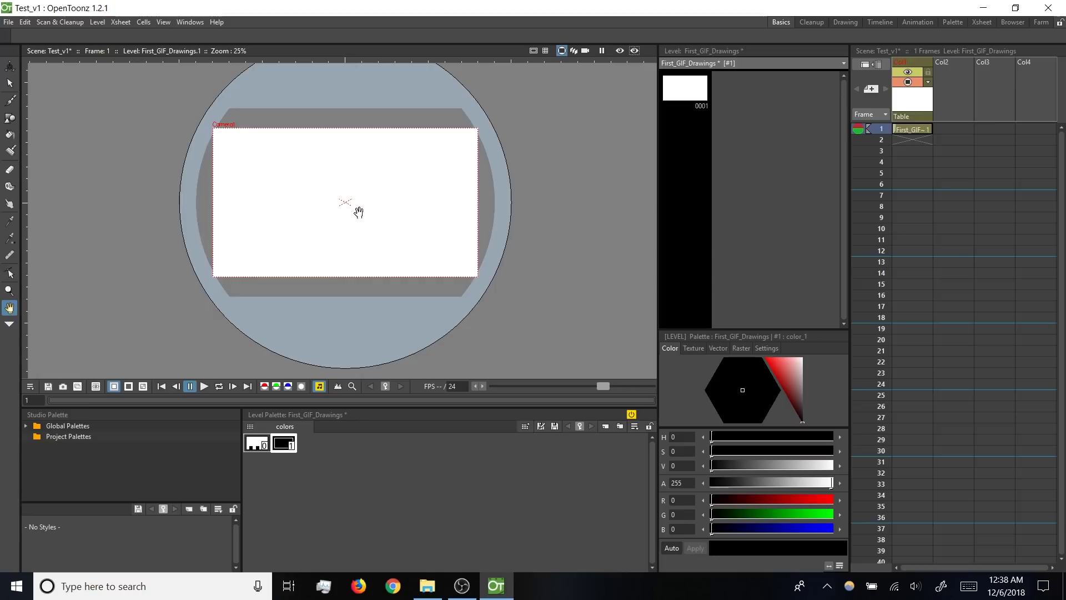
left_click_drag(357, 210, 355, 231)
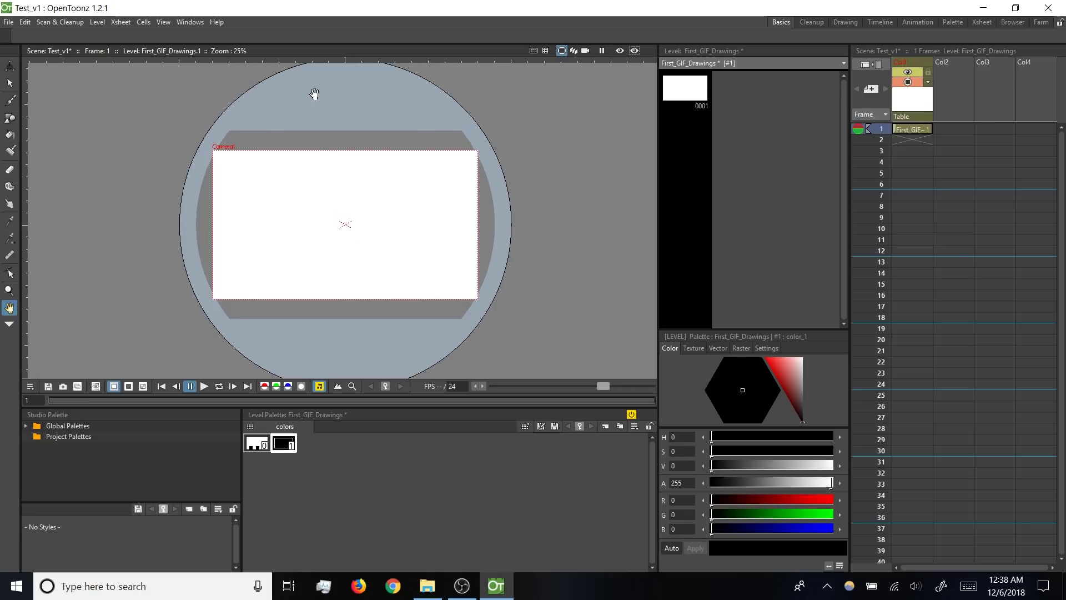
left_click_drag(331, 225, 350, 200)
key("shift+space")
scroll(338, 239, "up", 1)
key("space")
left_click_drag(345, 243, 338, 234)
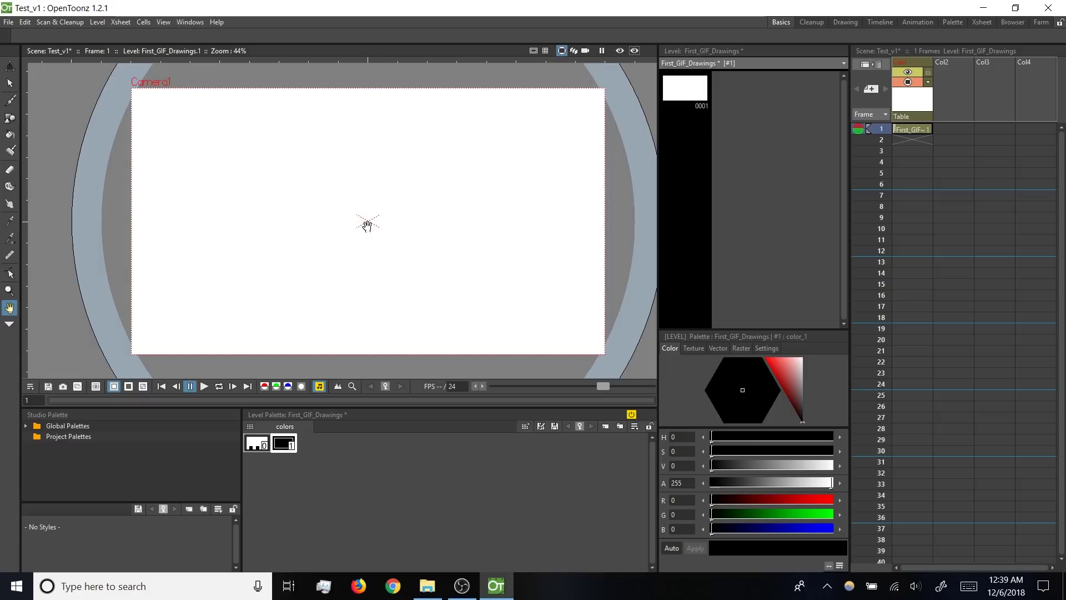
Step: Draw a smiling face in the camera frame's left half with the Brush tool, with two vertical eyes and an open mouth
key("b")
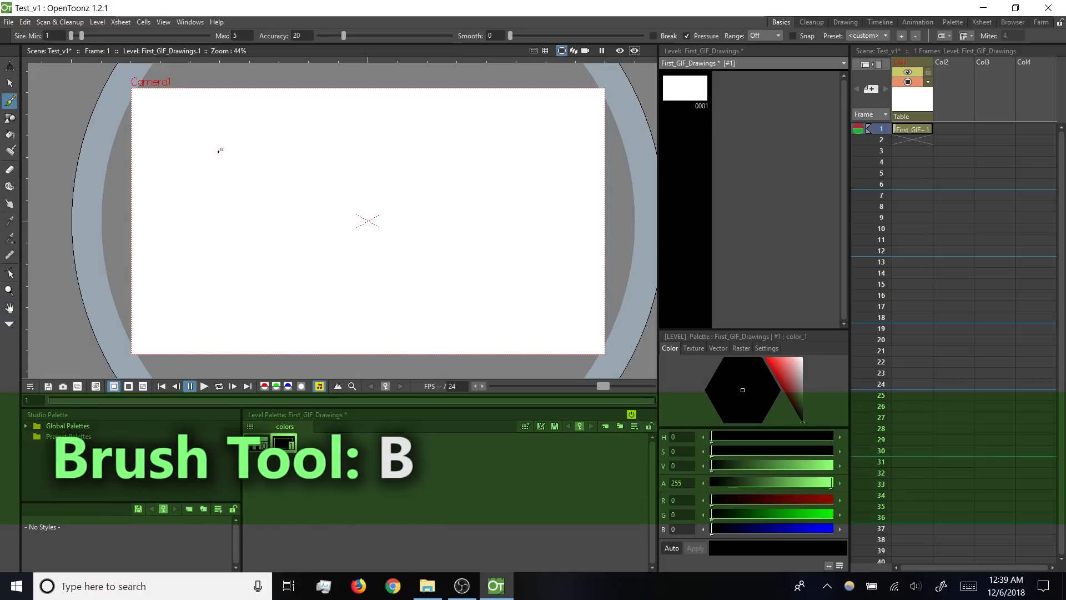
left_click_drag(220, 150, 222, 210)
left_click_drag(271, 147, 273, 211)
left_click_drag(187, 236, 247, 230)
left_click(279, 229)
left_click(302, 229)
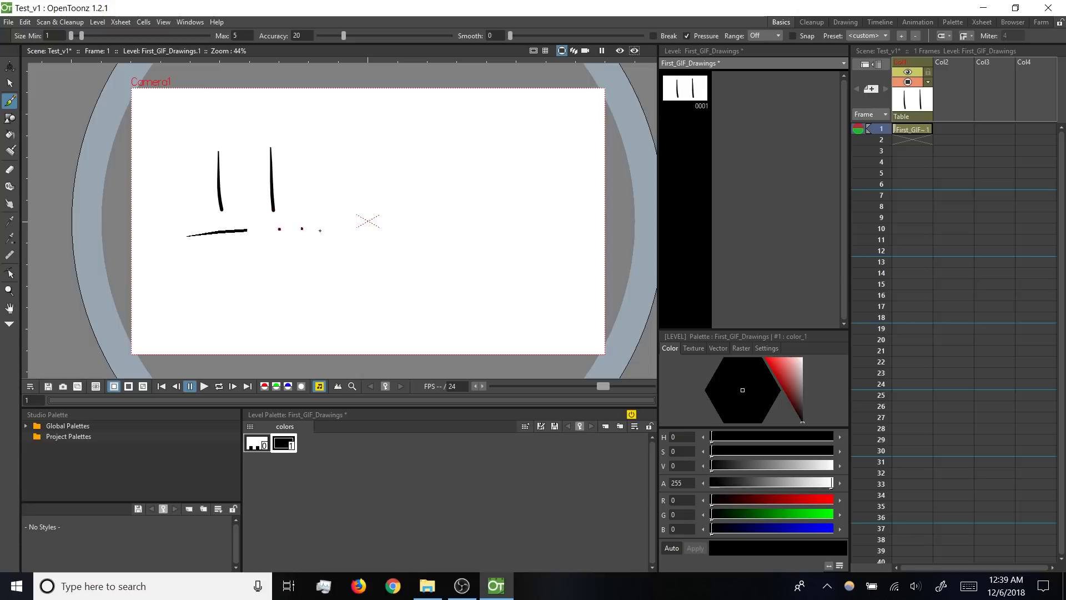
left_click_drag(320, 230, 303, 229)
mouse_move(203, 239)
left_mouse_down()
mouse_move(268, 282)
mouse_move(296, 231)
left_mouse_up()
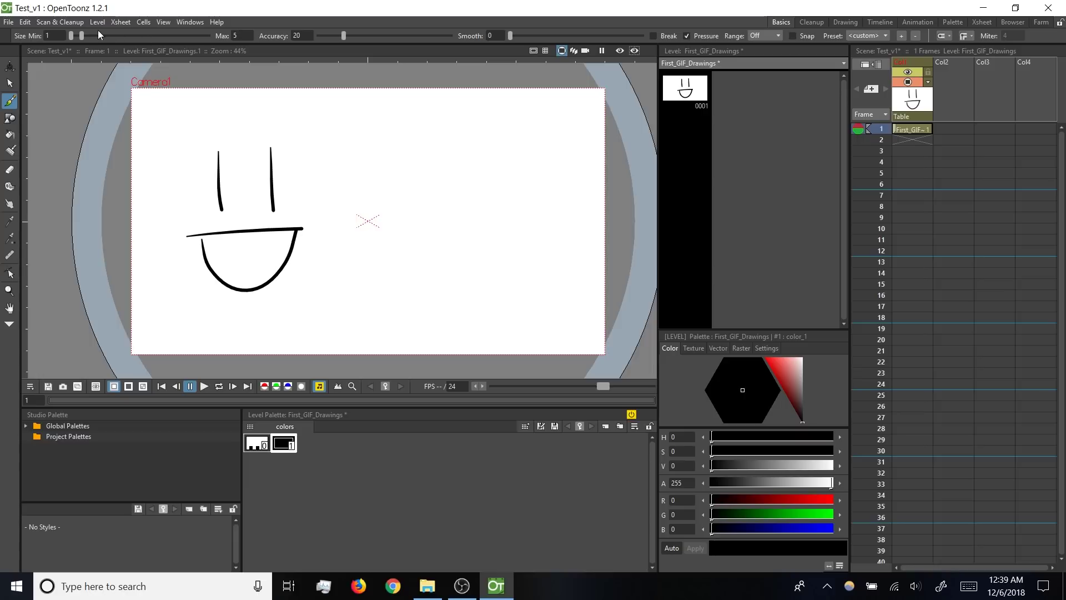
Step: Set the brush's maximum size to 10 and draw a squinting face with a flat mouth to the right of the smiling face
left_click_drag(81, 37, 112, 42)
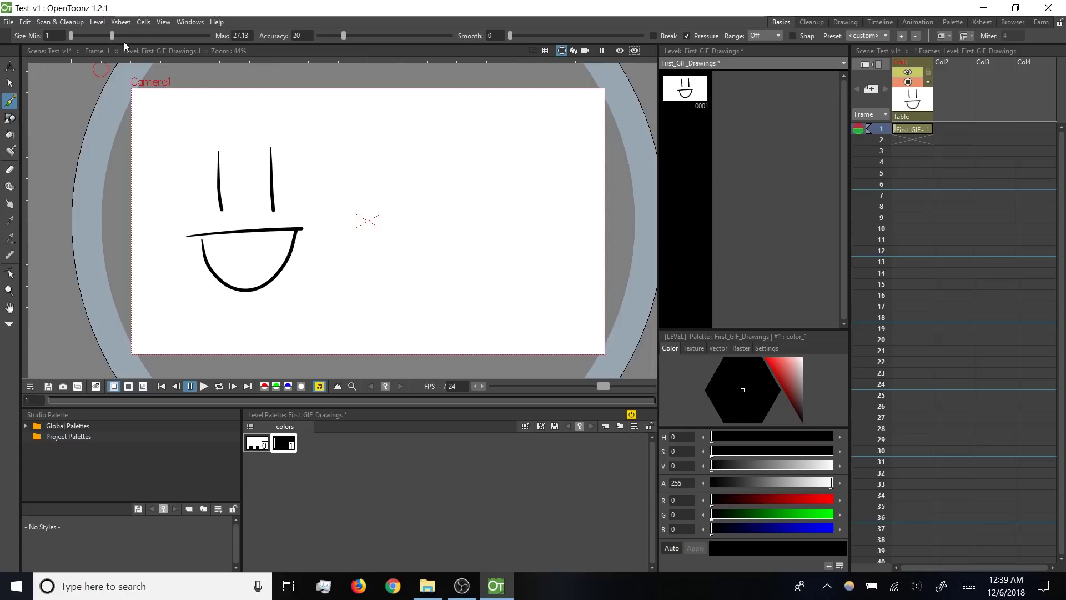
left_click(251, 36)
type("10")
key("Return")
mouse_move(368, 139)
left_mouse_down()
mouse_move(411, 156)
mouse_move(375, 176)
left_mouse_up()
left_click(452, 156)
mouse_move(487, 136)
left_mouse_down()
mouse_move(461, 151)
mouse_move(503, 173)
left_mouse_up()
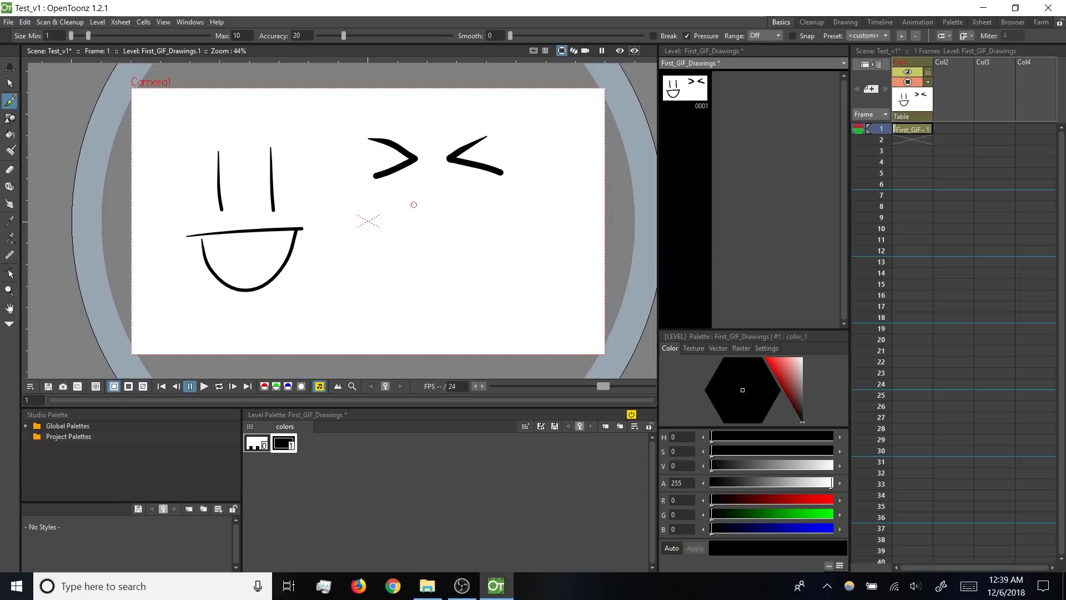
left_click_drag(400, 205, 485, 200)
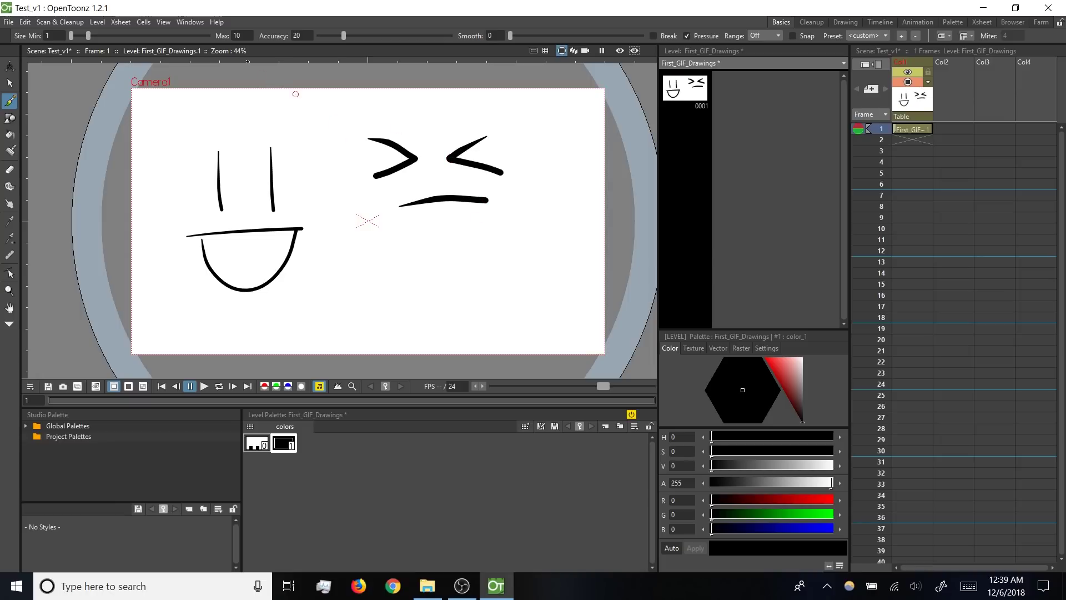
Step: Set the brush's maximum size to 5 and smoothing to 6.81, and draw two long horizontal strokes below the squinting face
left_click(240, 35)
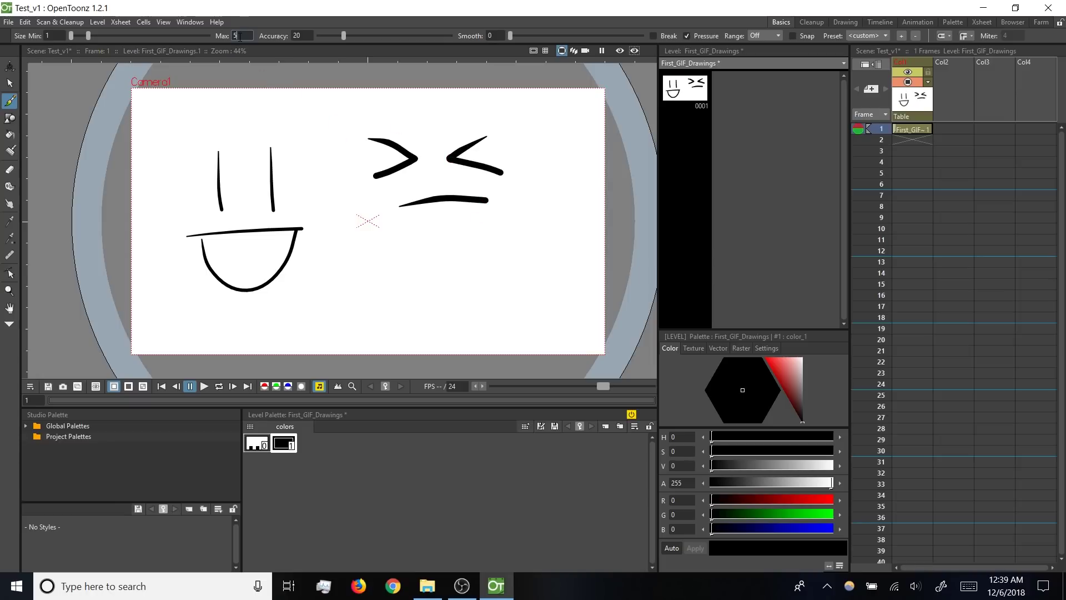
key("Return")
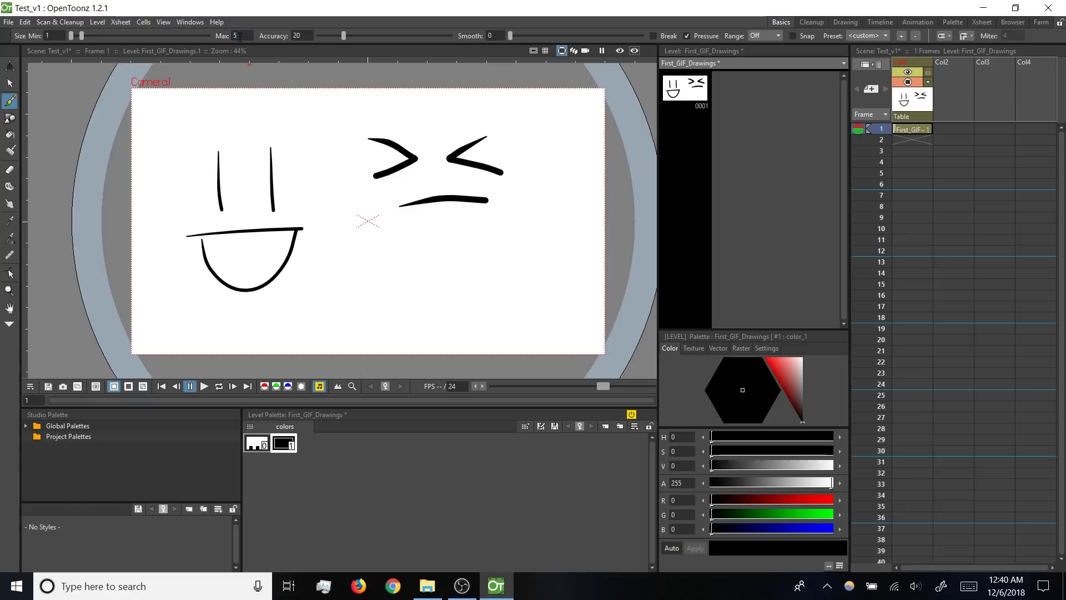
left_click(306, 36)
left_click(492, 36)
left_click_drag(338, 282, 467, 281)
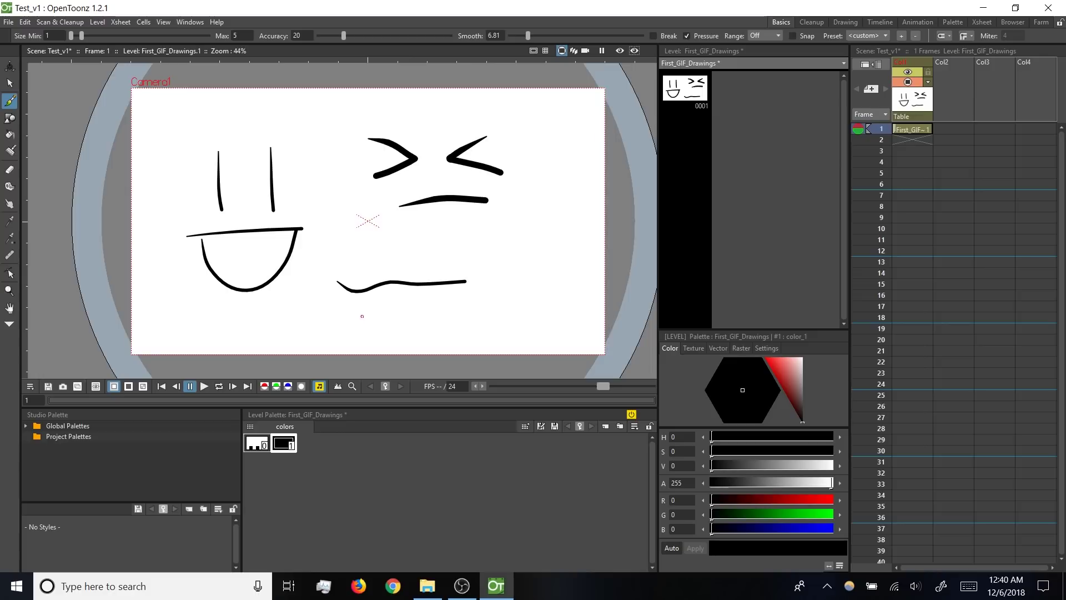
left_click_drag(351, 321, 504, 313)
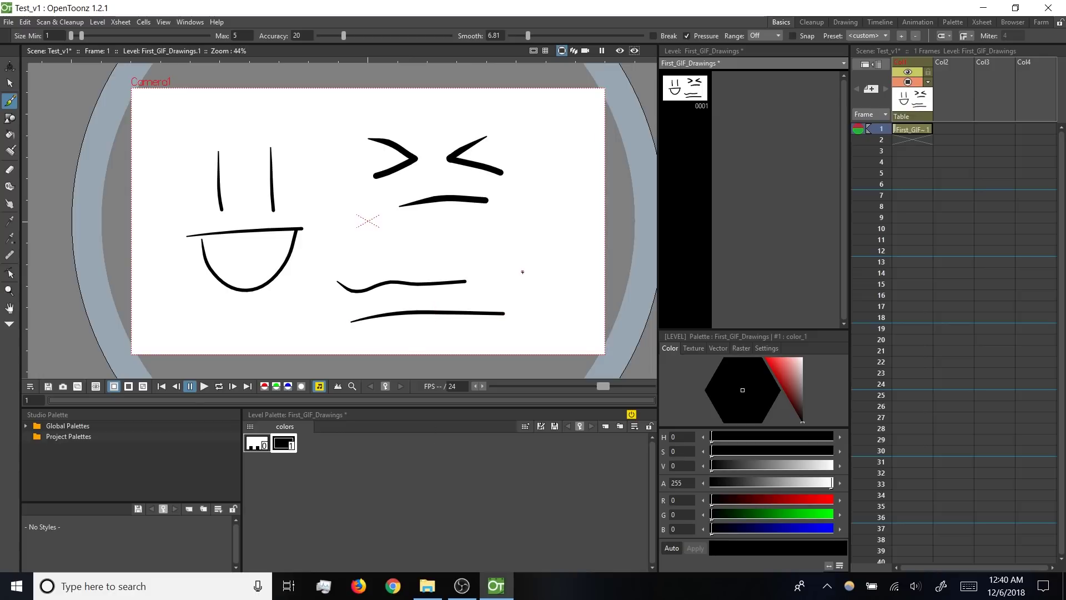
left_click_drag(528, 37, 607, 34)
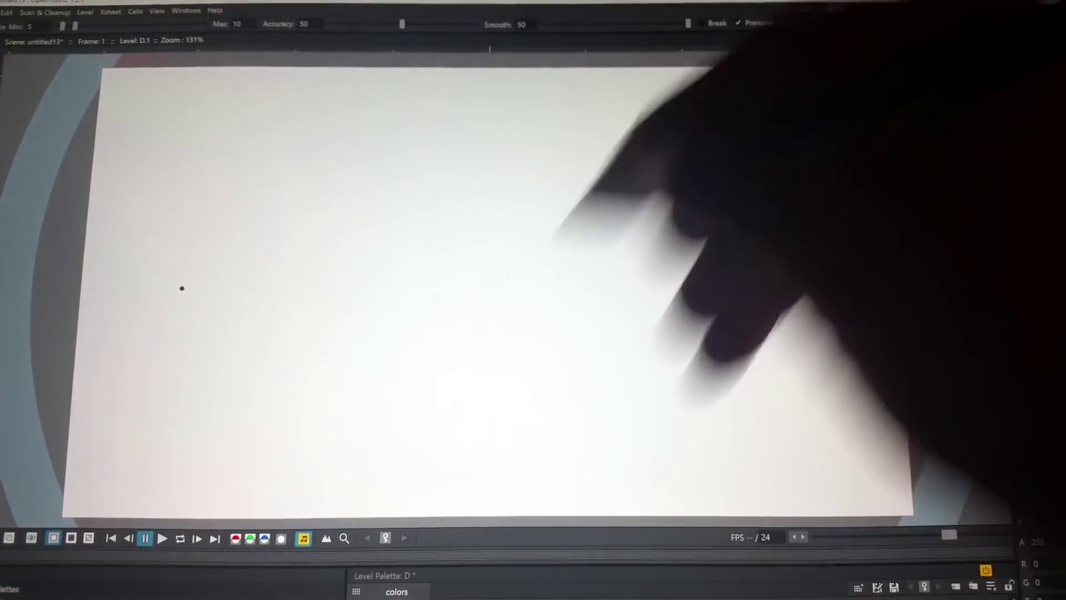
left_click_drag(183, 288, 636, 84)
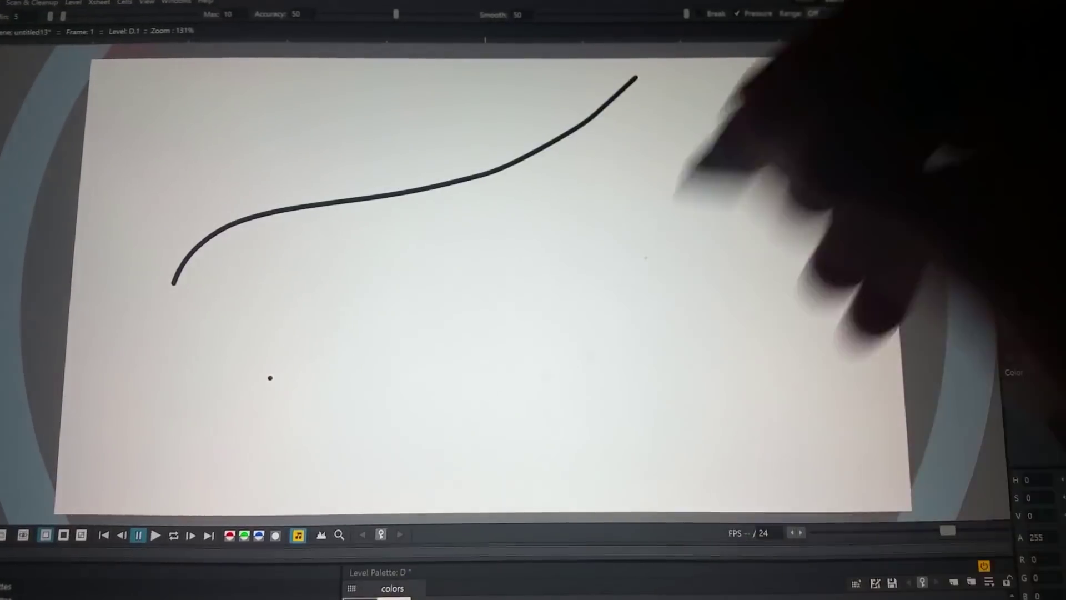
left_click_drag(270, 372, 659, 219)
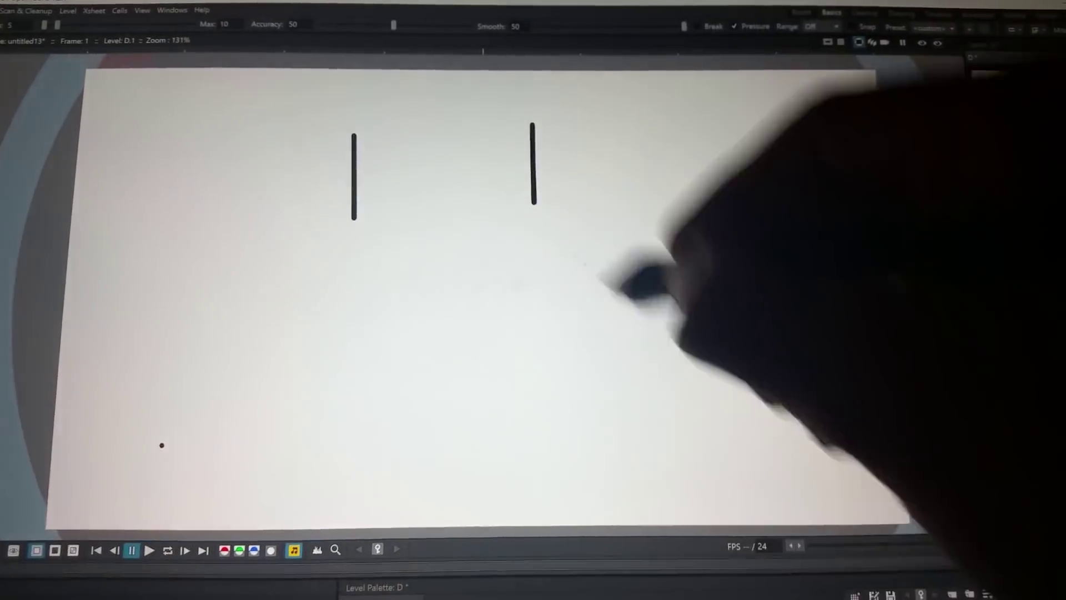
mouse_move(170, 443)
left_mouse_down()
mouse_move(689, 398)
mouse_move(904, 416)
left_mouse_up()
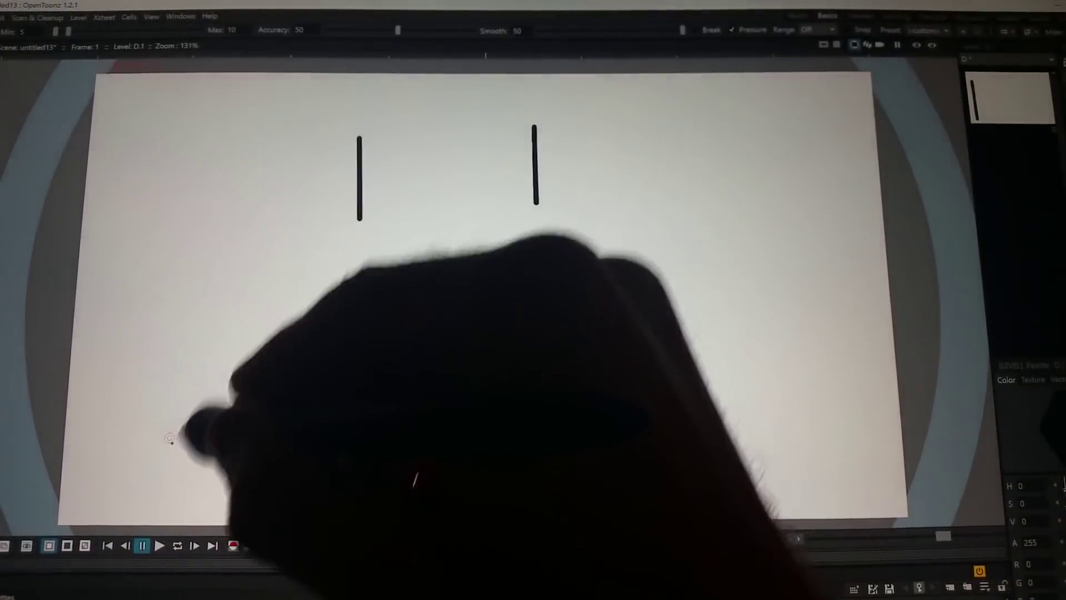
left_click(165, 443)
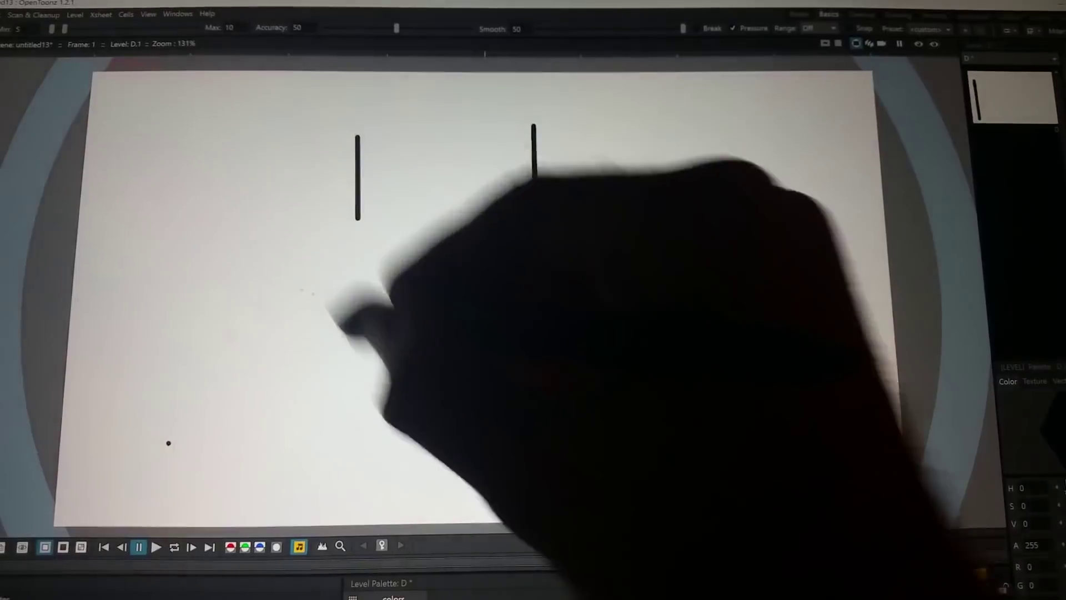
mouse_move(164, 443)
left_mouse_down()
mouse_move(208, 403)
mouse_move(352, 353)
mouse_move(905, 418)
left_mouse_up()
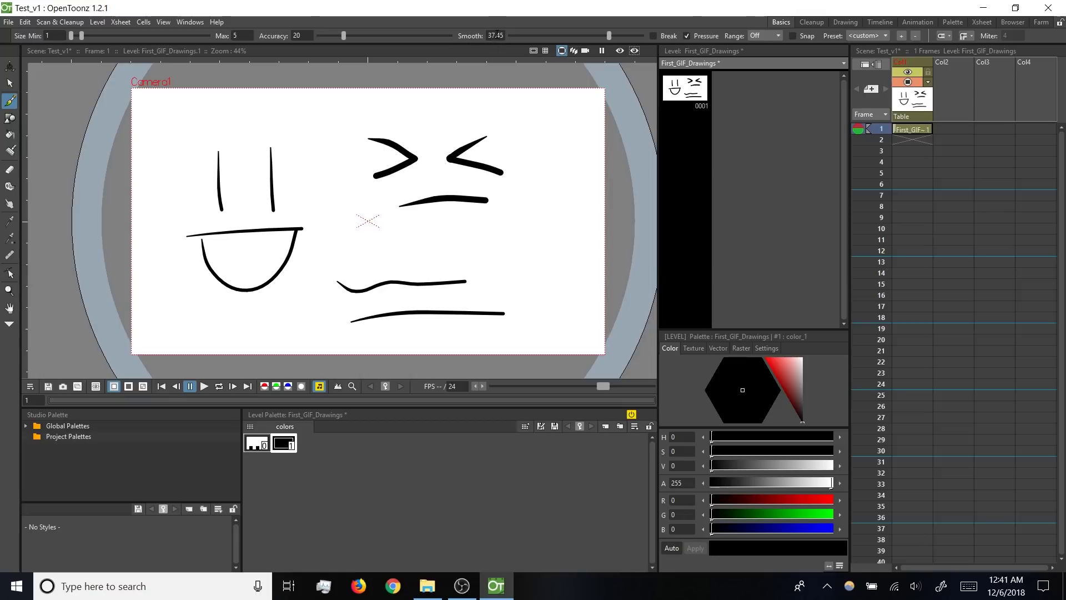
Step: Set the brush smoothing to 5 and switch to the Selection tool
left_click(496, 35)
type("5")
key("Return")
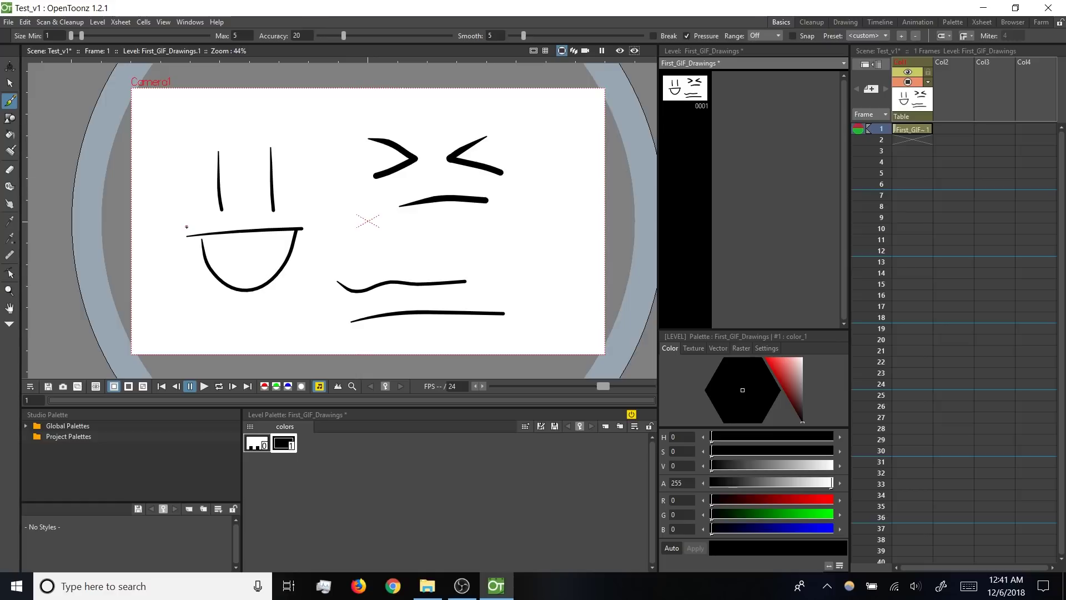
key("s")
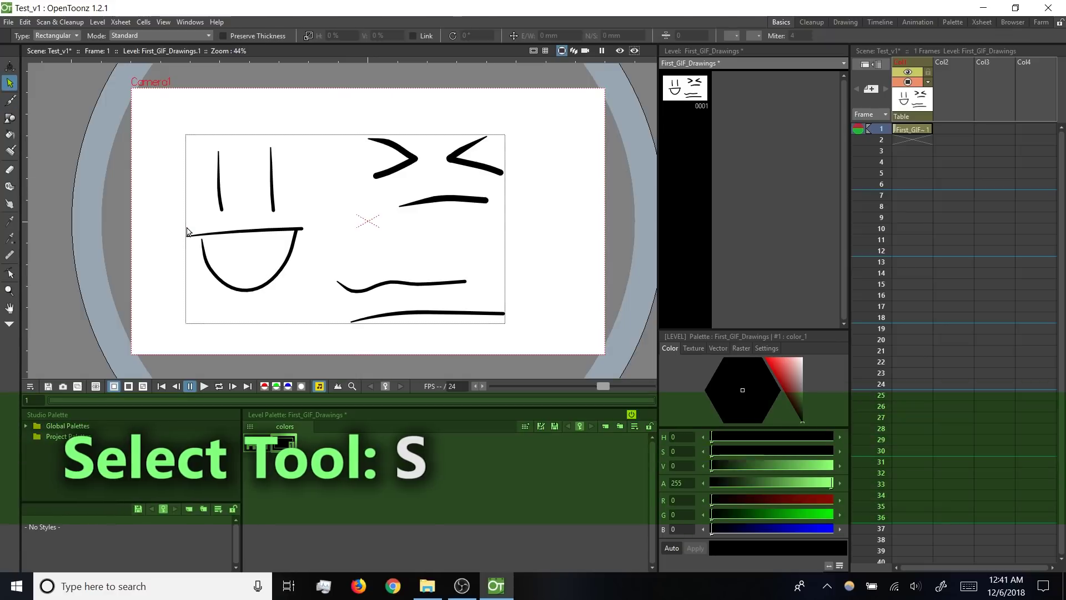
Step: Select the smiling face's strokes one after another, reselect the whole face with a rectangular selection, and clear the selection
left_click(220, 203)
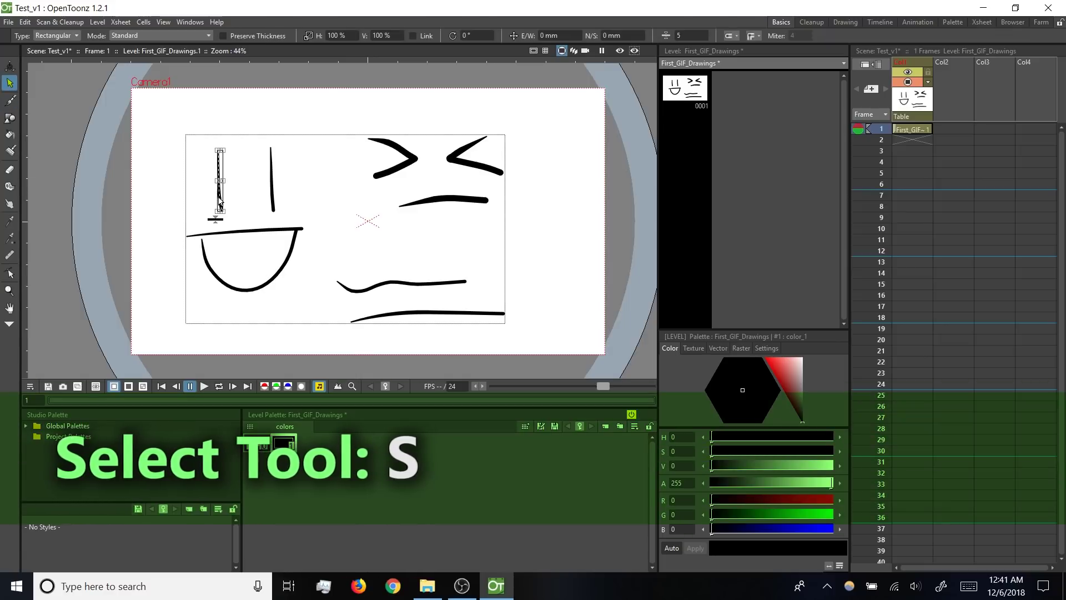
left_click(274, 192)
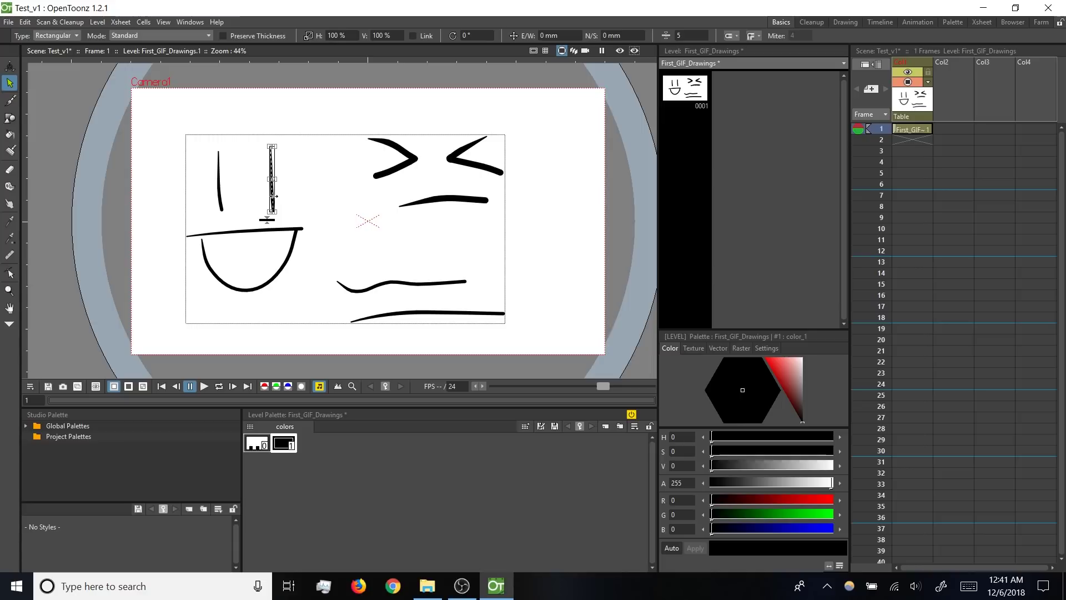
left_click(221, 195, "shift")
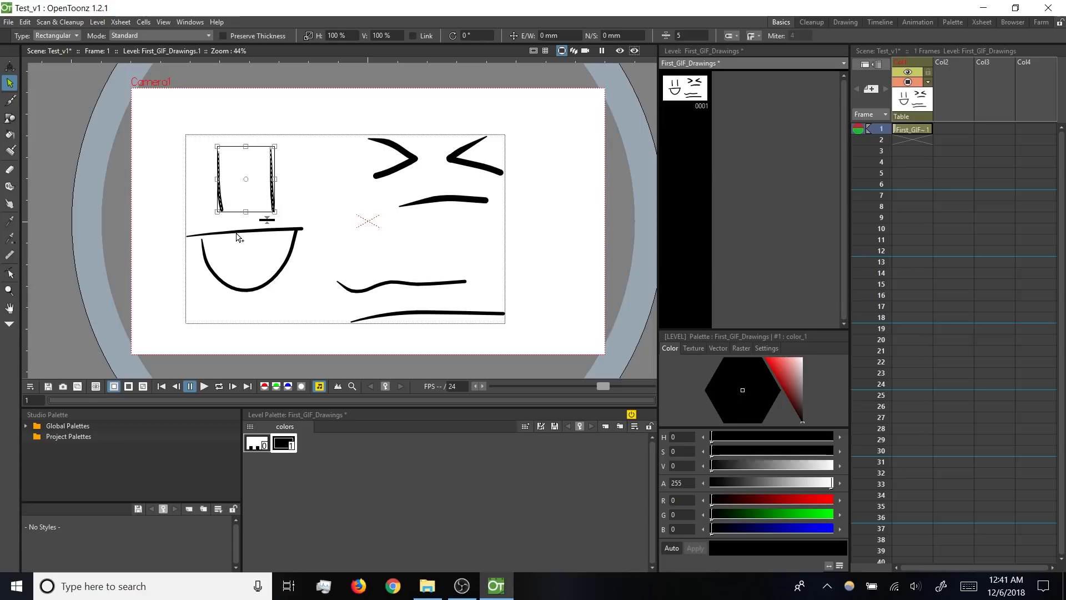
left_click(240, 233, "shift")
left_click(240, 290, "shift")
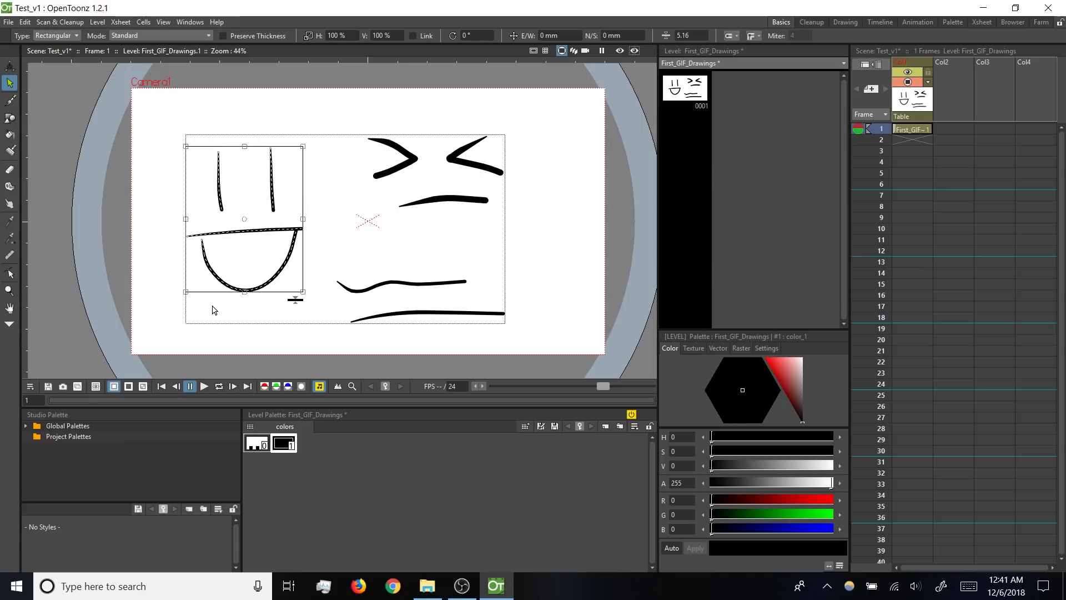
mouse_move(156, 332)
left_mouse_down()
mouse_move(210, 311)
mouse_move(329, 118)
left_mouse_up()
mouse_move(266, 102)
left_mouse_down()
mouse_move(345, 147)
mouse_move(236, 118)
mouse_move(335, 132)
mouse_move(230, 152)
left_mouse_up()
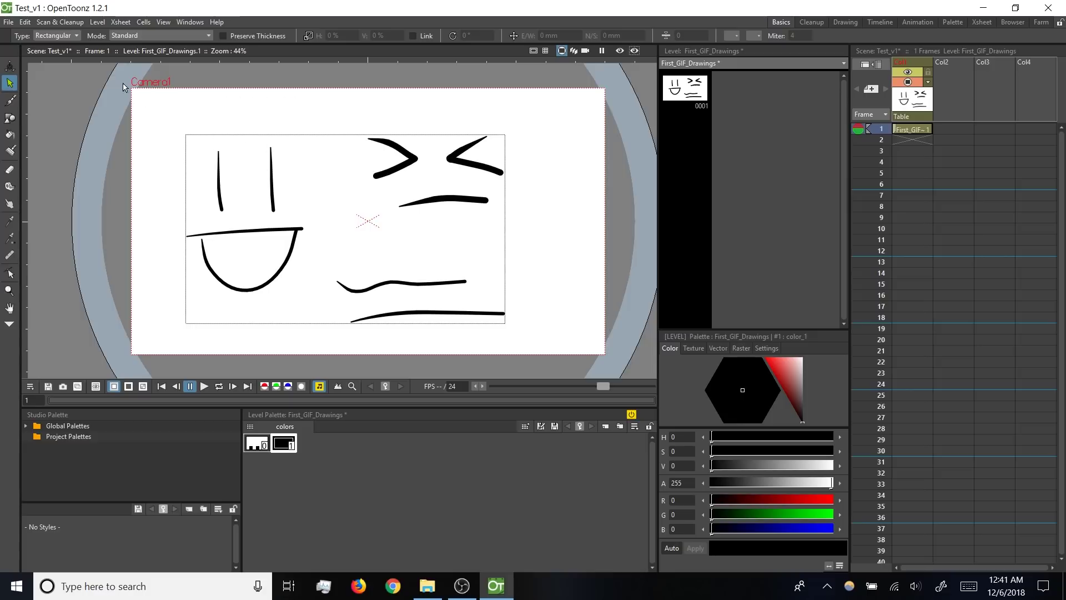
Step: Set the selection type to Freehand and lasso all strokes of the smiling face
left_click(75, 38)
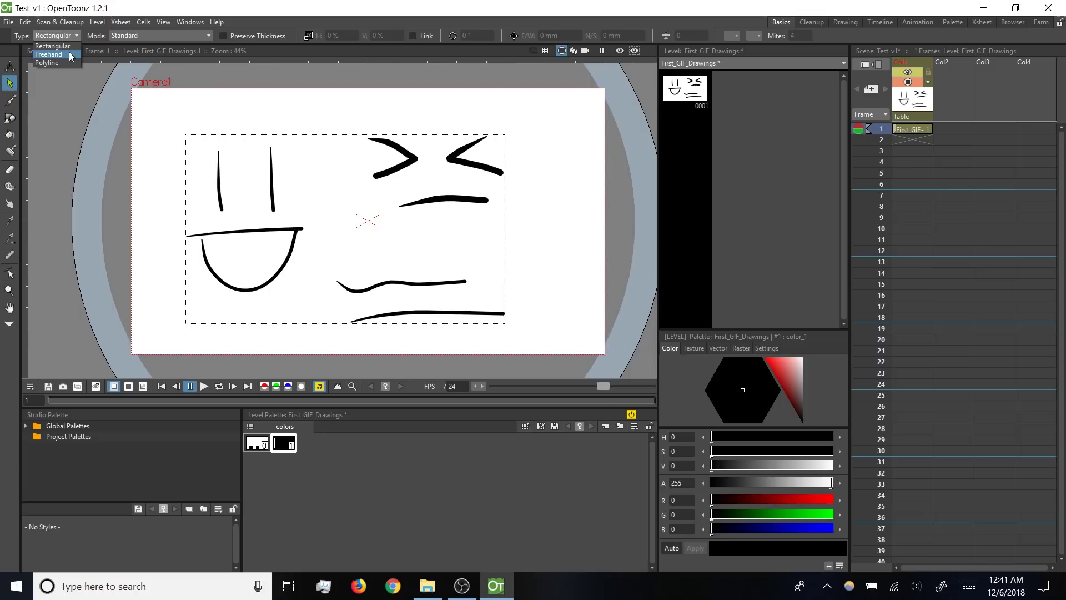
left_click(69, 54)
mouse_move(147, 239)
left_mouse_down()
mouse_move(224, 334)
mouse_move(266, 328)
mouse_move(308, 274)
mouse_move(313, 147)
mouse_move(222, 107)
mouse_move(168, 156)
mouse_move(161, 184)
left_mouse_up()
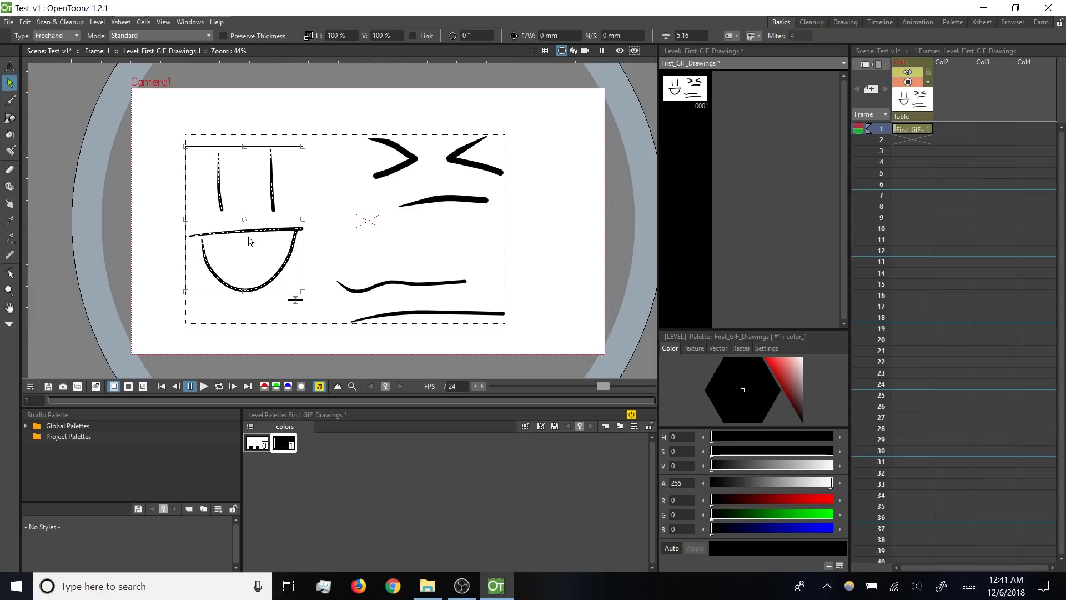
Step: Move the selected smiling face about 9 mm to the left, scale it slightly and rotate it about 18° counterclockwise
mouse_move(243, 230)
left_mouse_down()
mouse_move(251, 238)
mouse_move(224, 225)
mouse_move(252, 227)
mouse_move(240, 218)
mouse_move(280, 233)
mouse_move(298, 220)
left_mouse_up()
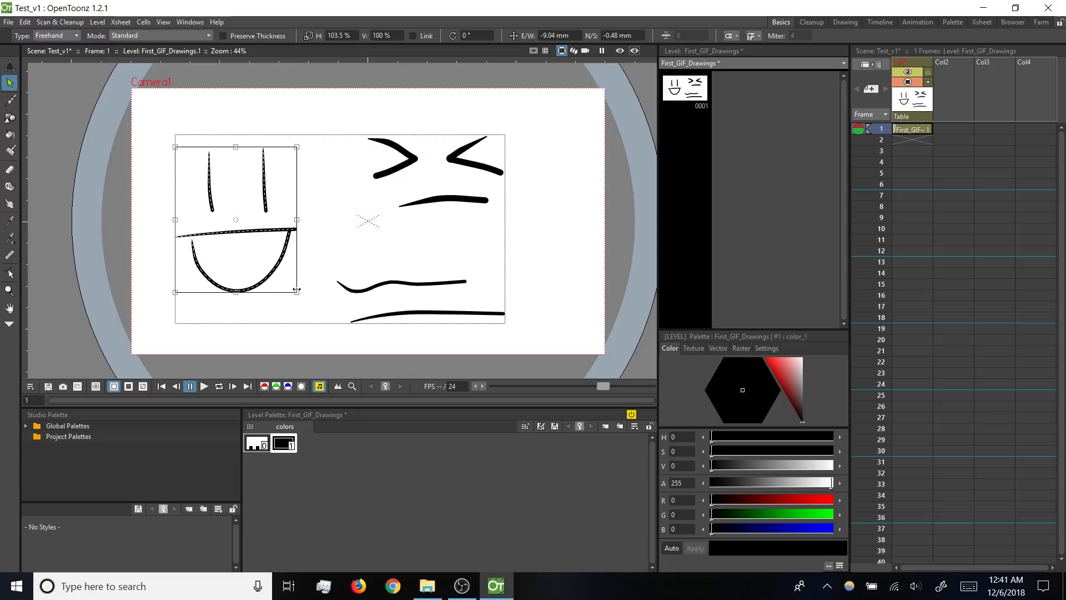
mouse_move(299, 305)
left_mouse_down()
mouse_move(262, 309)
mouse_move(269, 273)
mouse_move(267, 303)
mouse_move(334, 286)
left_mouse_up()
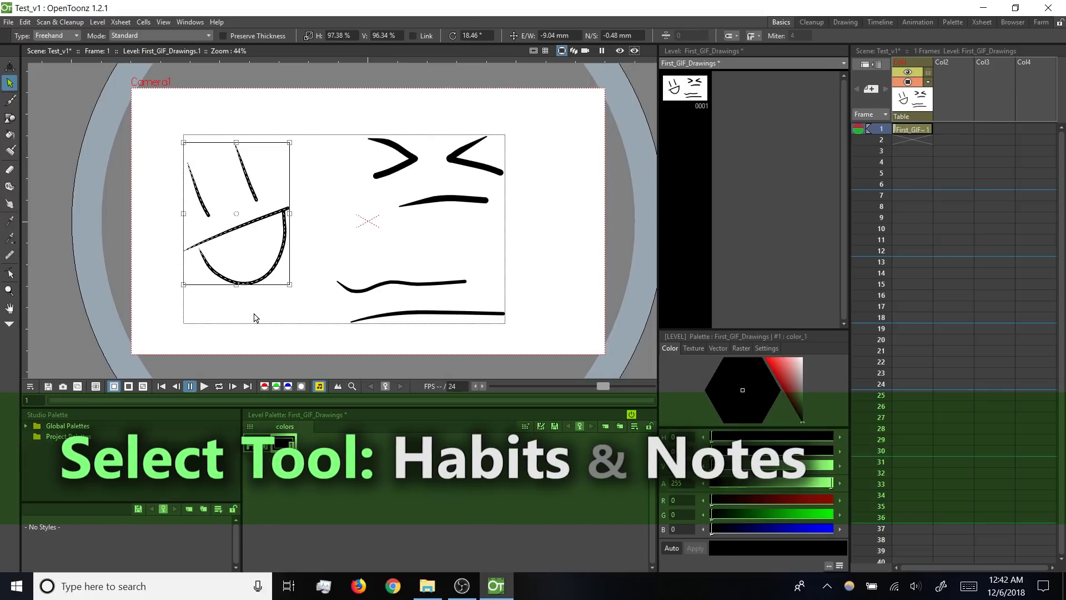
Step: Lasso only the curved mouth stroke of the tilted face, and then lasso the entire face
mouse_move(224, 329)
left_mouse_down()
mouse_move(266, 289)
mouse_move(263, 274)
mouse_move(229, 271)
mouse_move(218, 310)
left_mouse_up()
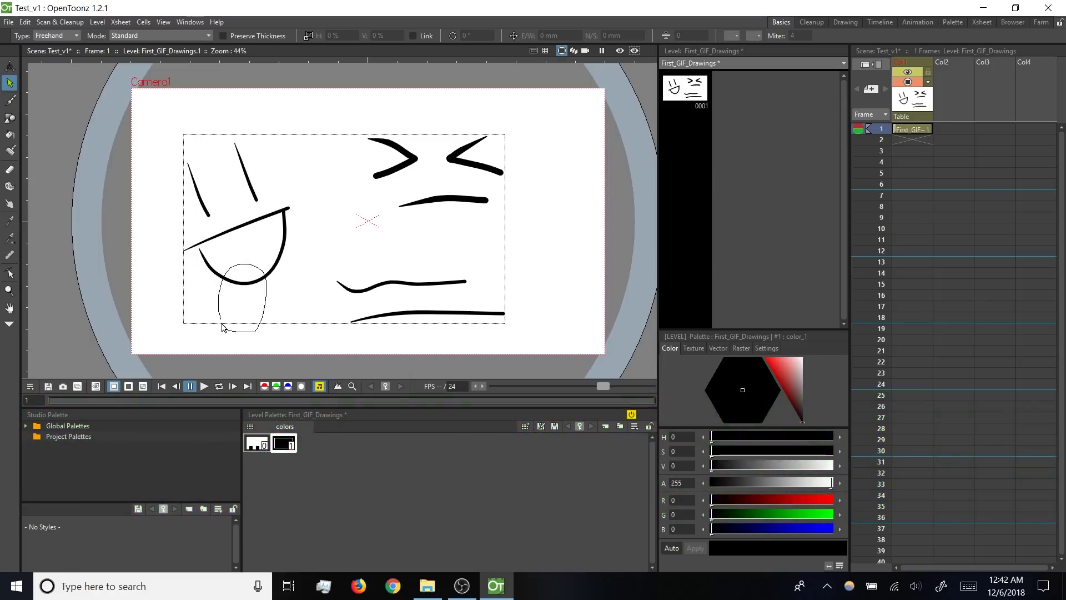
left_click_drag(224, 327, 225, 327)
mouse_move(221, 312)
left_mouse_down()
mouse_move(307, 286)
mouse_move(323, 222)
mouse_move(299, 187)
mouse_move(254, 243)
mouse_move(166, 247)
mouse_move(202, 309)
left_mouse_up()
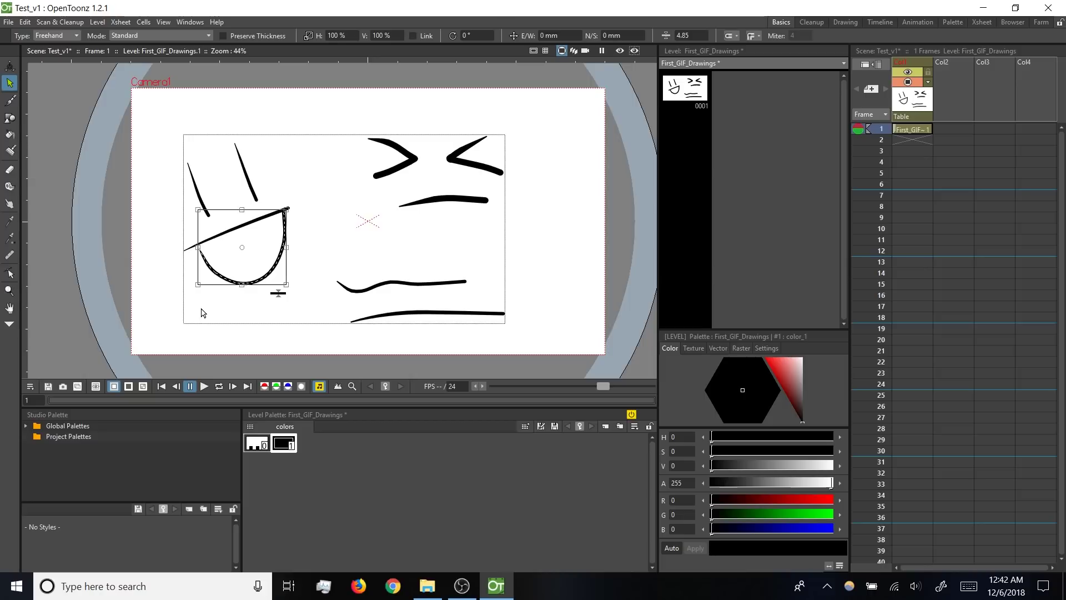
mouse_move(203, 309)
left_mouse_down()
mouse_move(293, 293)
mouse_move(301, 280)
mouse_move(275, 127)
mouse_move(176, 286)
left_mouse_up()
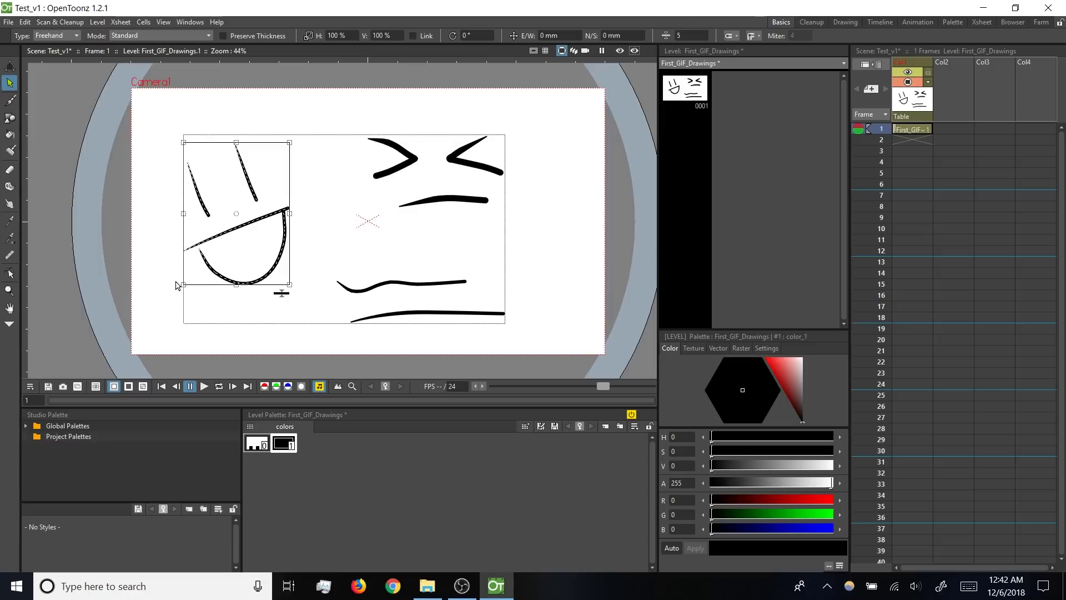
Step: Return to the Selection tool and undo the smiling face's move, scaling and rotation
key("space")
left_click_drag(281, 309, 422, 309)
scroll(285, 319, "down", 3)
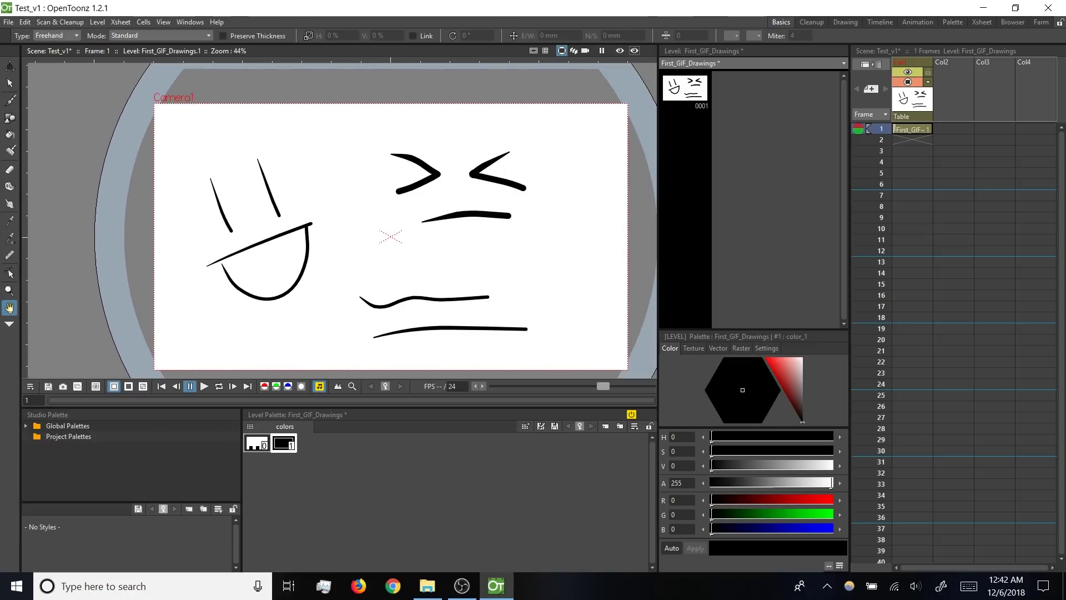
key("shift+space")
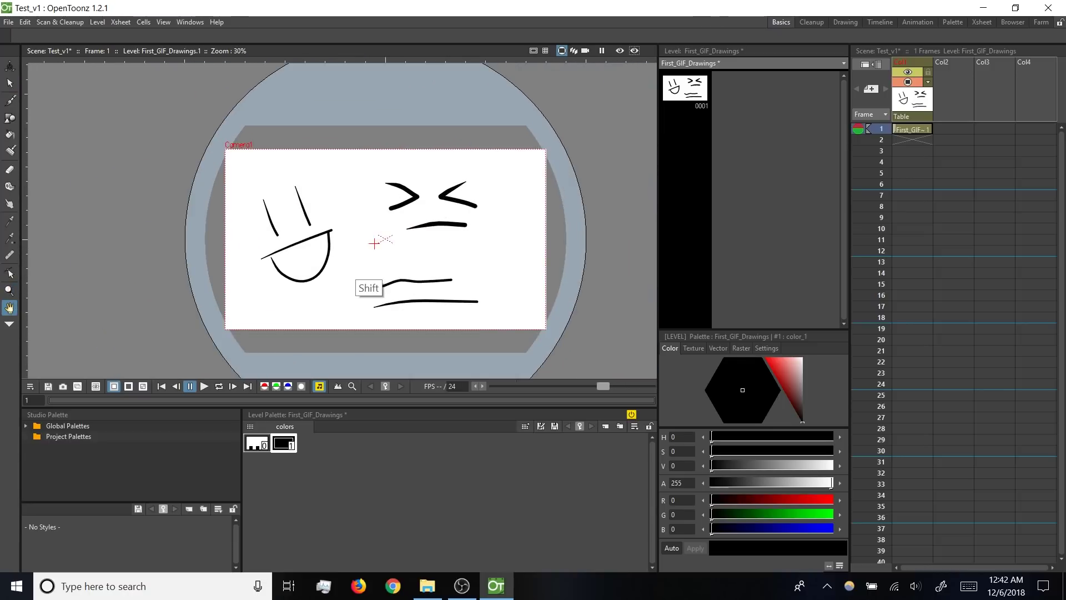
scroll(373, 243, "up", 1)
key("s")
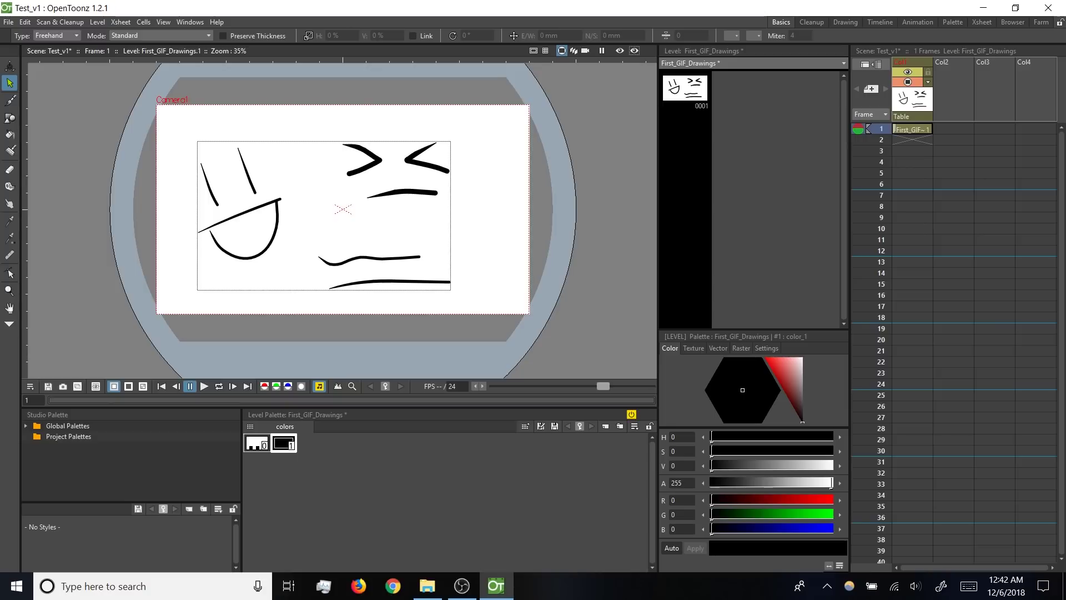
key("ctrl+z")
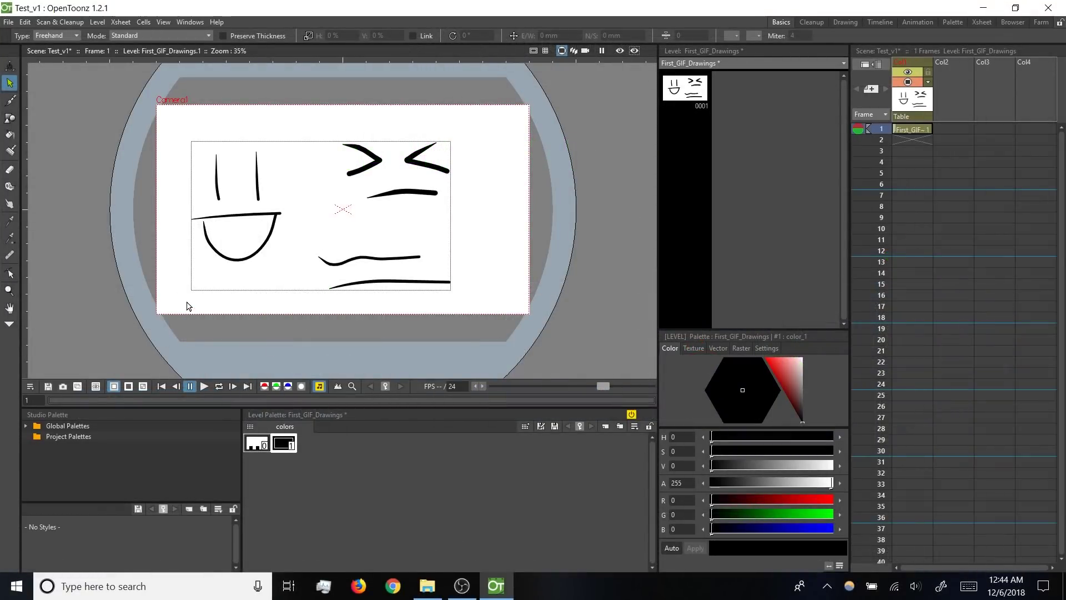
Step: Lasso every stroke in the camera frame and delete them all
mouse_move(172, 299)
left_mouse_down()
mouse_move(263, 336)
mouse_move(448, 320)
mouse_move(537, 233)
mouse_move(520, 142)
mouse_move(344, 108)
mouse_move(197, 116)
mouse_move(134, 267)
left_mouse_up()
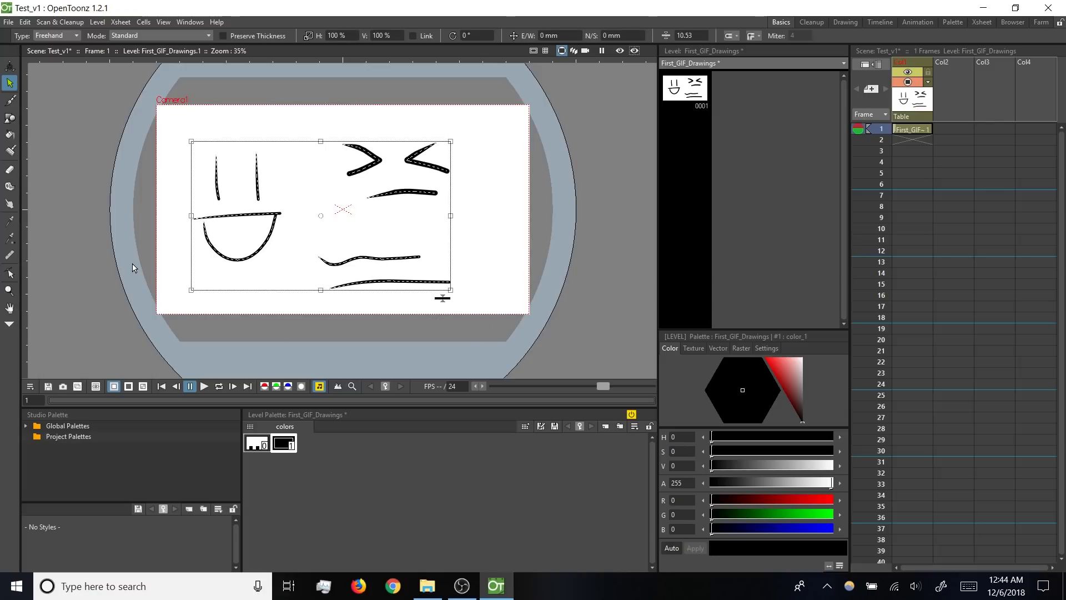
key("Delete")
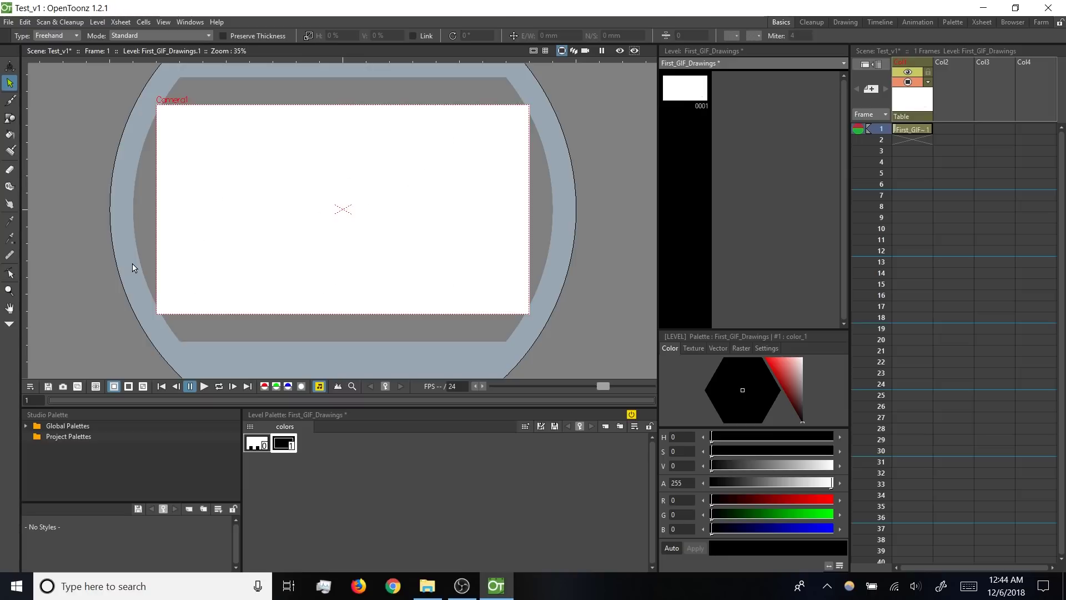
Step: Compare the level view of drawing 0001 with the scene view of frame 1, ending in the scene view
key("space")
left_click_drag(242, 245, 275, 256)
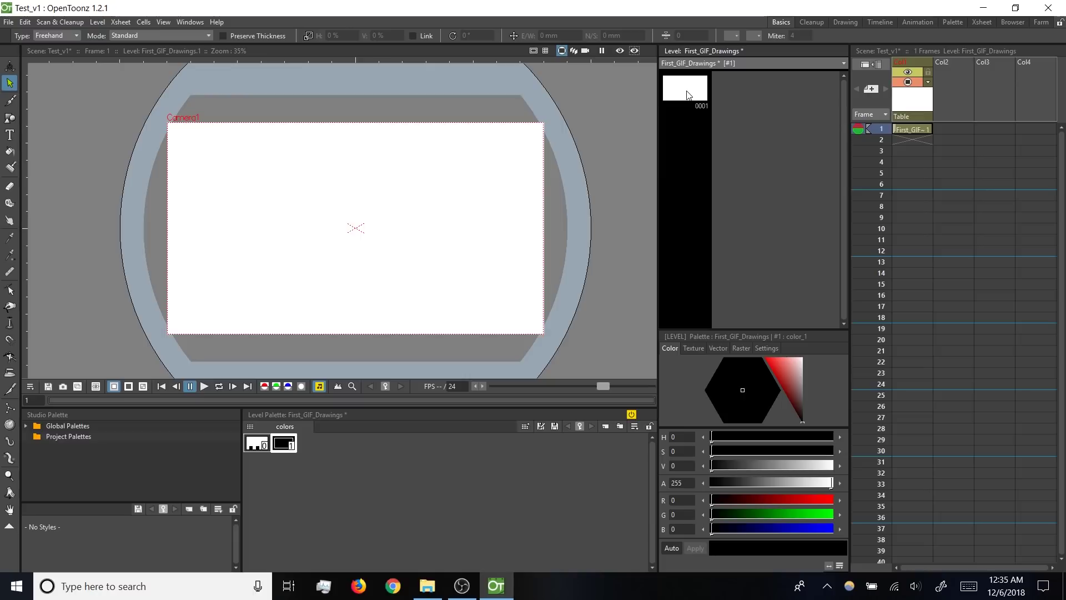
left_click(687, 94)
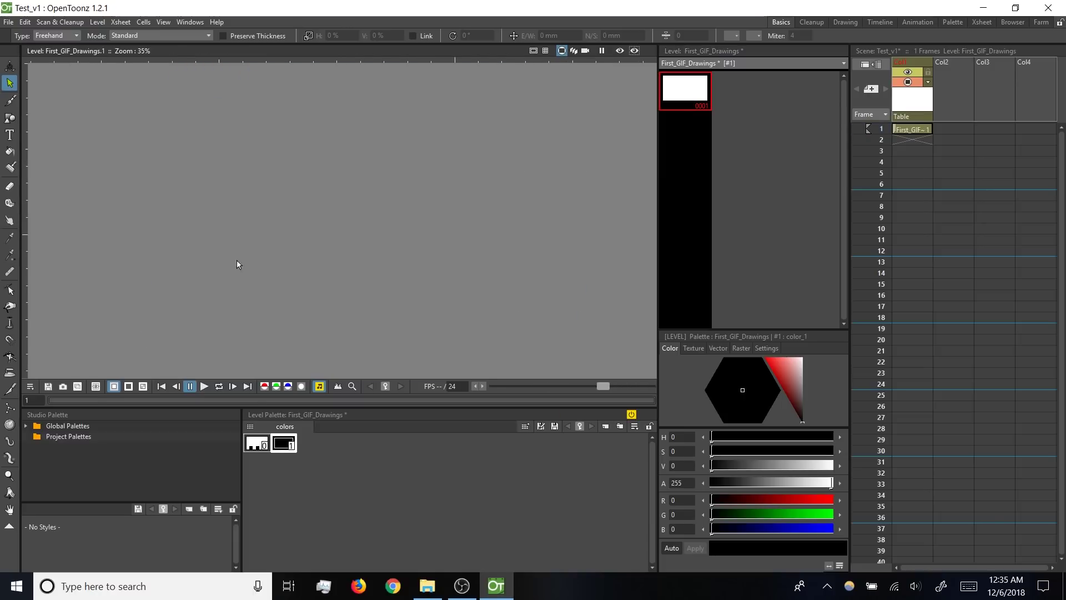
key("space")
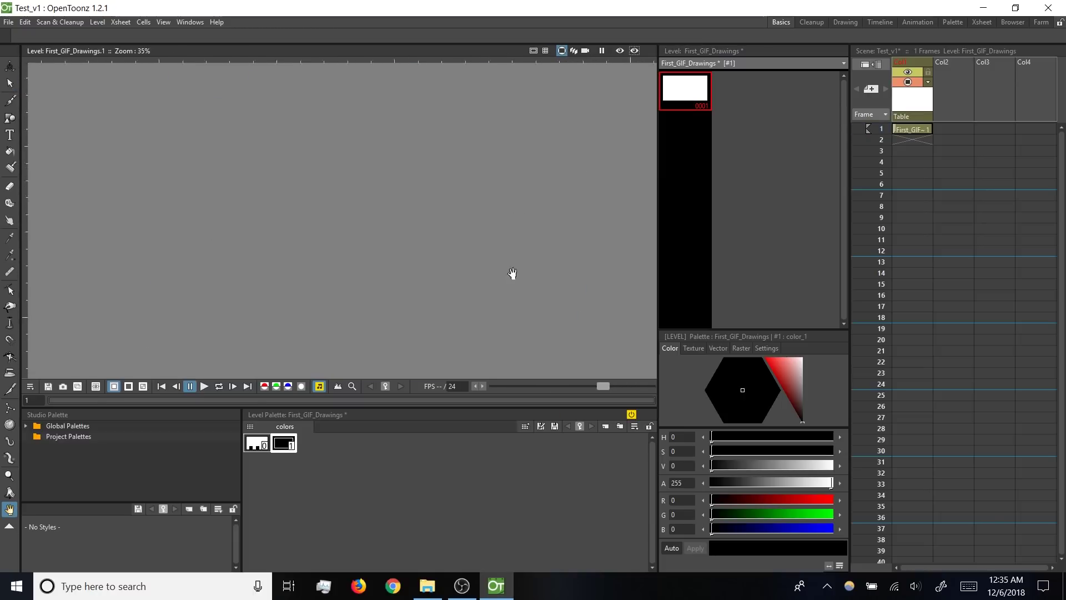
left_click_drag(374, 248, 324, 166)
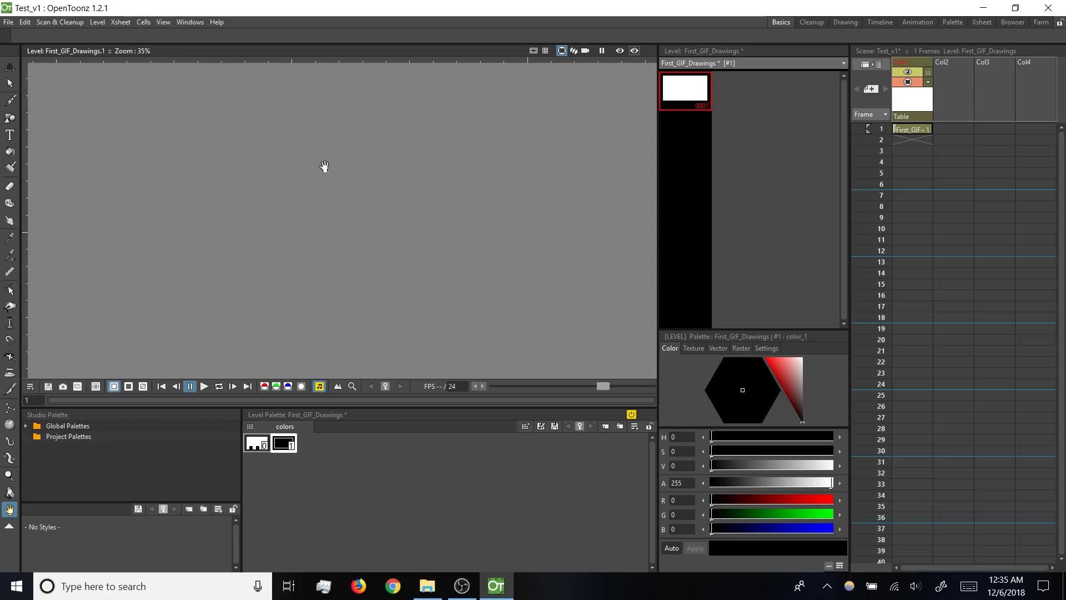
key("s")
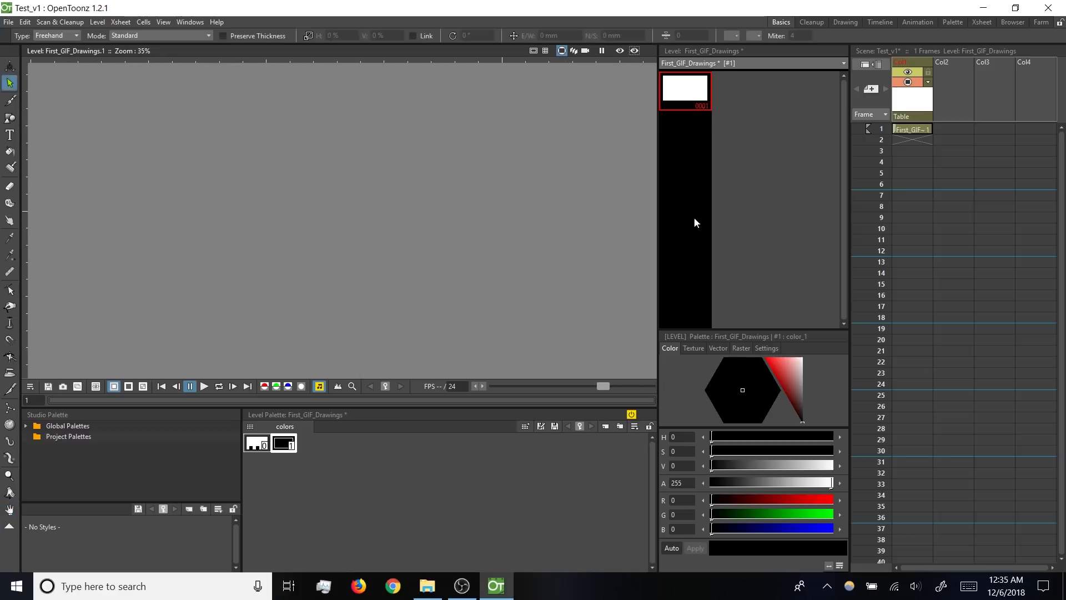
left_click(905, 128)
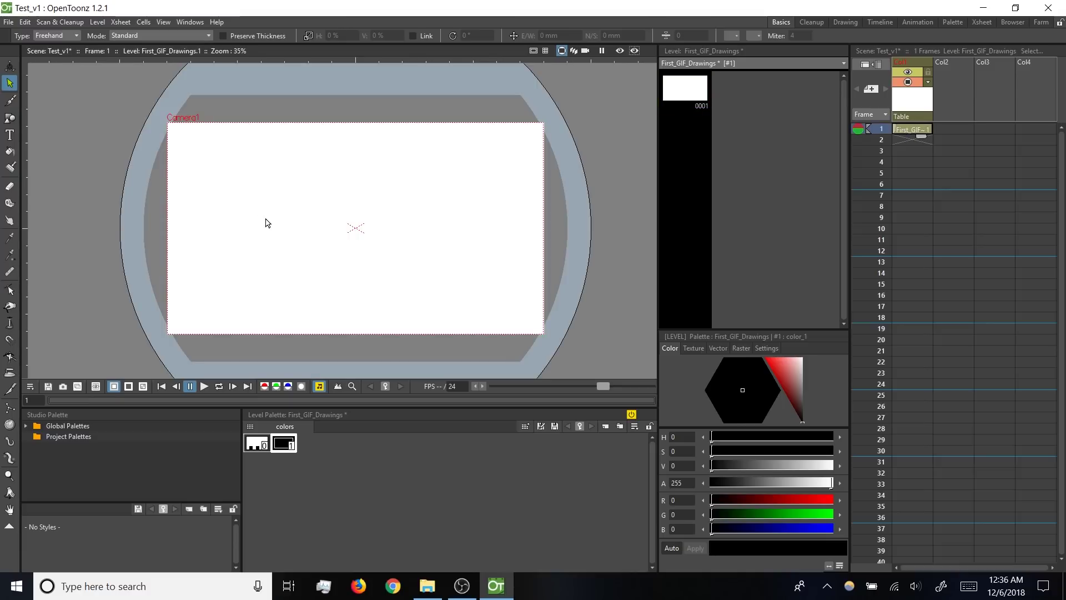
left_click(688, 105)
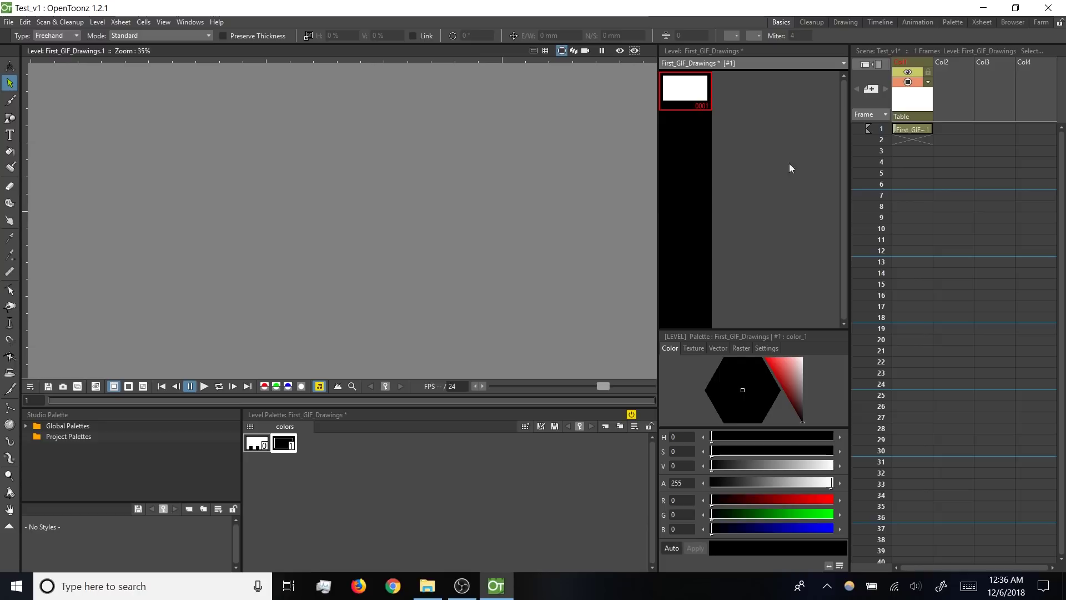
left_click(907, 130)
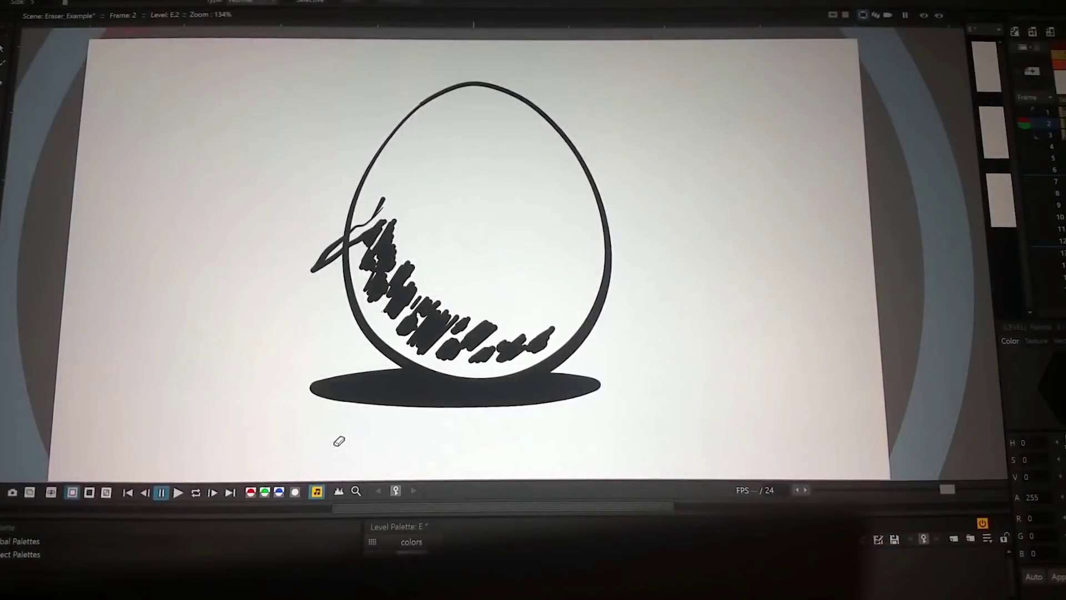
Step: Erase parts of the stray strokes and shading along the egg's left outline with the Eraser tool
scroll(337, 258, "up", 2)
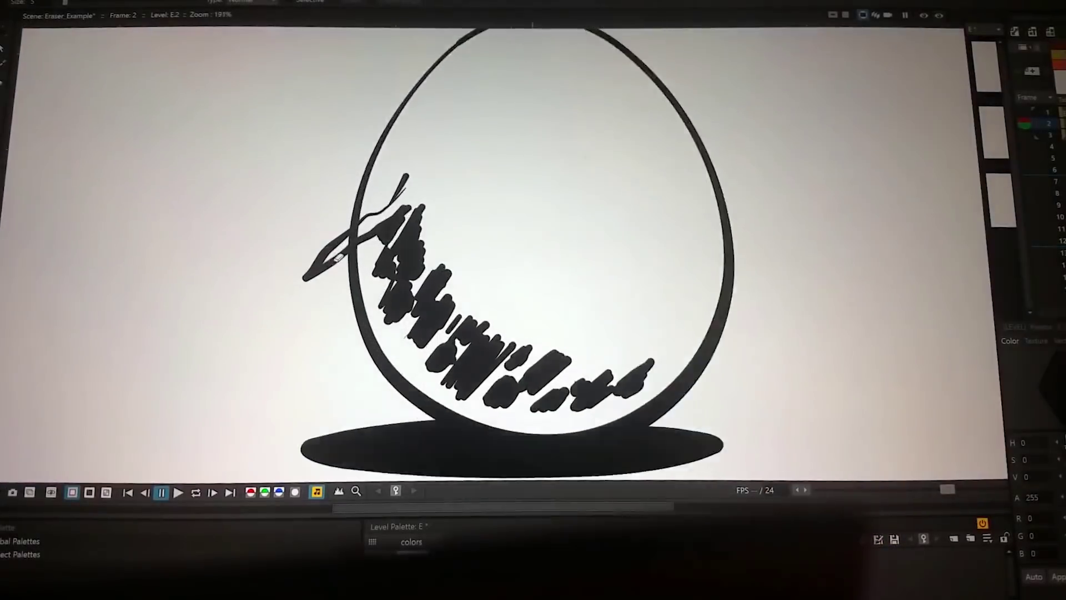
scroll(338, 257, "up", 4)
left_click_drag(267, 298, 358, 269)
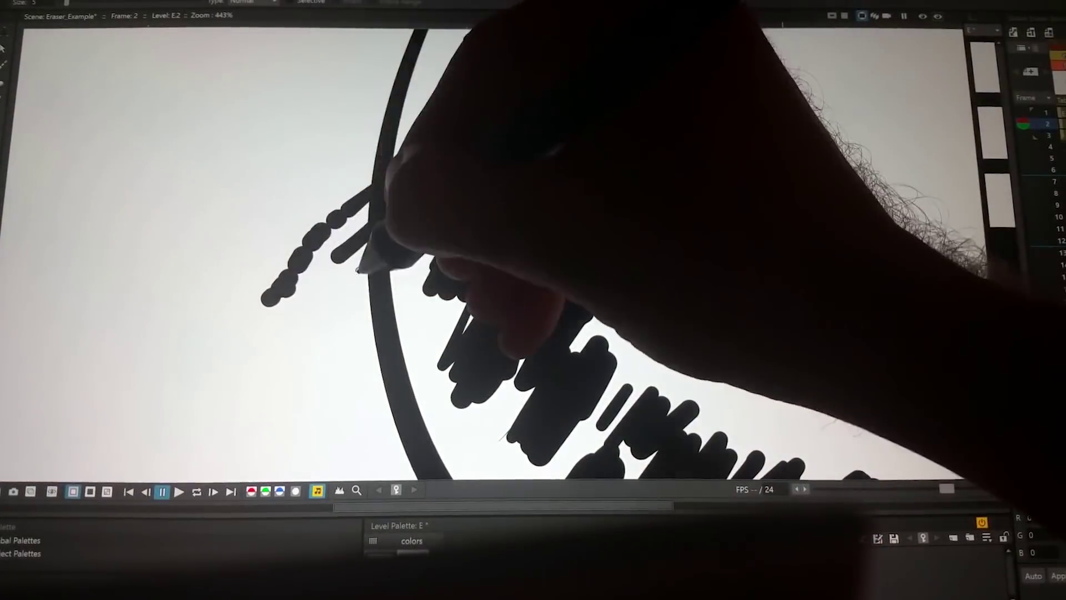
left_click_drag(389, 167, 497, 67)
left_click_drag(533, 136, 461, 311)
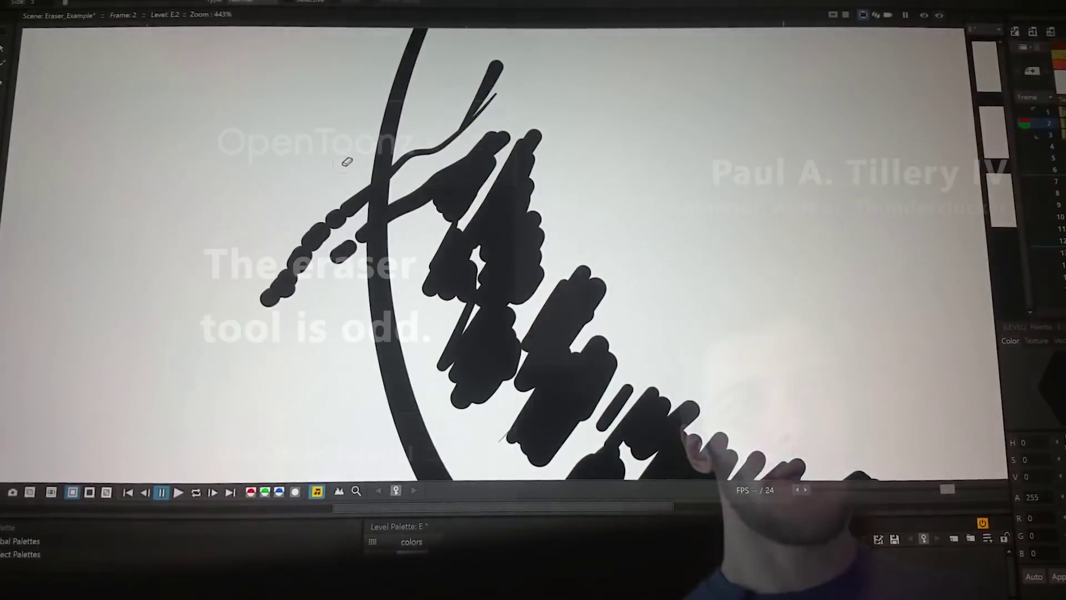
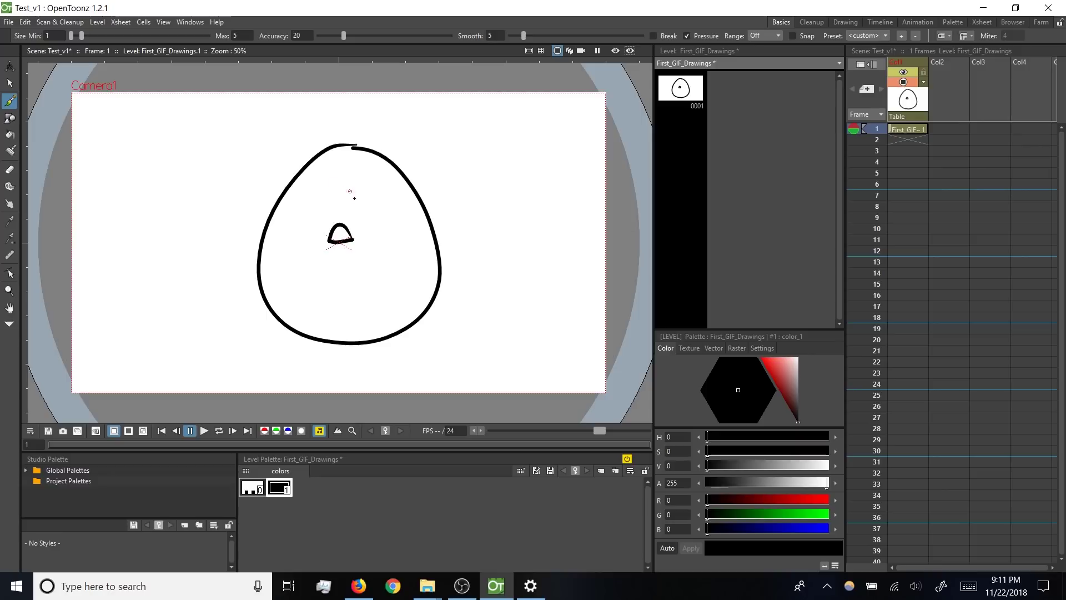
Step: Draw two vertical eyes above the beak and a rounded comb on top of the egg-shaped chick in frame 1
left_click_drag(311, 189, 312, 227)
left_click_drag(367, 191, 369, 224)
mouse_move(339, 148)
left_mouse_down()
mouse_move(340, 117)
mouse_move(365, 119)
mouse_move(370, 147)
left_mouse_up()
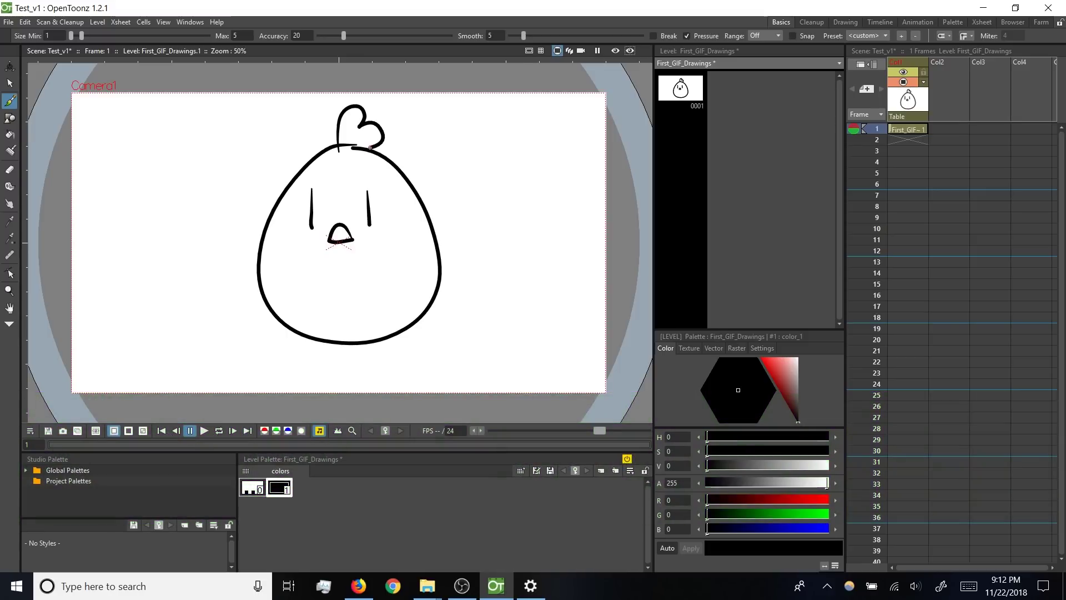
Step: Go to frame 2 of the first column and draw a new egg-shaped body outline with the Brush tool
left_click(908, 137)
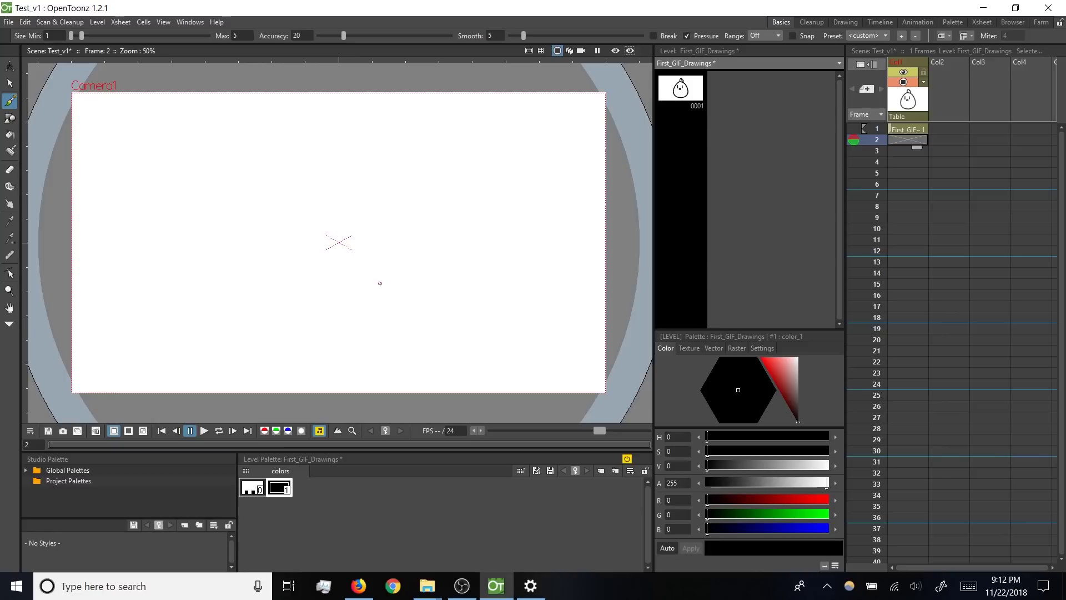
left_click(350, 136)
mouse_move(347, 137)
left_mouse_down()
mouse_move(280, 318)
mouse_move(429, 191)
mouse_move(336, 138)
left_mouse_up()
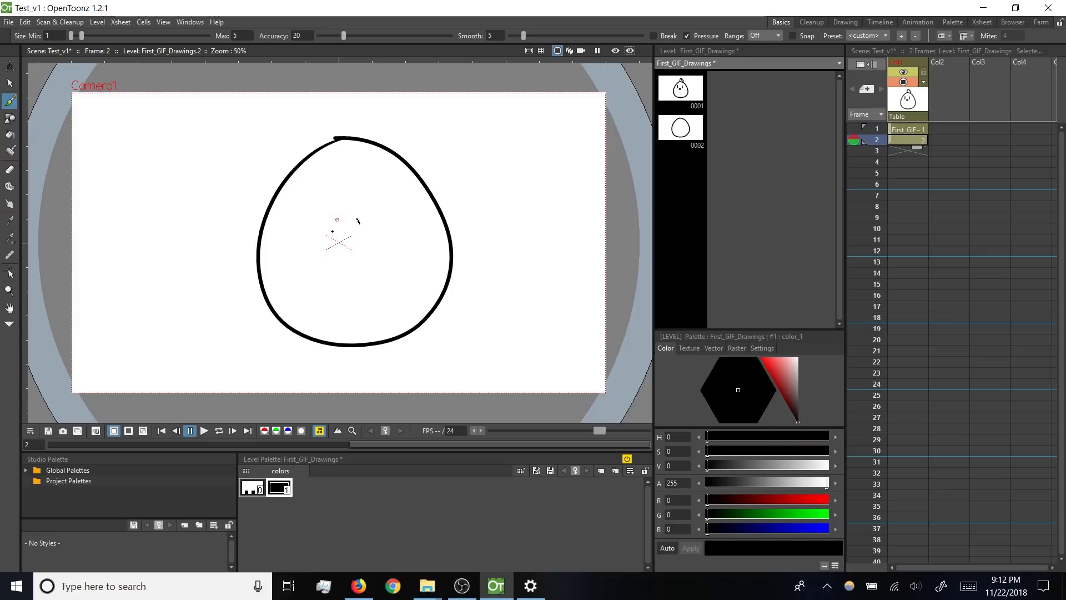
Step: Add a beak, two T-shaped eyes with flat brows, and a rounded comb to the chick in frame 2
mouse_move(359, 225)
left_mouse_down()
mouse_move(331, 232)
mouse_move(367, 231)
left_mouse_up()
left_click_drag(315, 195, 409, 198)
left_click_drag(318, 197, 318, 222)
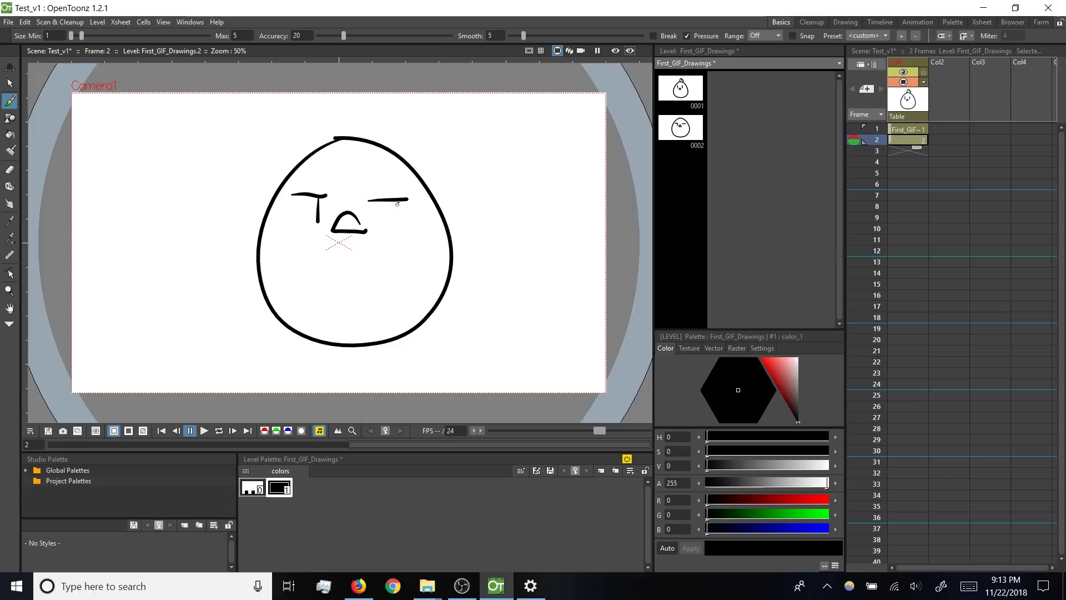
left_click_drag(398, 200, 397, 230)
mouse_move(348, 140)
left_mouse_down()
mouse_move(374, 104)
mouse_move(387, 150)
left_mouse_up()
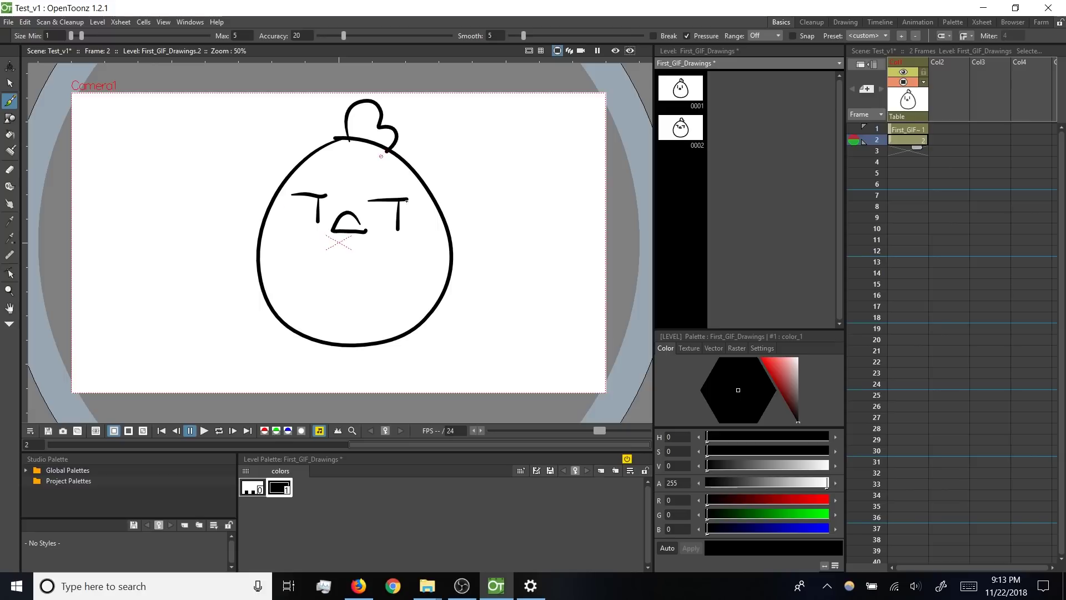
Step: Flip between the drawings in frames 1 and 2 to compare them
left_click(911, 129)
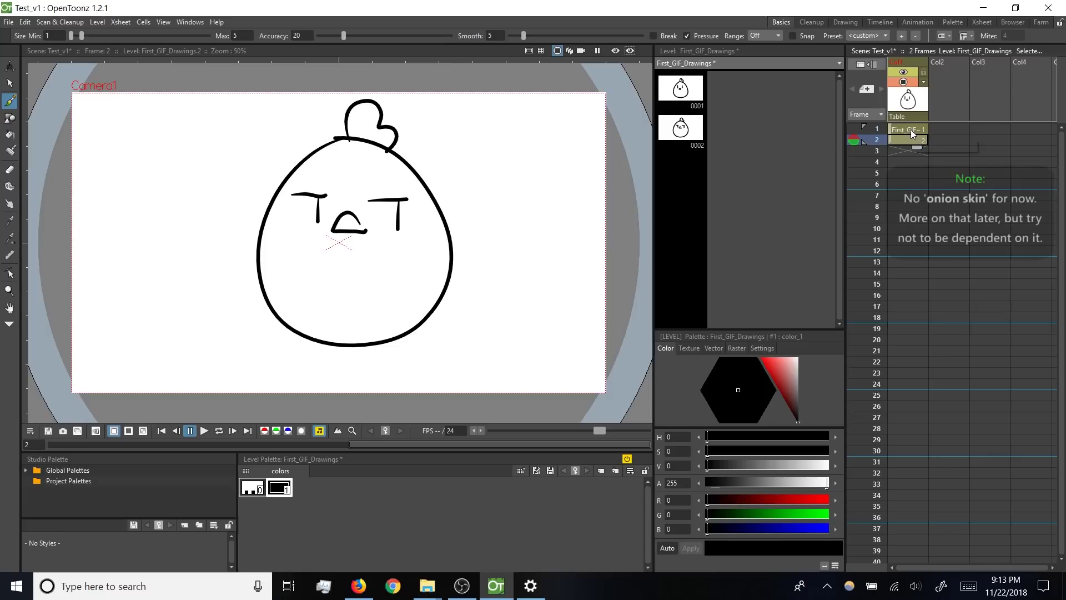
left_click(912, 141)
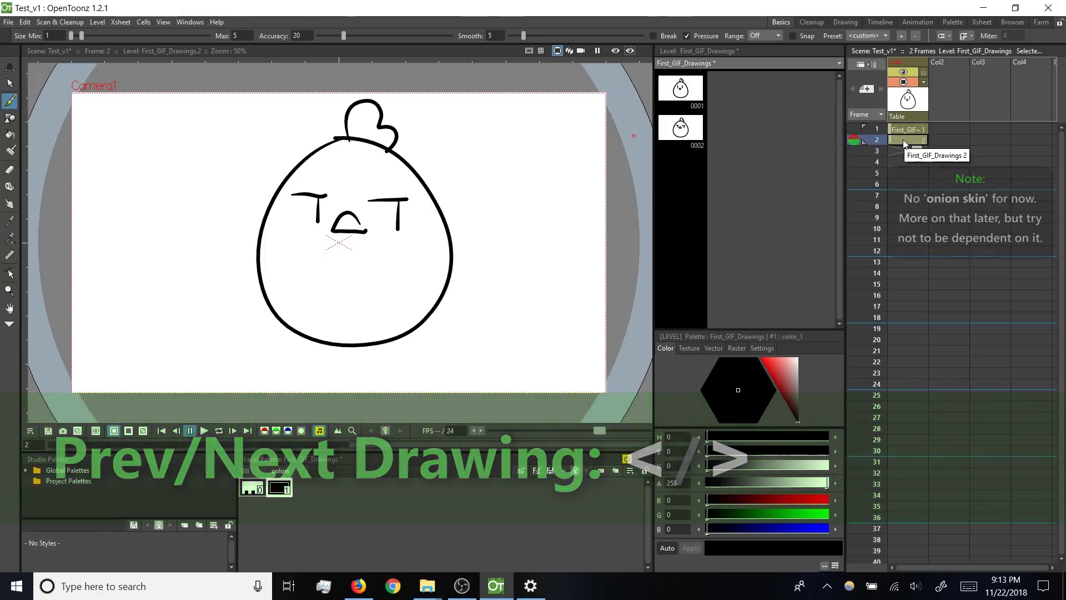
key("comma")
key("period")
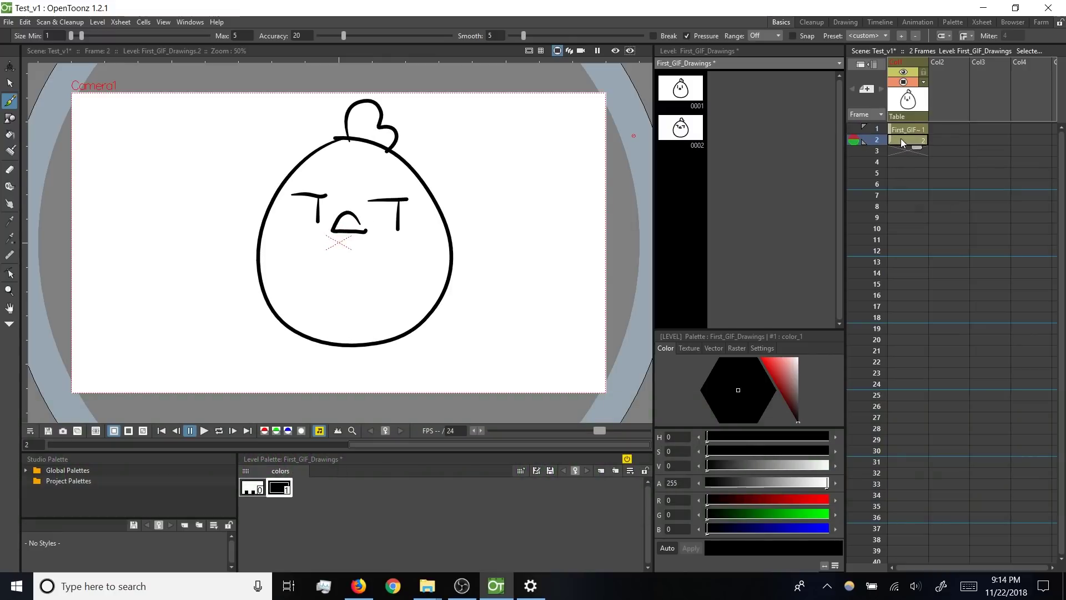
left_click(905, 130)
left_click(904, 139)
Step: Move the second chick drawing from frame 2 to frame 3 in the first column
left_click_drag(910, 141, 909, 152)
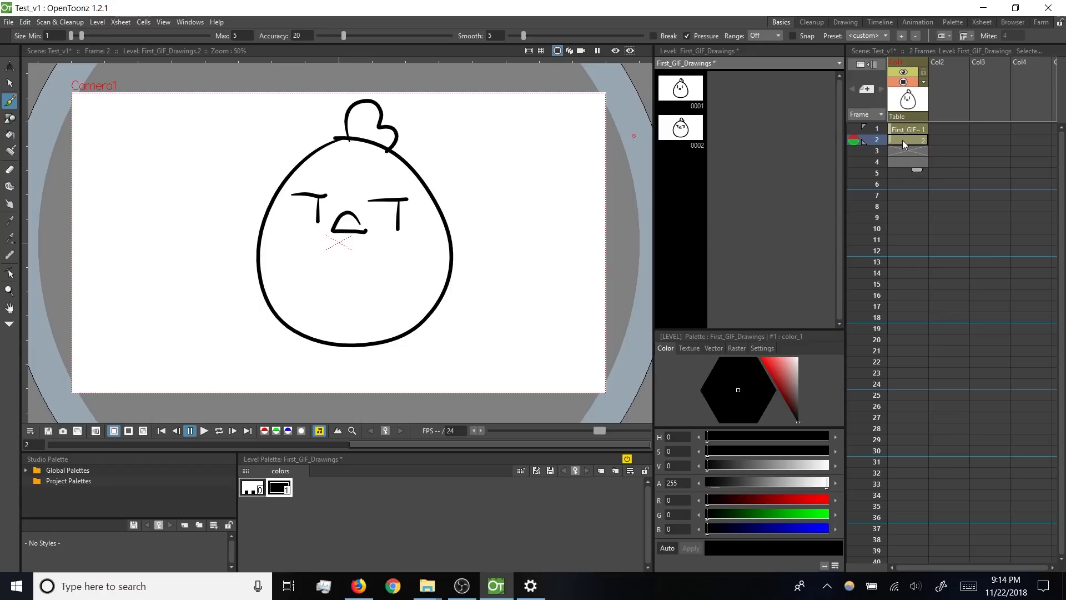
left_click(902, 140)
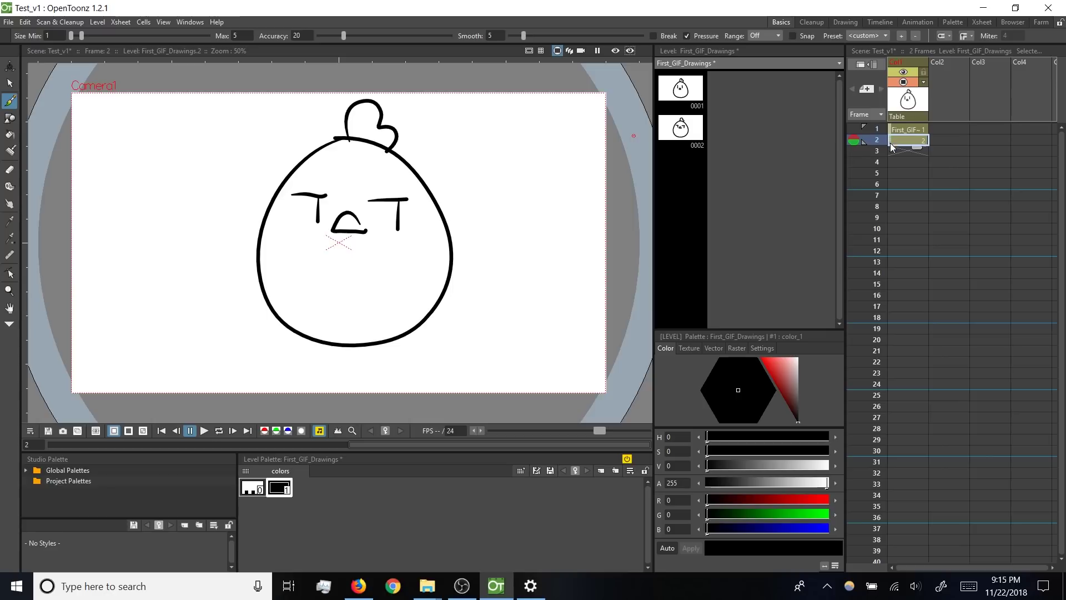
left_click_drag(890, 137, 892, 151)
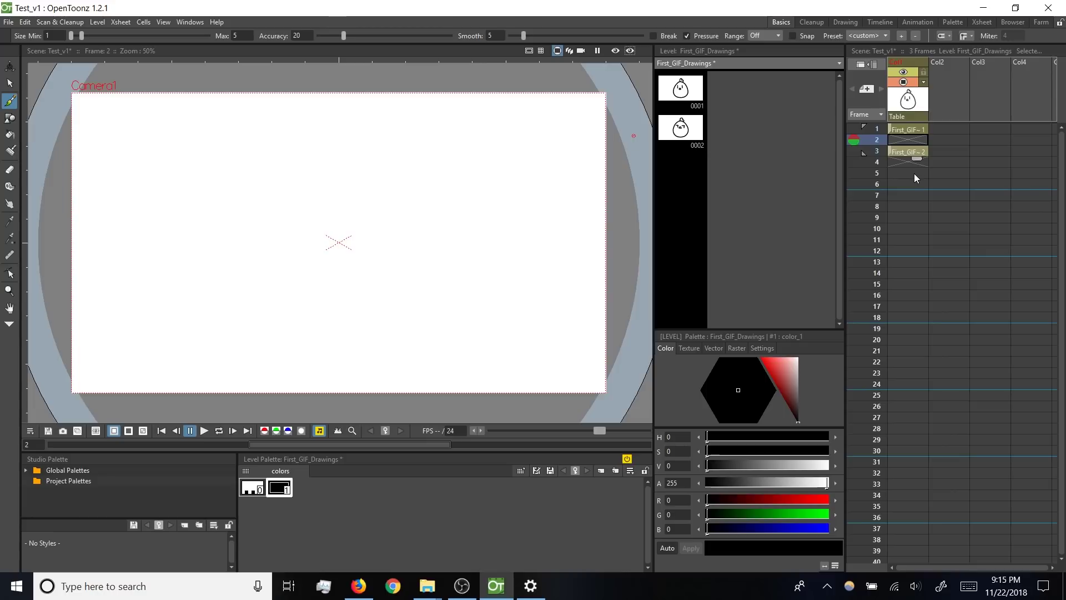
left_click(894, 151)
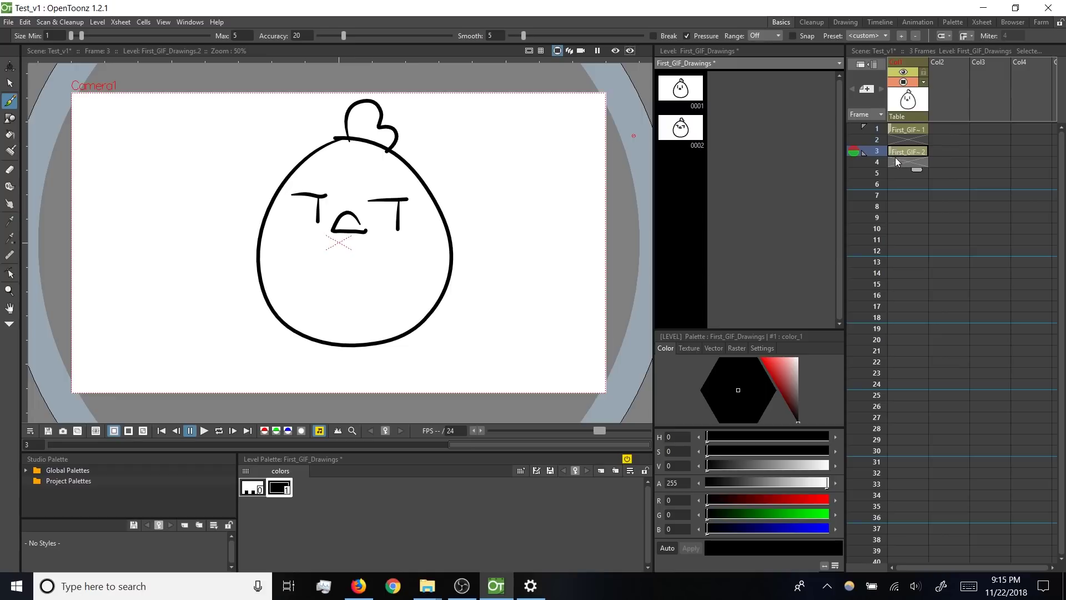
left_click(892, 153)
left_click_drag(892, 150, 893, 163)
key("ctrl+z")
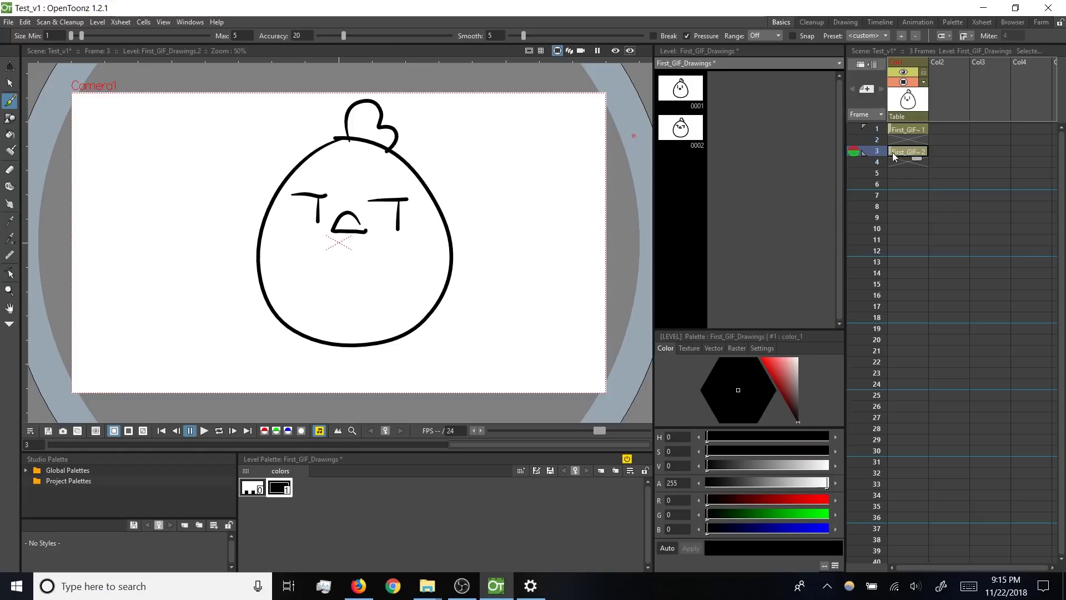
Step: Draw a squashed egg-shaped body outline in the empty frame 2 with the Brush tool
left_click(907, 140)
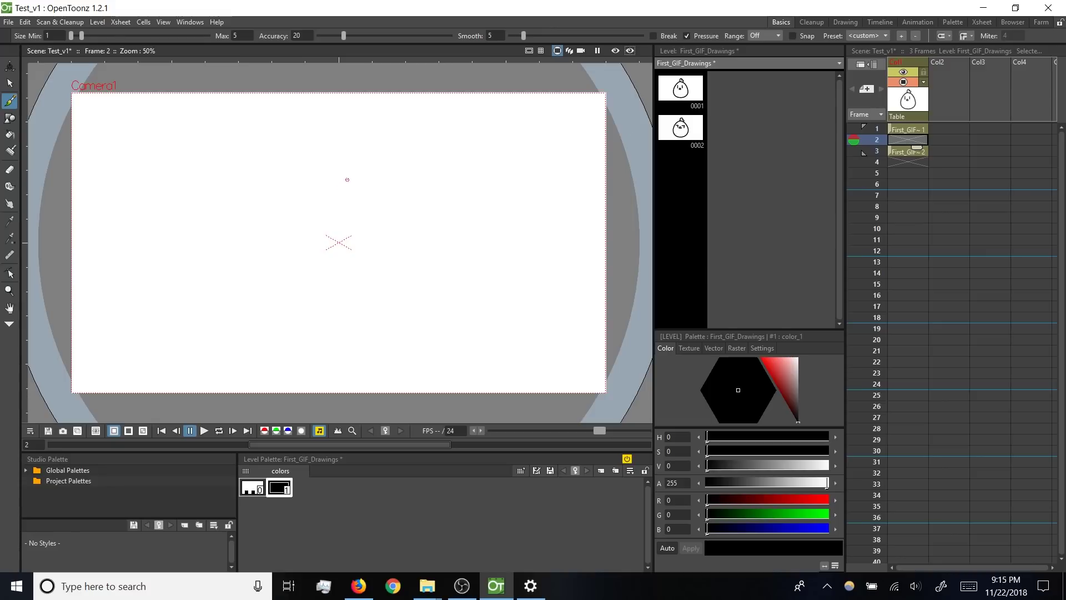
mouse_move(348, 165)
left_mouse_down()
mouse_move(261, 238)
mouse_move(333, 358)
mouse_move(459, 300)
mouse_move(369, 169)
mouse_move(333, 171)
left_mouse_up()
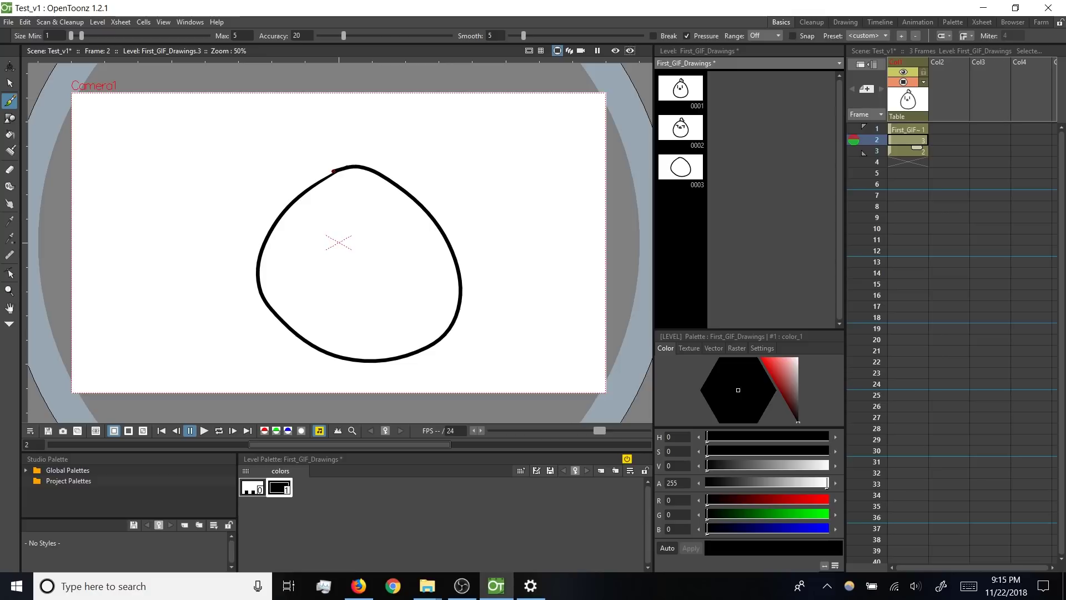
key("ctrl+z")
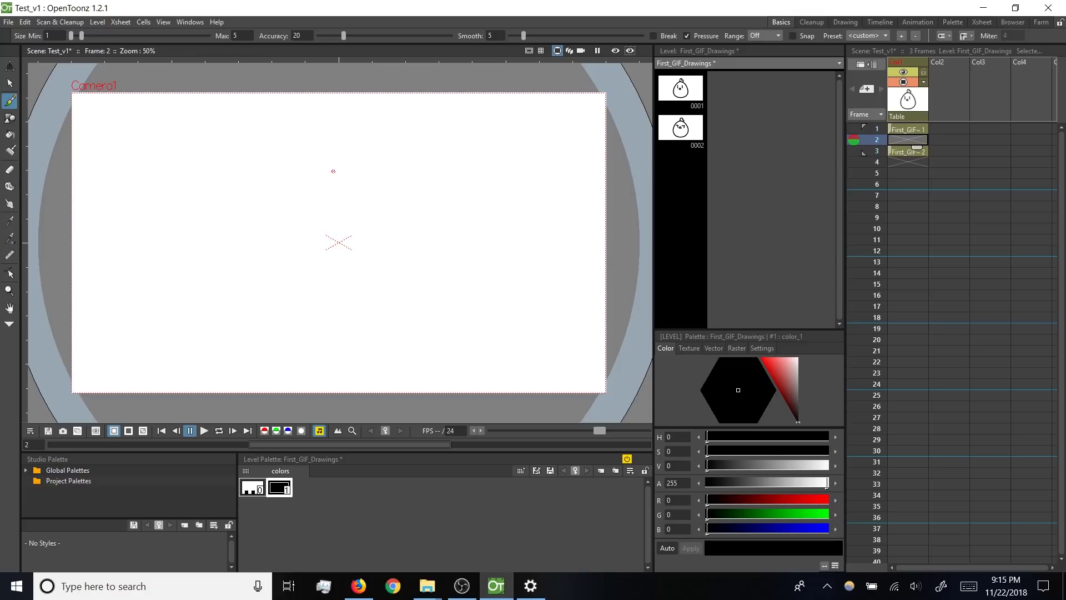
mouse_move(360, 157)
left_mouse_down()
mouse_move(257, 300)
mouse_move(393, 350)
mouse_move(457, 238)
mouse_move(340, 165)
left_mouse_up()
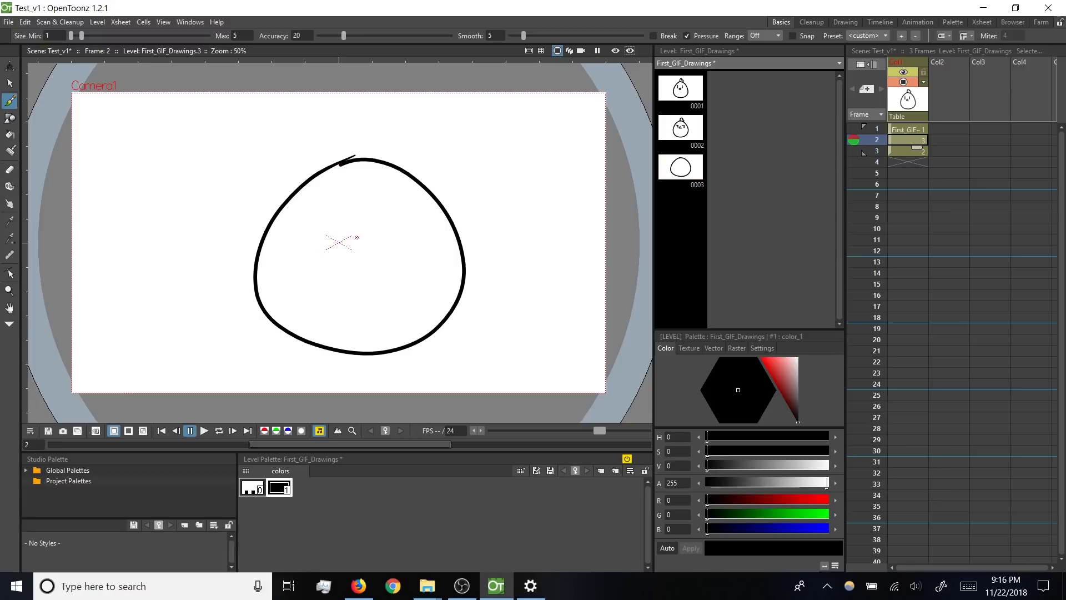
Step: Add a beak, a rounded comb and two slanted closed eyes to the chick in frame 2
mouse_move(358, 232)
left_mouse_down()
mouse_move(340, 239)
mouse_move(371, 240)
left_mouse_up()
mouse_move(354, 157)
left_mouse_down()
mouse_move(351, 113)
mouse_move(375, 140)
mouse_move(382, 133)
mouse_move(388, 161)
left_mouse_up()
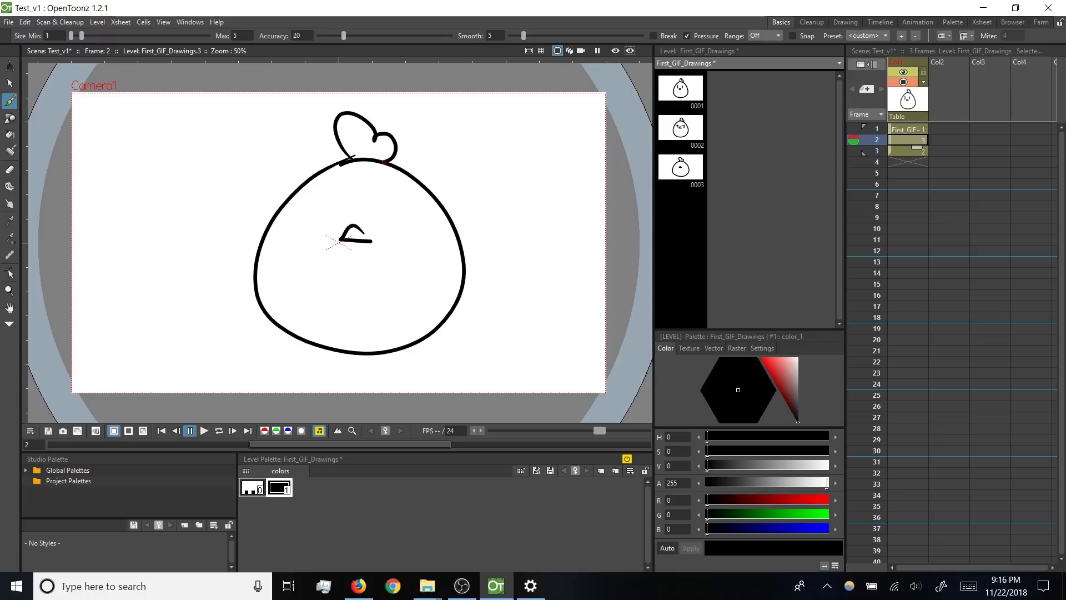
left_click_drag(416, 211, 381, 223)
left_click_drag(307, 212, 330, 221)
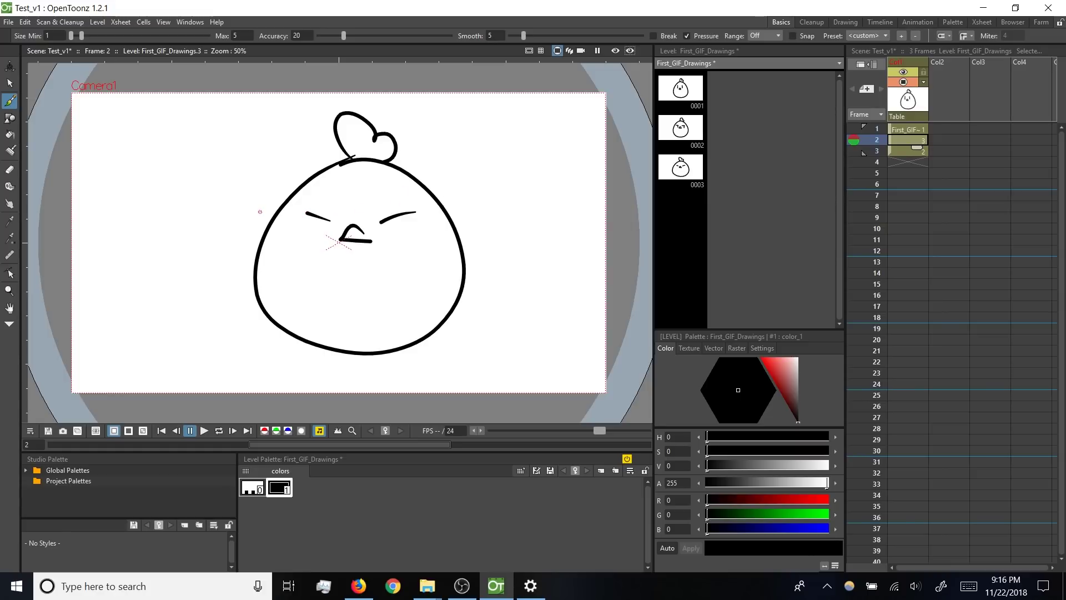
Step: Flip back and forth through frames 1 to 3 to check the chick's motion
key("comma")
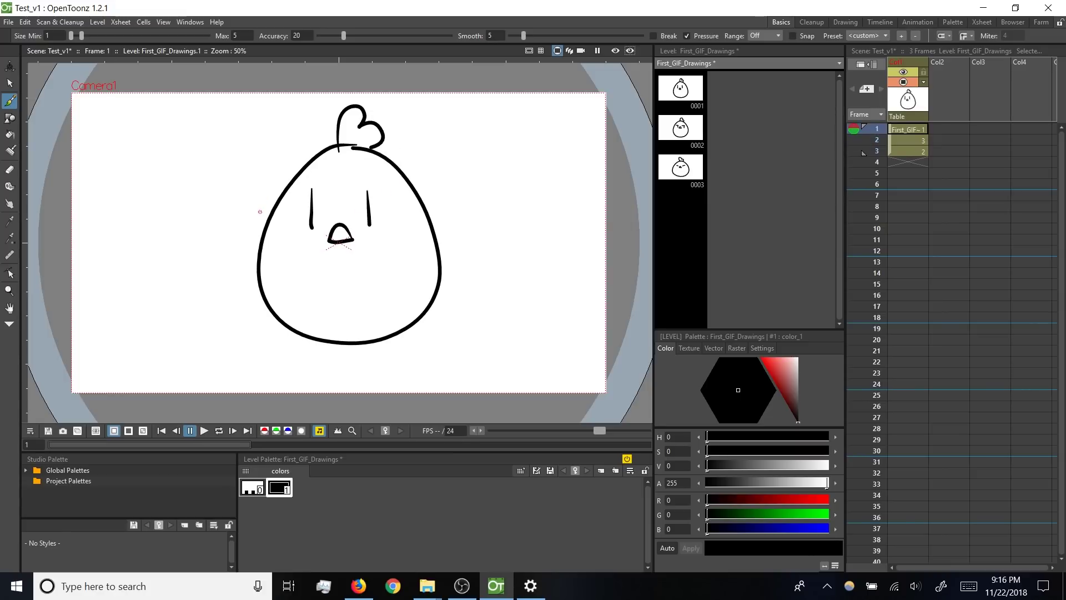
key("period")
key("period")
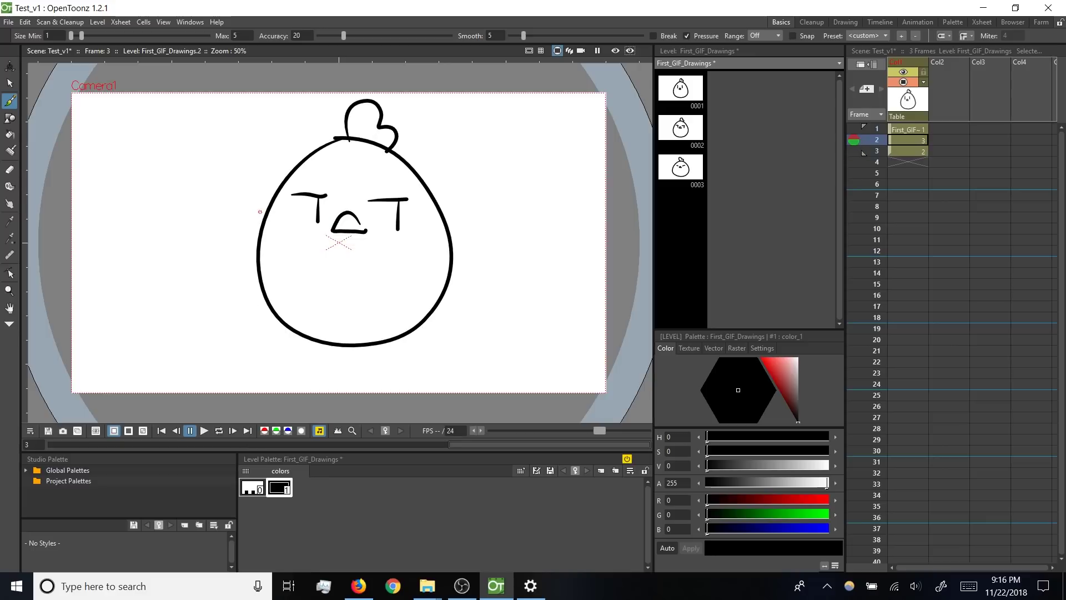
key("comma")
key("comma")
key("period")
key("period")
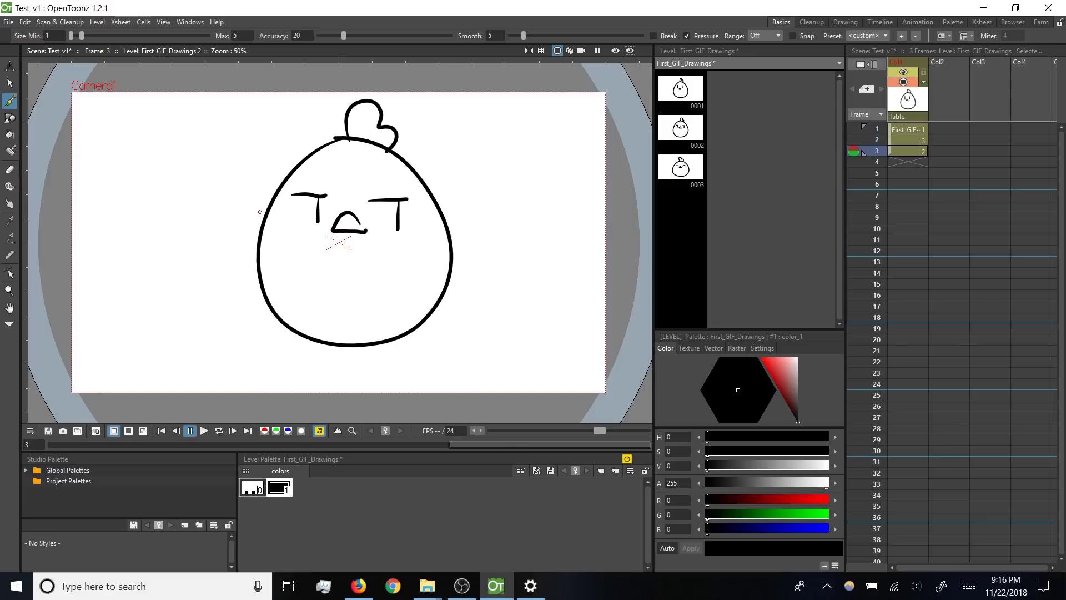
key("comma")
key("comma")
key("period")
key("period")
key("comma")
key("comma")
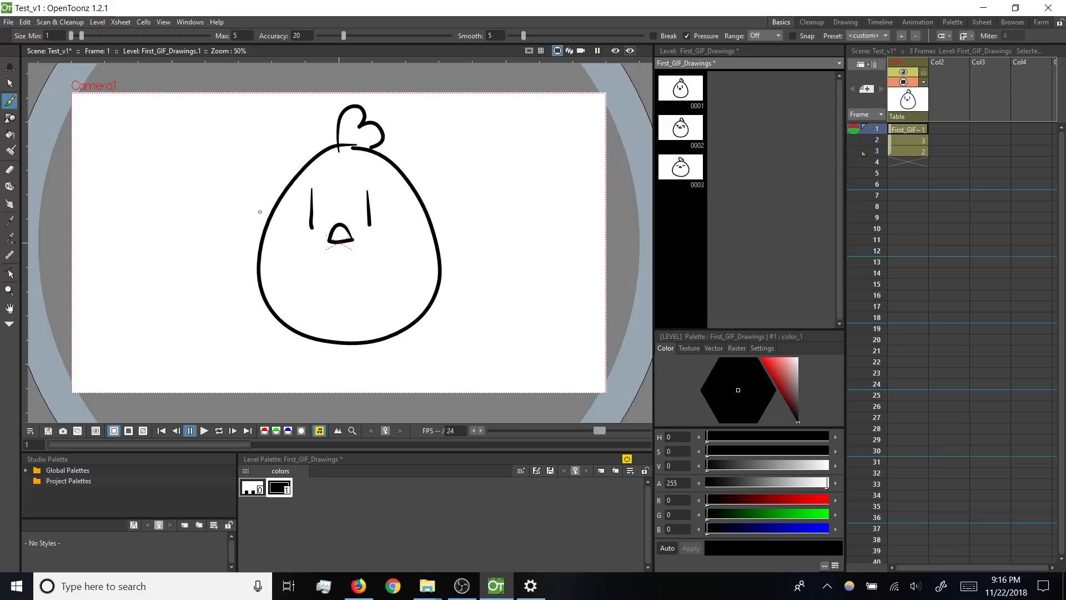
key("period")
key("period")
key("comma")
key("comma")
key("period")
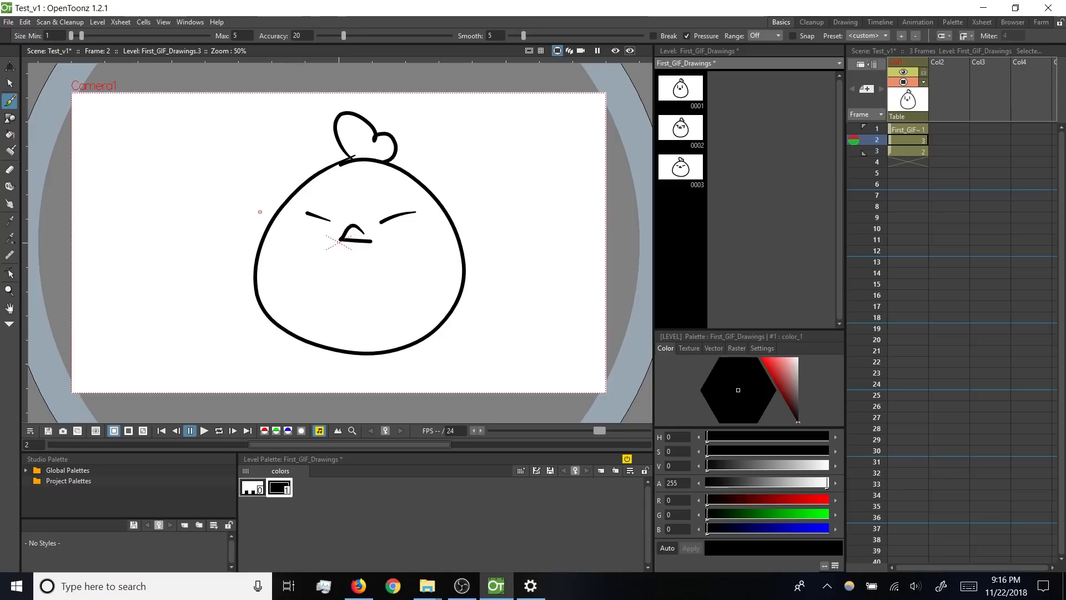
Step: Select the whole chick in frame 2 with the freehand Selection tool and shift it slightly to the left
key("s")
mouse_move(513, 143)
left_mouse_down()
mouse_move(430, 87)
mouse_move(225, 382)
mouse_move(539, 192)
mouse_move(517, 145)
left_mouse_up()
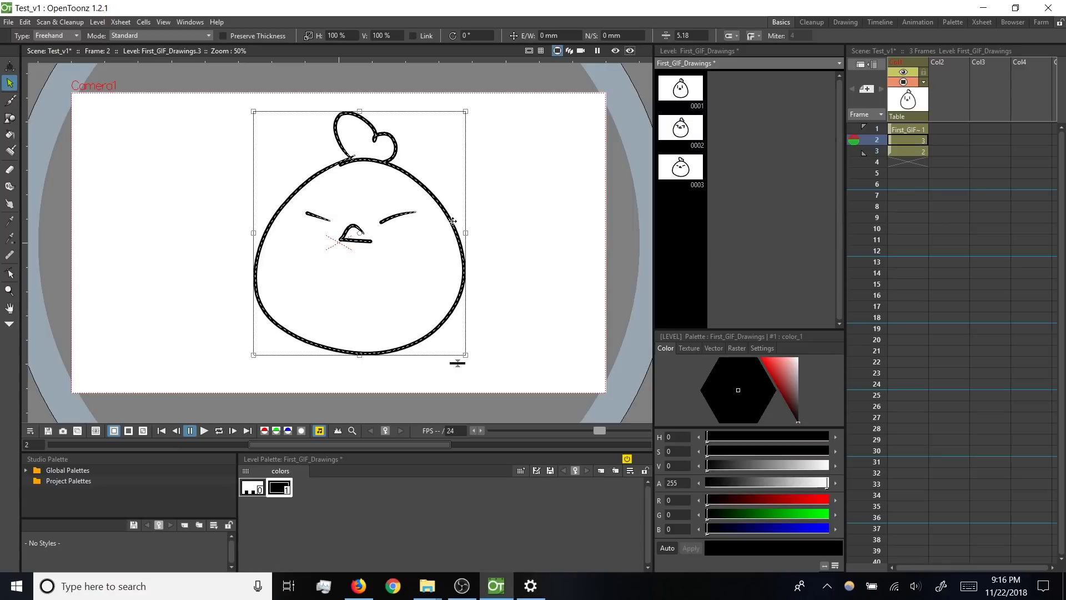
left_click_drag(454, 225, 444, 229)
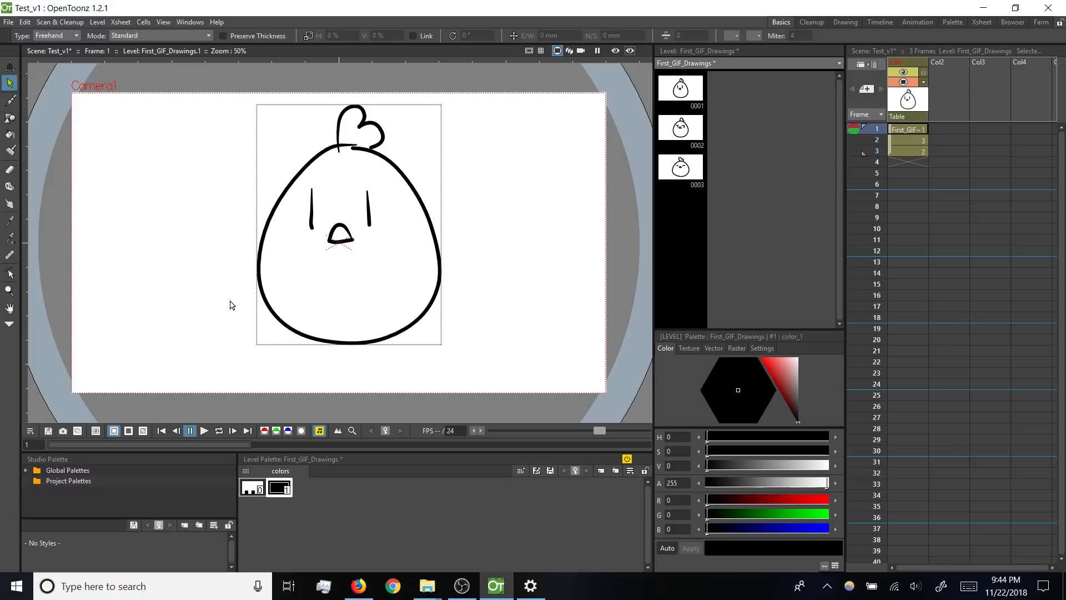
Step: Move the whole chick slightly down in frames 1, 2 and 3 with the Selection tool
mouse_move(232, 356)
left_mouse_down()
mouse_move(253, 364)
mouse_move(436, 326)
mouse_move(520, 162)
mouse_move(387, 71)
mouse_move(224, 253)
mouse_move(241, 374)
mouse_move(264, 372)
left_mouse_up()
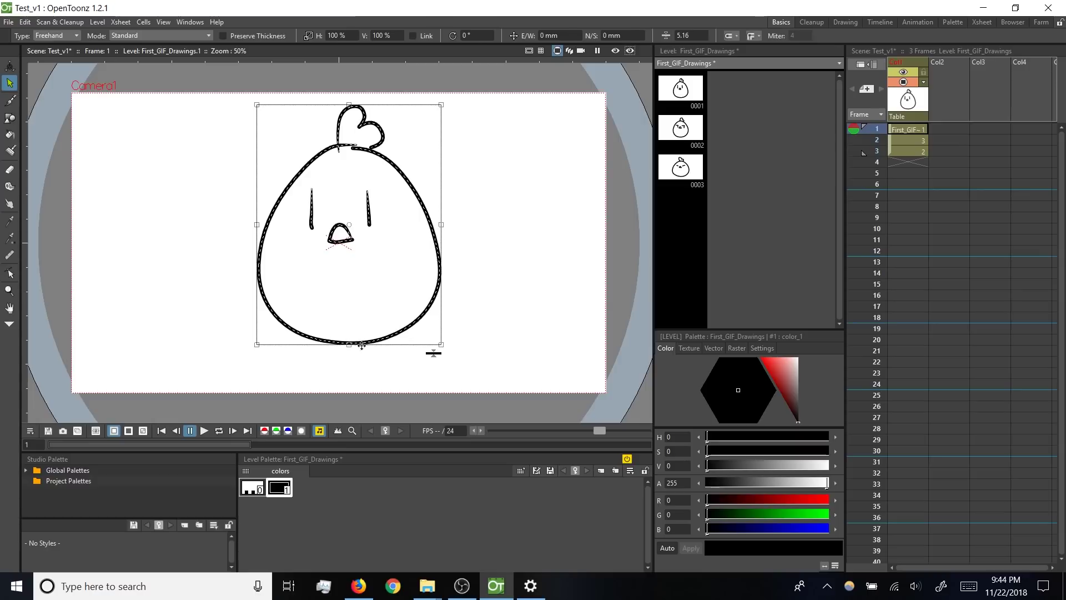
left_click_drag(361, 342, 368, 361)
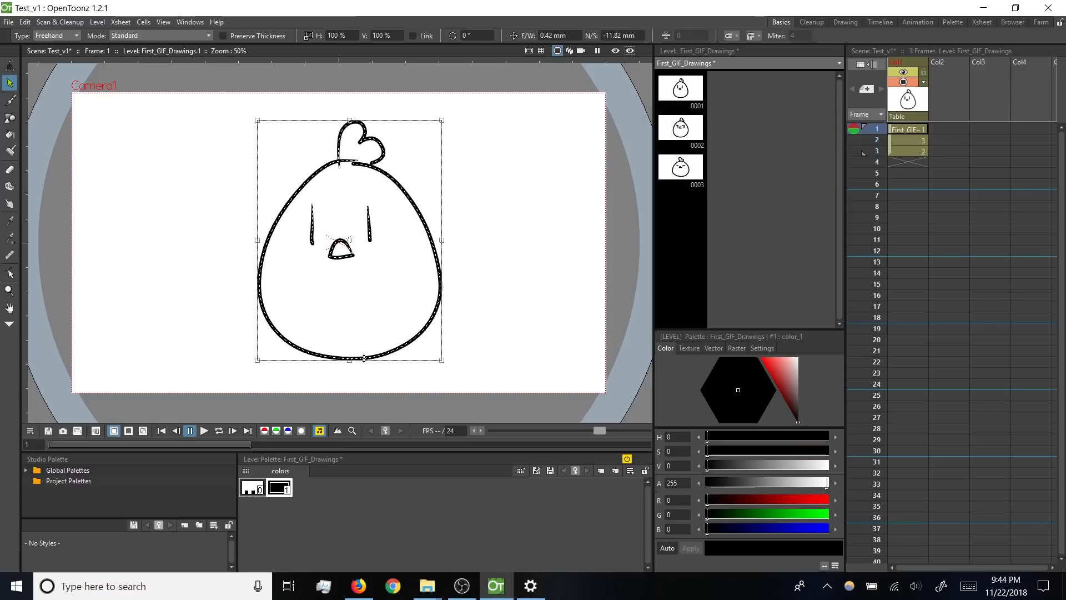
key("period")
mouse_move(377, 371)
left_mouse_down()
mouse_move(269, 129)
mouse_move(245, 386)
mouse_move(371, 362)
left_mouse_up()
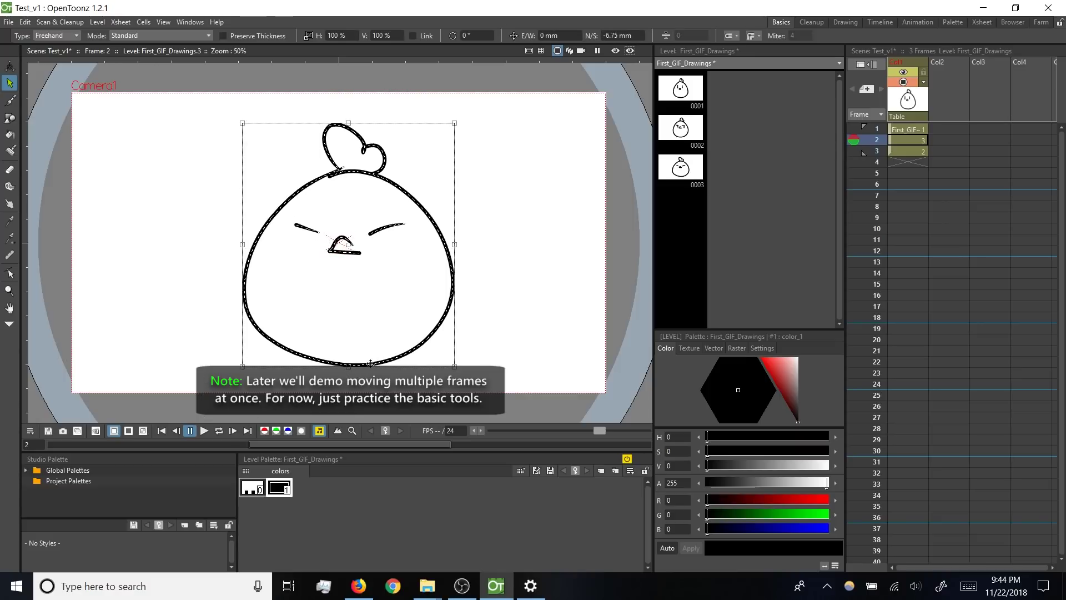
key("period")
mouse_move(354, 367)
left_mouse_down()
mouse_move(395, 356)
mouse_move(385, 67)
mouse_move(215, 280)
mouse_move(332, 349)
mouse_move(360, 355)
left_mouse_up()
Step: Flip repeatedly through frames 1 to 3 to check the repositioned drawings
key("comma")
key("comma")
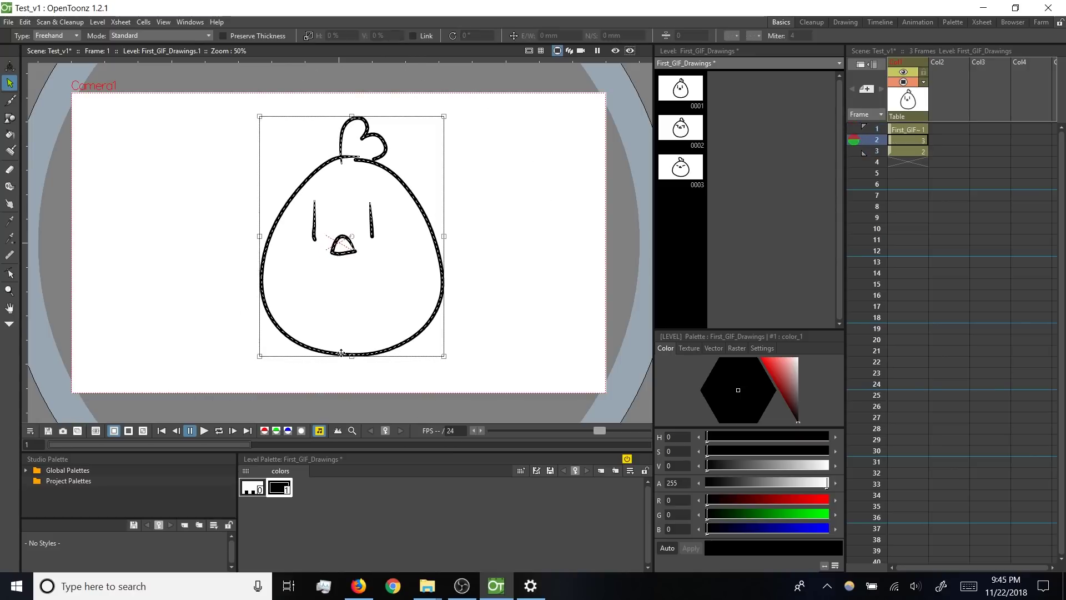
key("period")
key("period")
key("comma")
key("comma")
key("period")
key("period")
key("comma")
key("comma")
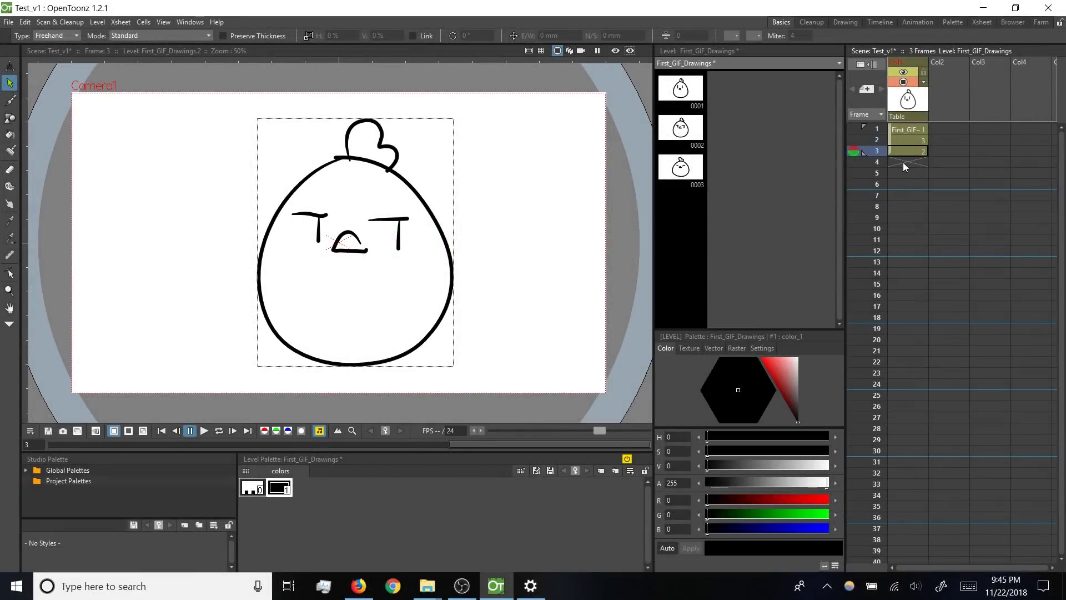
Step: Draw a sad face with two long vertical eyes and a down-curved mouth in empty frame 8 with the Brush tool
left_click(903, 162)
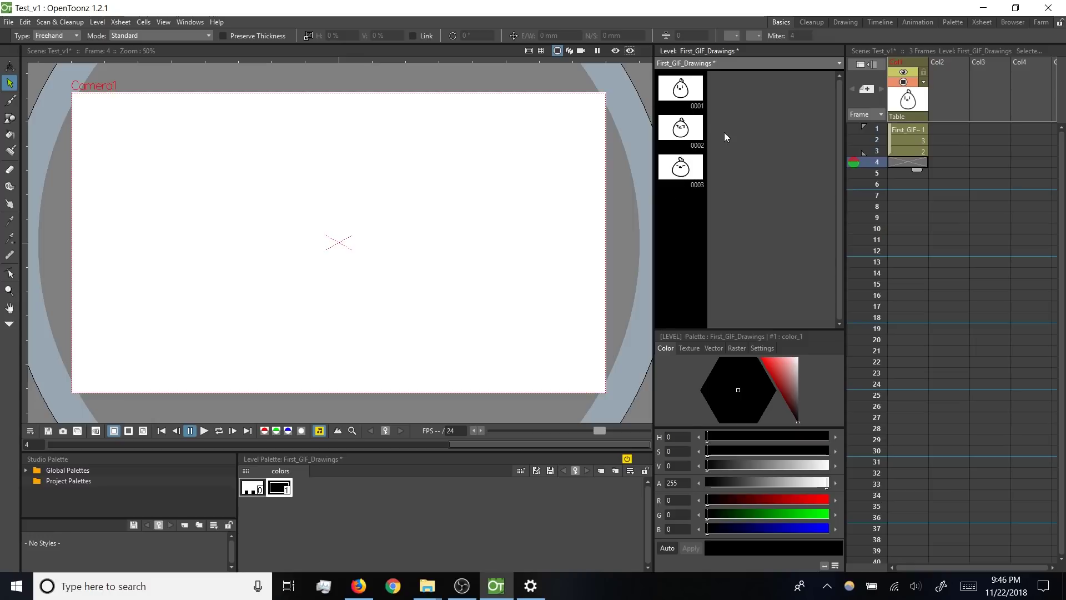
left_click(914, 228)
left_click(990, 295)
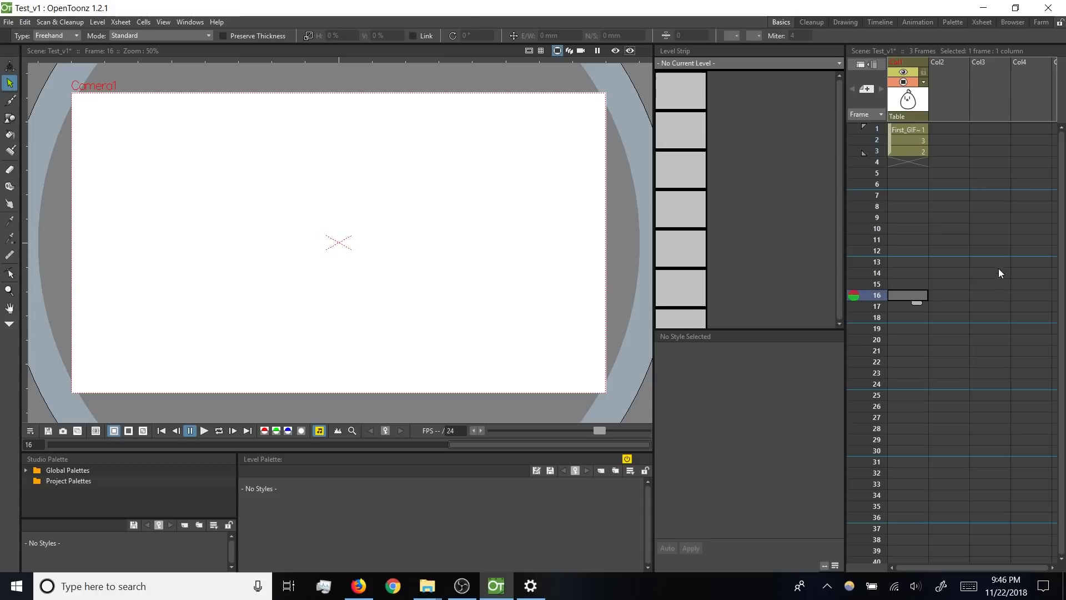
left_click(990, 272)
left_click(911, 218)
left_click(911, 206)
key("b")
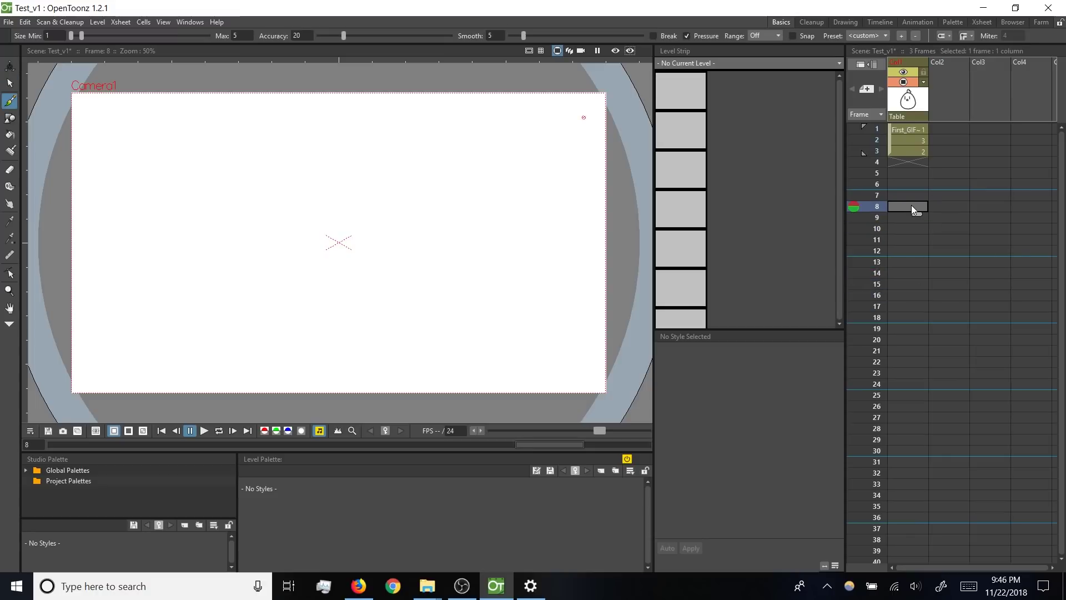
left_click_drag(281, 148, 279, 233)
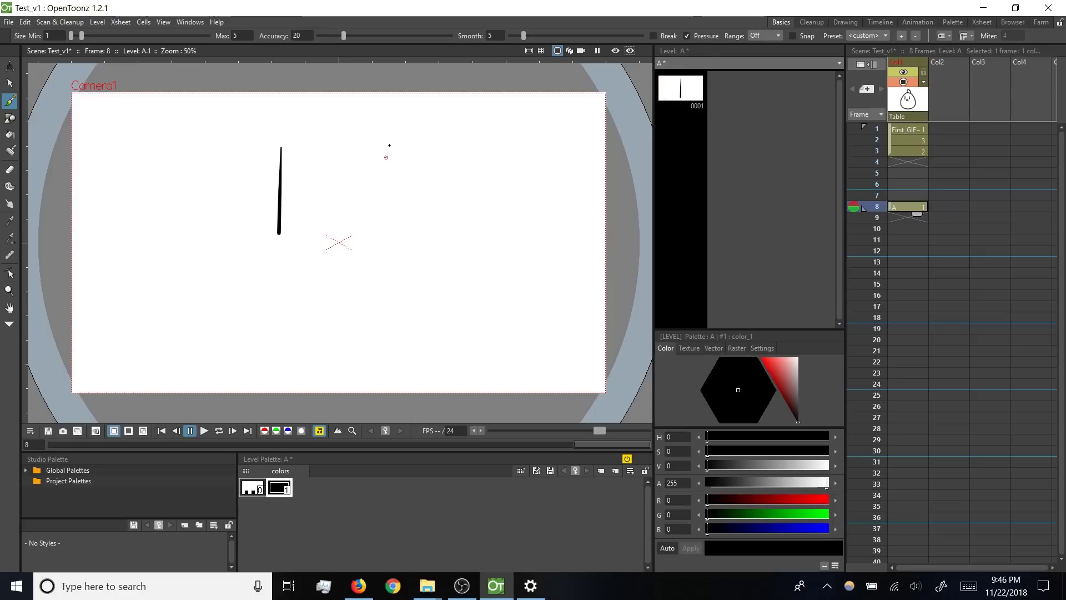
left_click_drag(390, 145, 400, 233)
left_click_drag(258, 327, 312, 279)
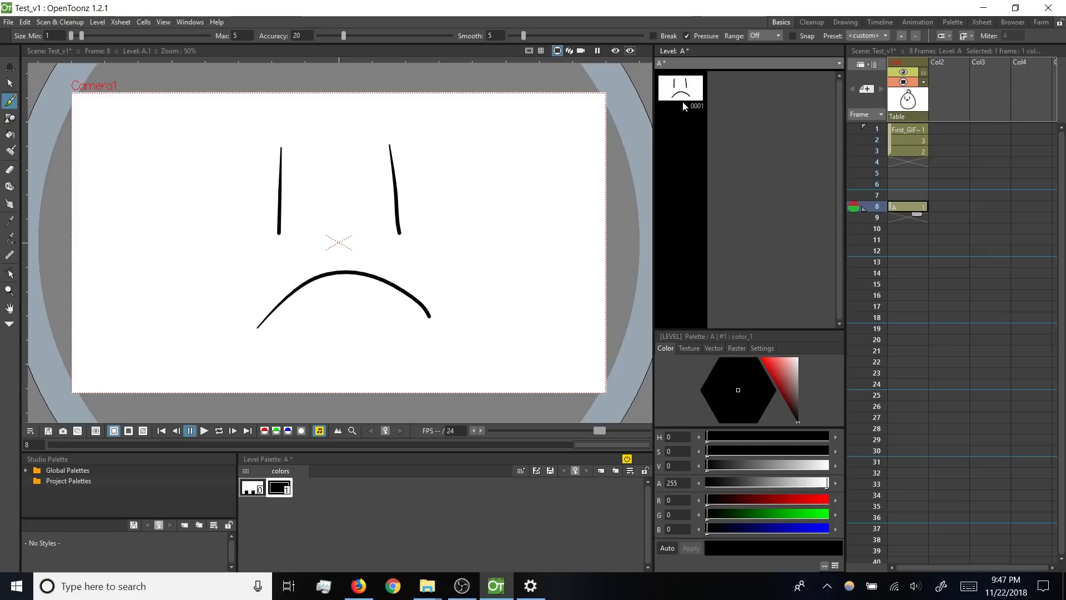
Step: Switch between the chick frames, frame 8 and the empty frame 4 to compare which level each belongs to
left_click(906, 148)
left_click(905, 139)
left_click(905, 129)
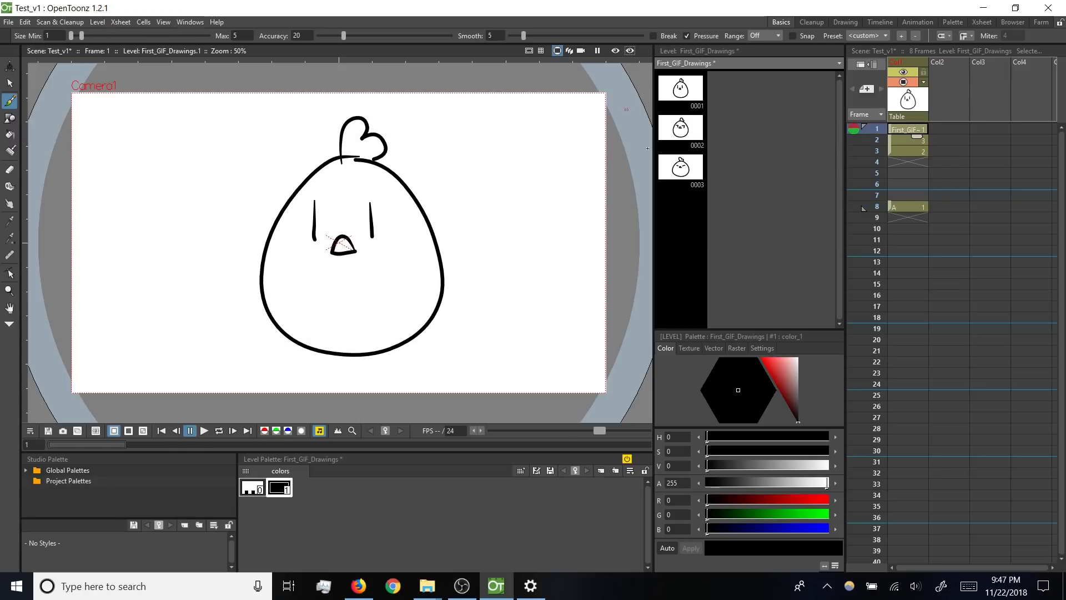
left_click(904, 207)
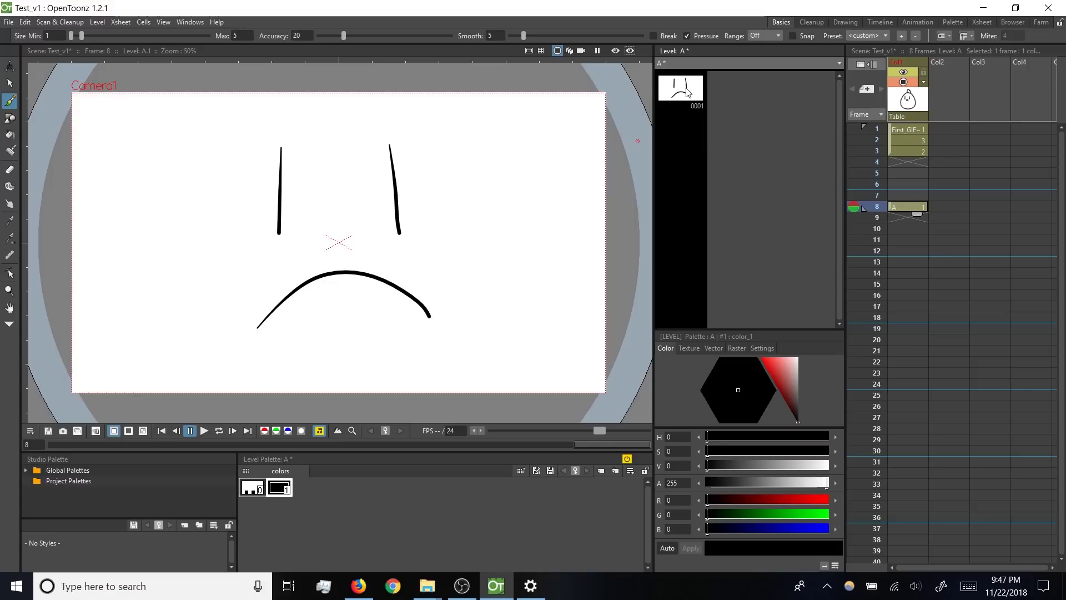
left_click(892, 150)
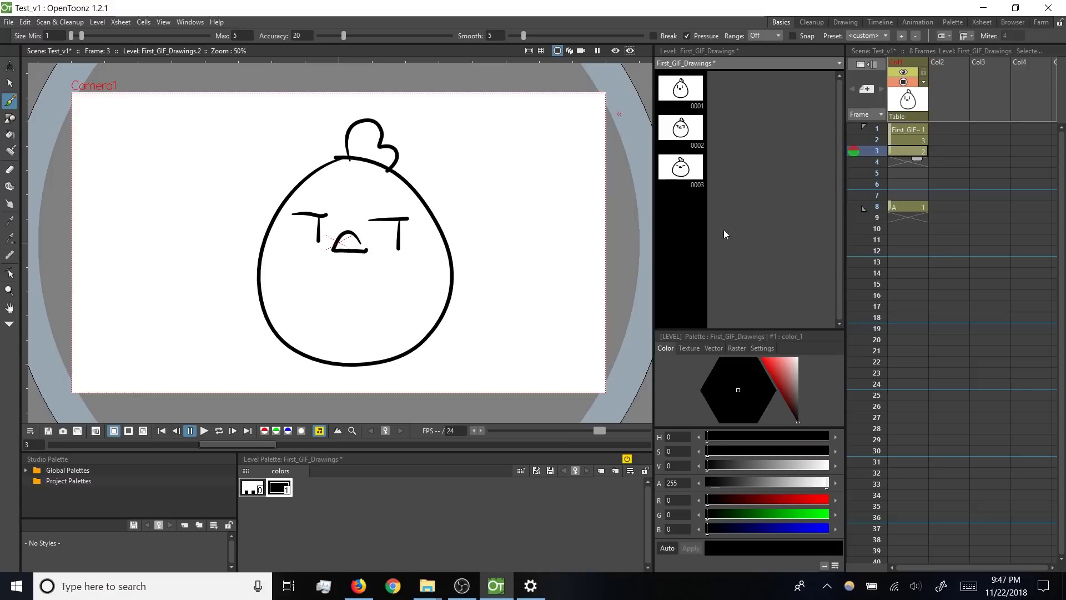
left_click(910, 163)
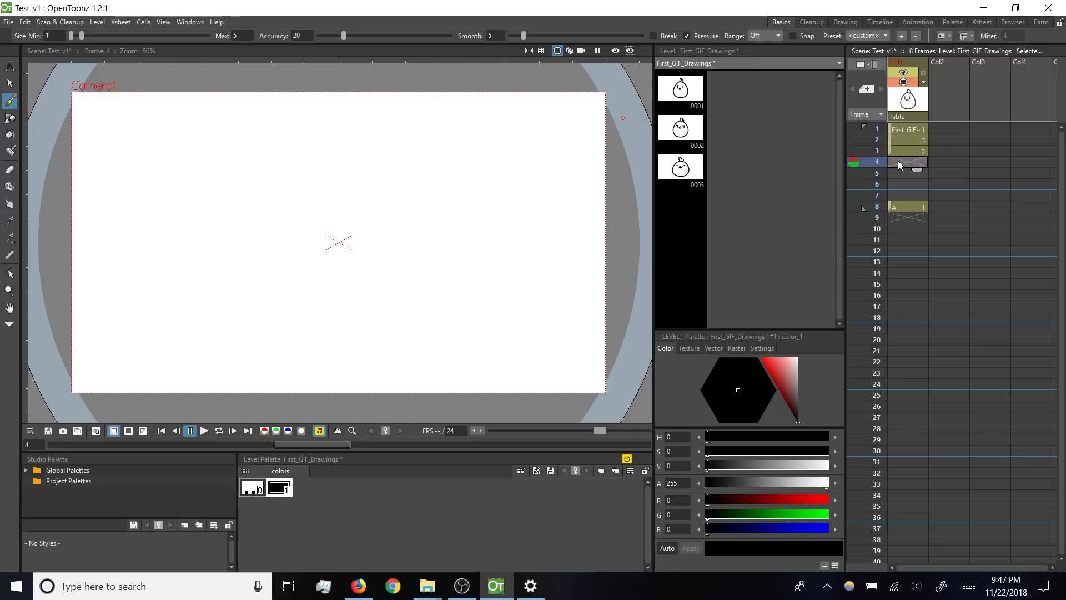
left_click(903, 207)
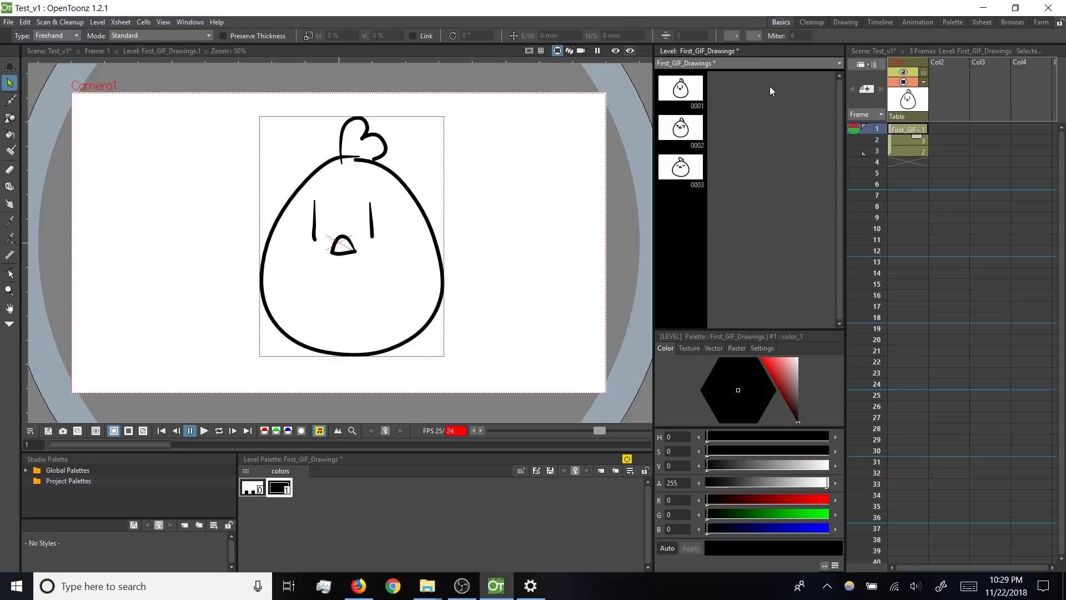
left_click(908, 141)
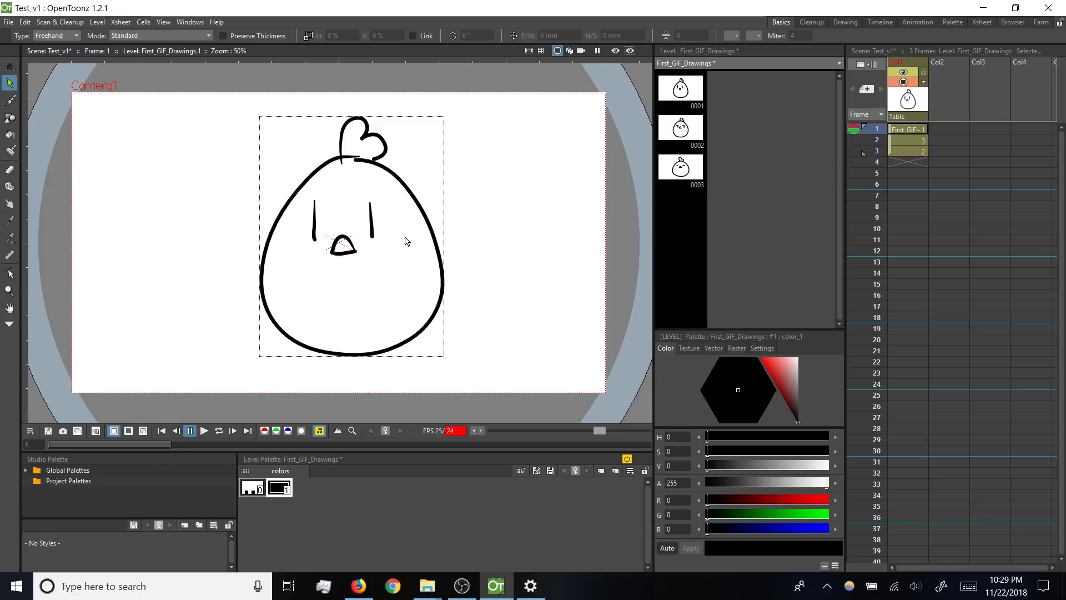
type("3")
key("Return")
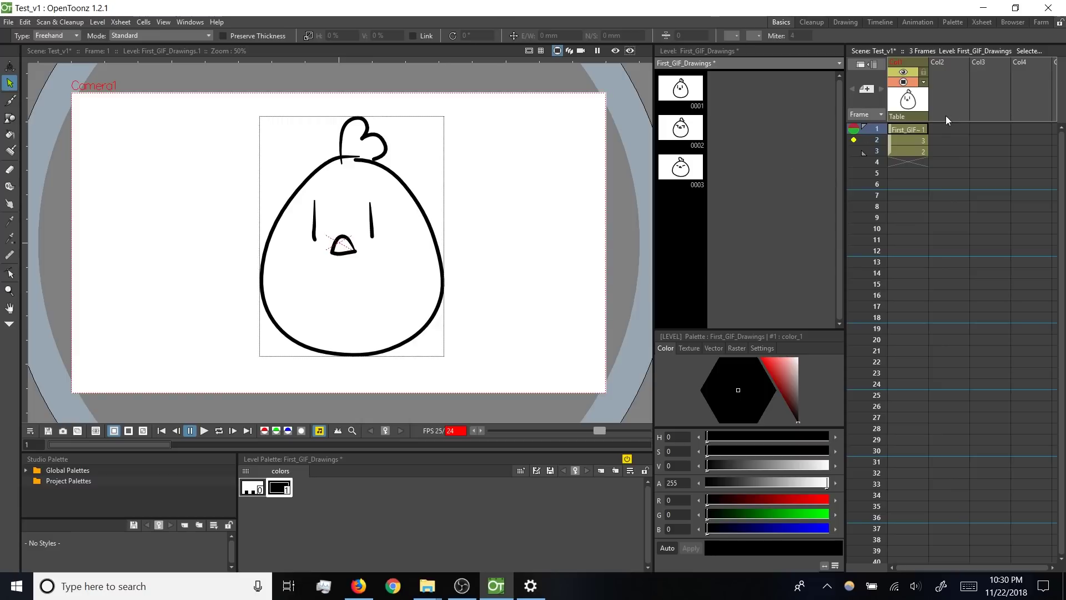
Step: Autorenumber the cells of frames 1 to 3 so the level's drawings follow the order in the Xsheet
left_click(908, 152)
left_click(903, 131)
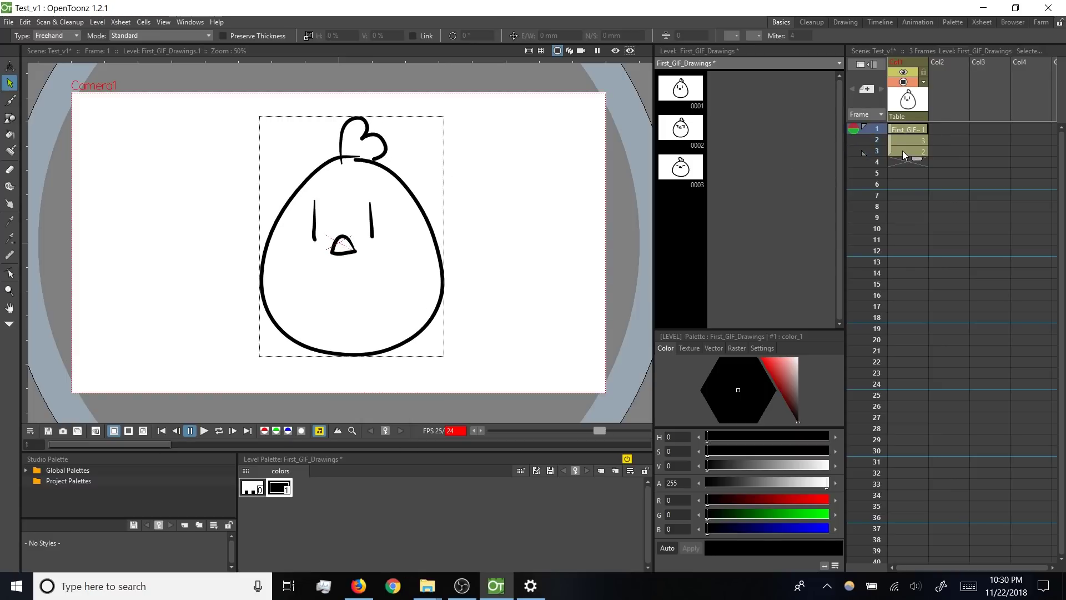
right_click(901, 136)
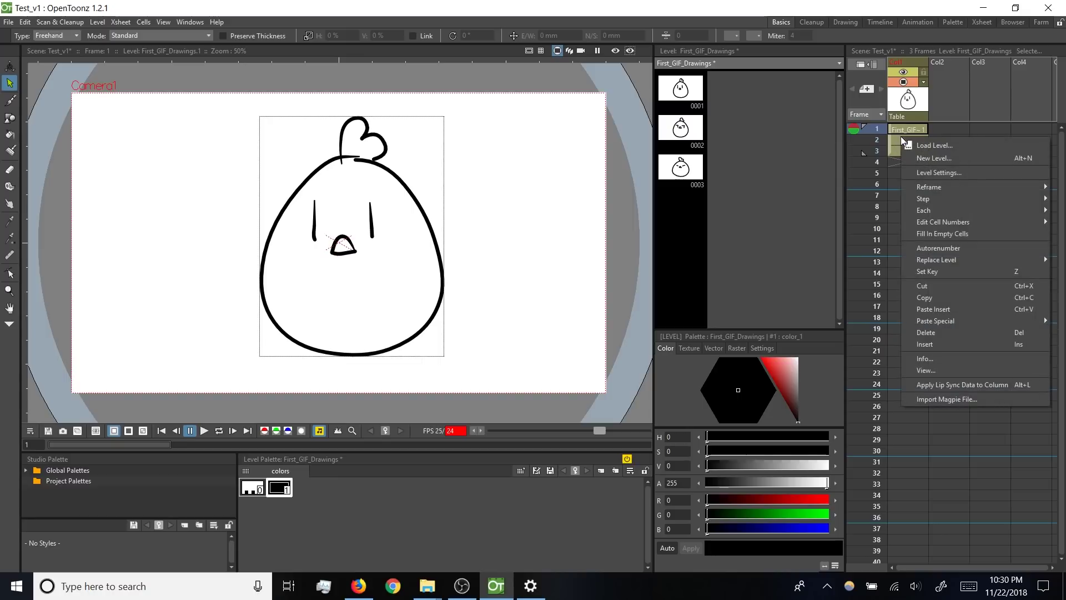
left_click(926, 248)
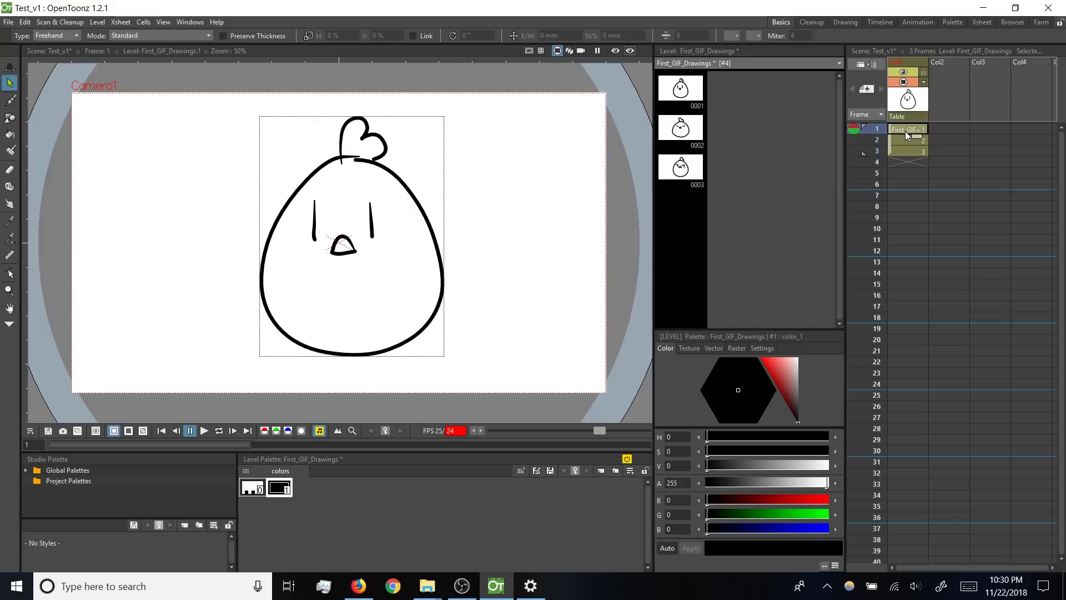
Step: Play back the three-frame animation and check the drawings in frames 2 and 3
key("p")
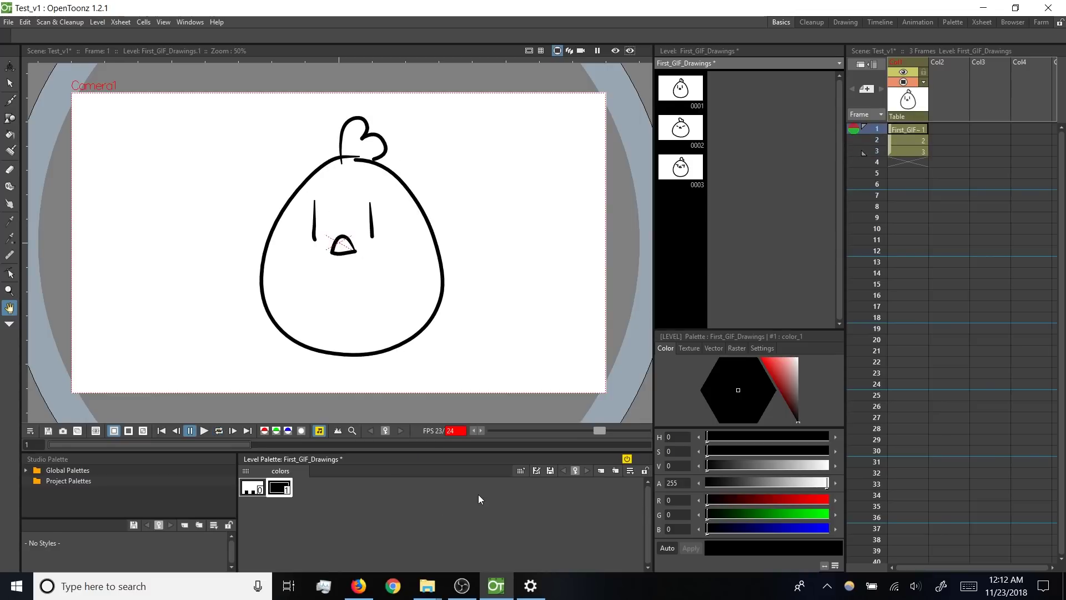
left_click(904, 140)
left_click(906, 150)
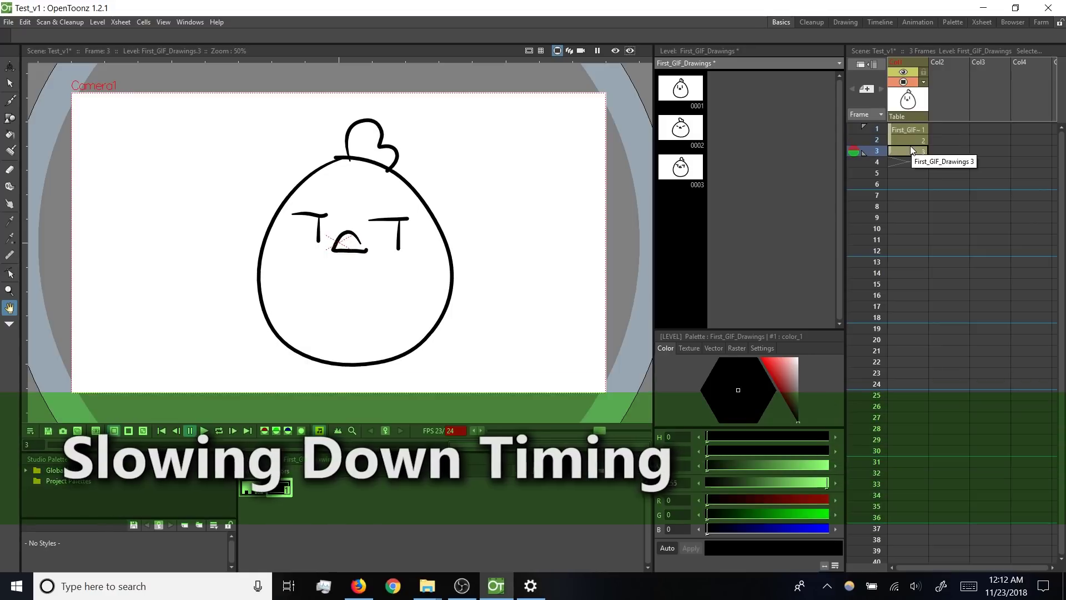
Step: Extend drawing 1 in the Xsheet so that it holds from frame 1 through frame 6
left_click(899, 129)
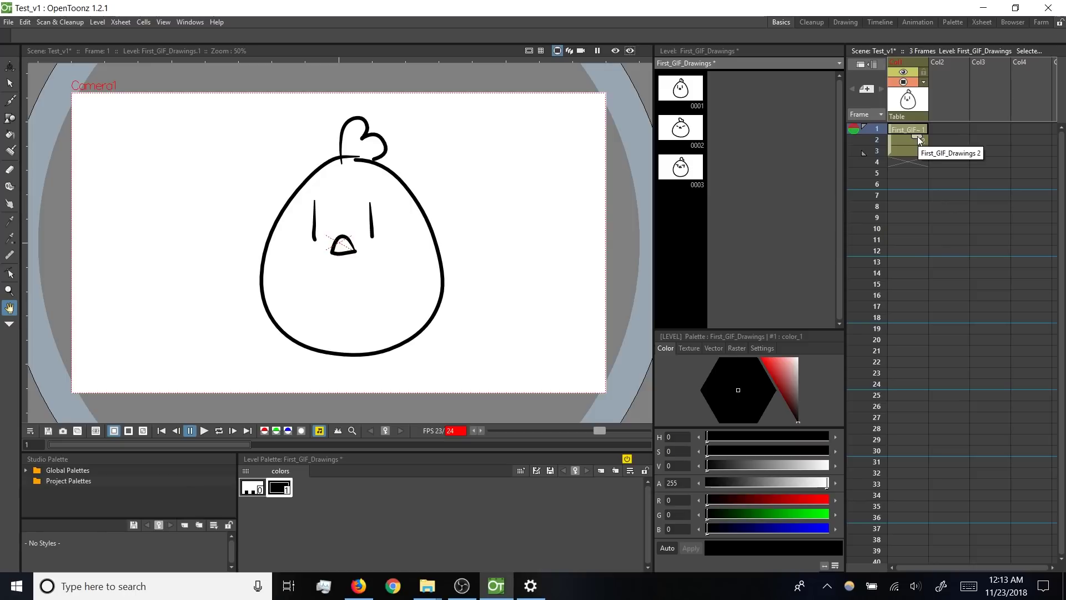
left_click_drag(918, 136, 913, 197)
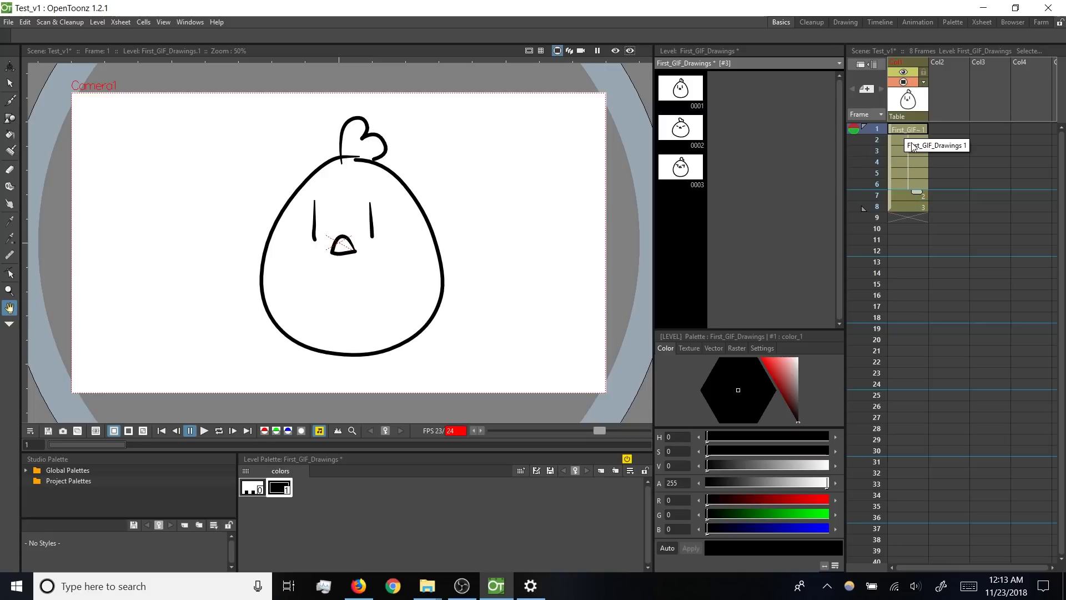
left_click(942, 164)
left_click(907, 136)
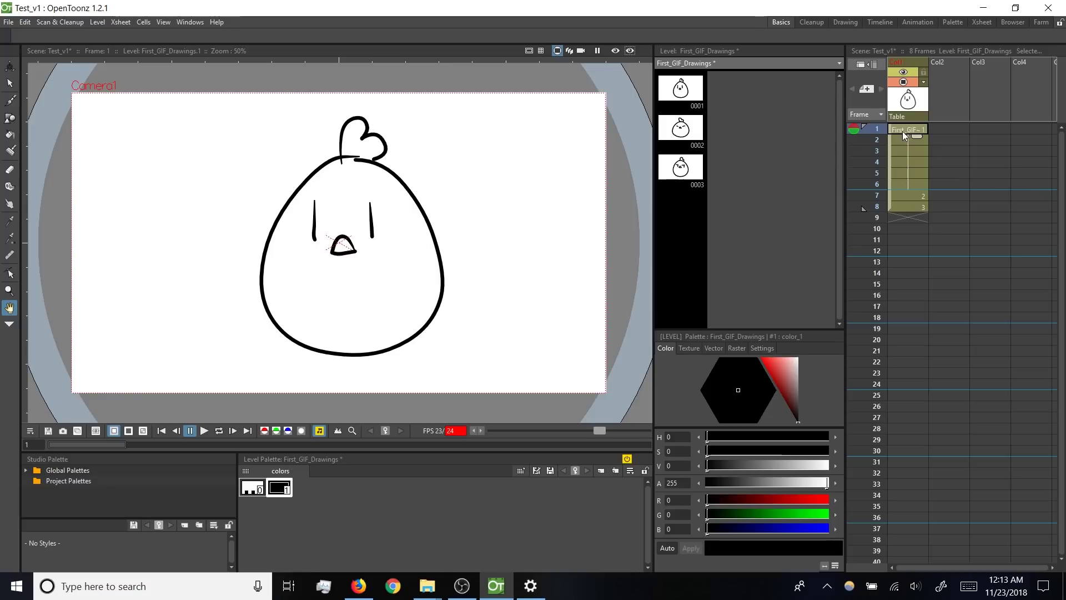
left_click(920, 185)
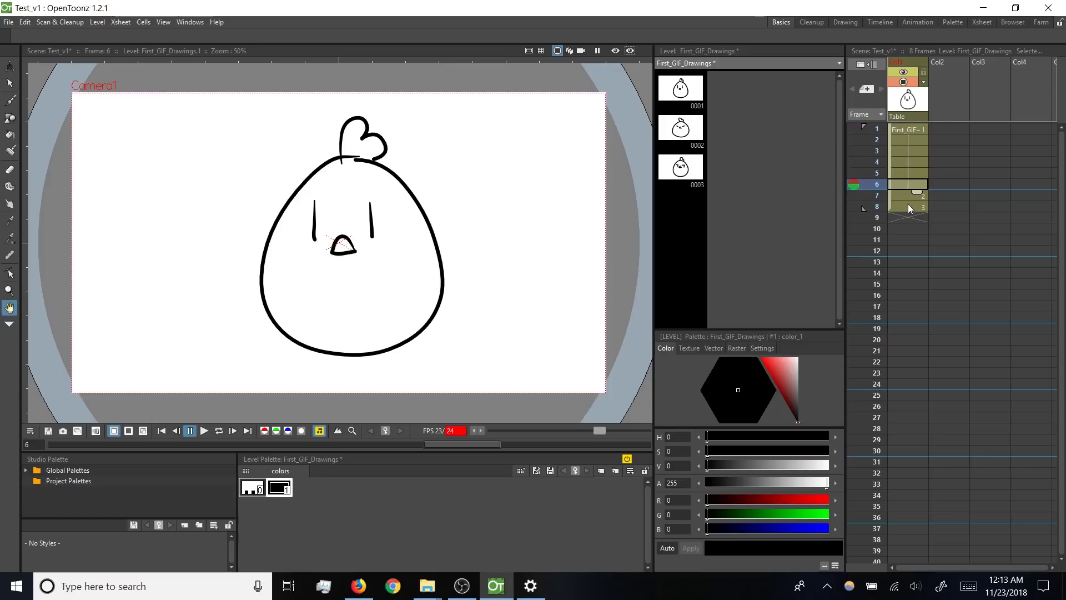
Step: Extend drawing 2 to hold from frame 7 through 12 and drawing 3 from frame 13 through 18
left_click(906, 191)
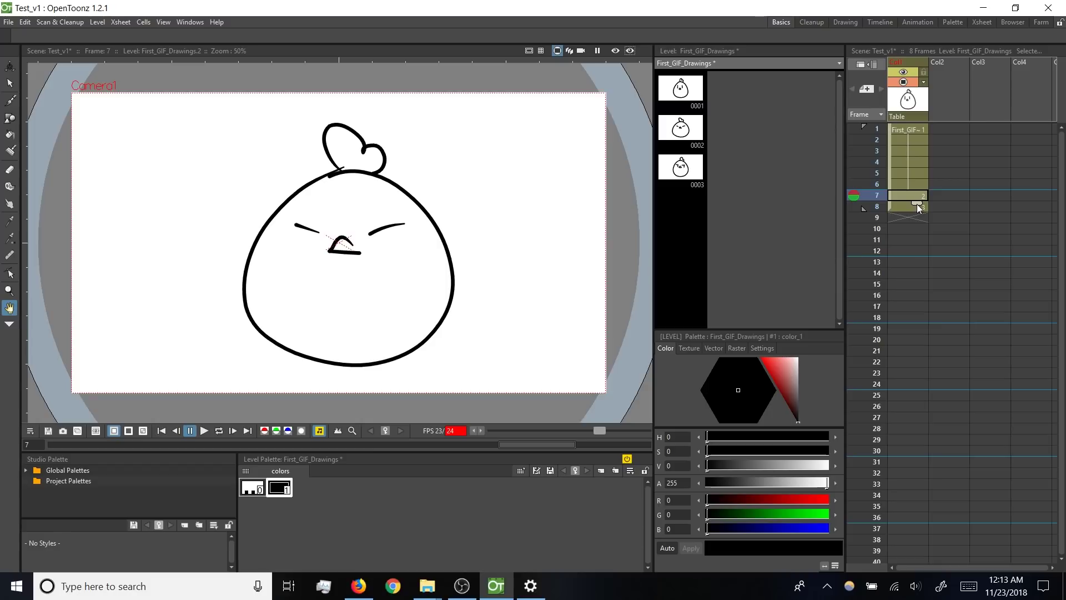
left_click_drag(917, 203, 925, 257)
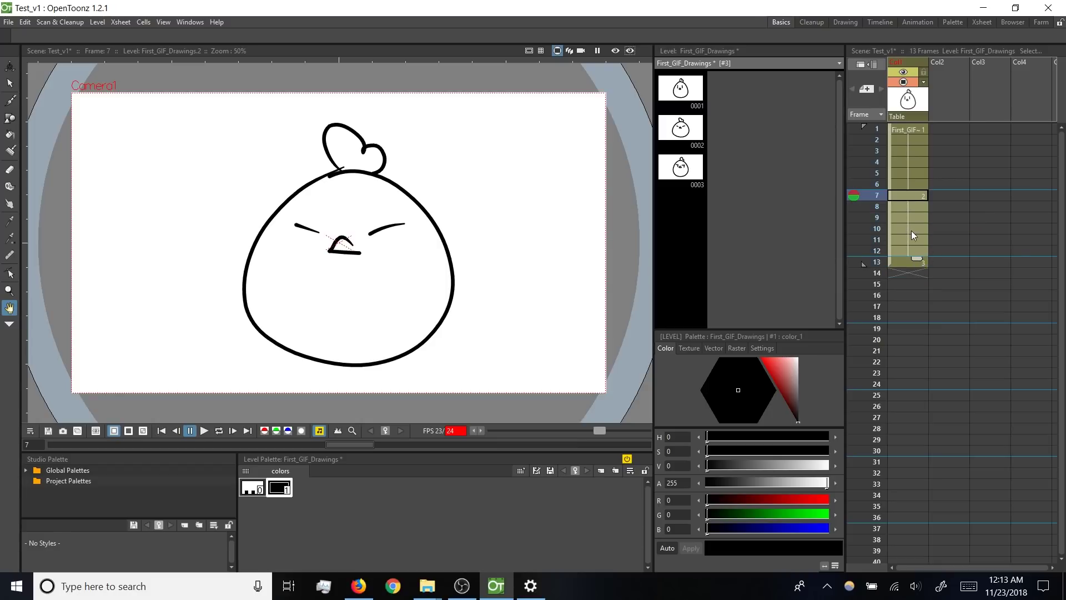
left_click(905, 264)
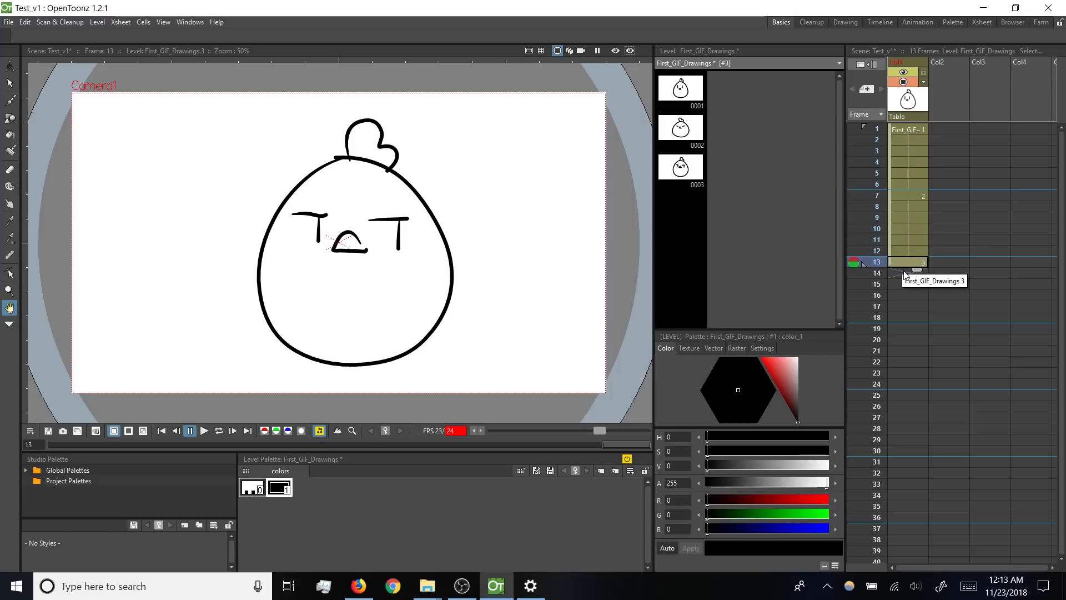
left_click_drag(918, 270, 916, 328)
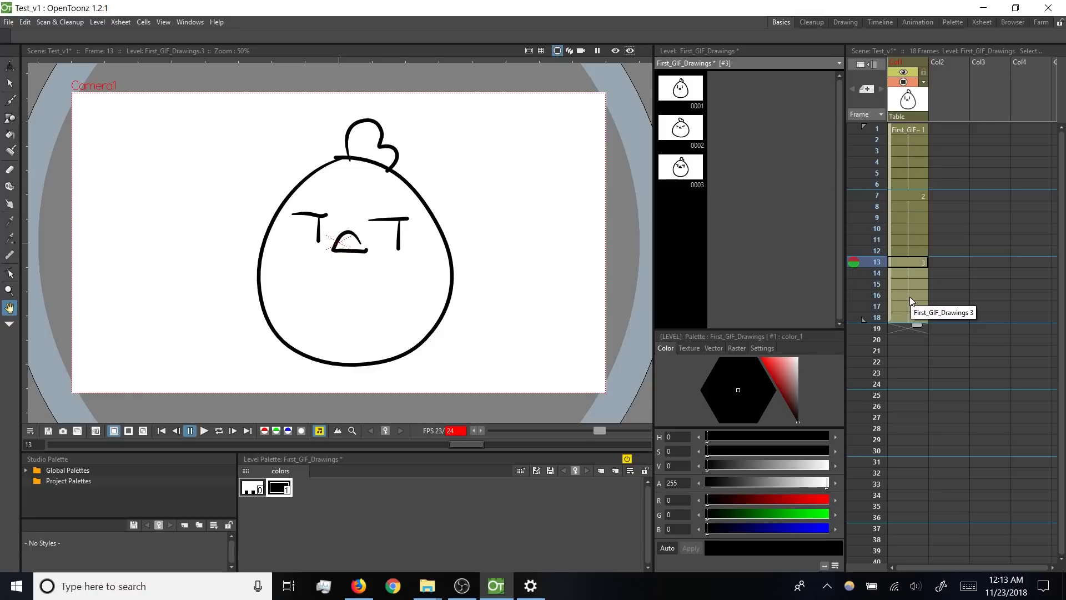
Step: Play the 18-frame animation in a loop to check the slower timing
key("l")
key("p")
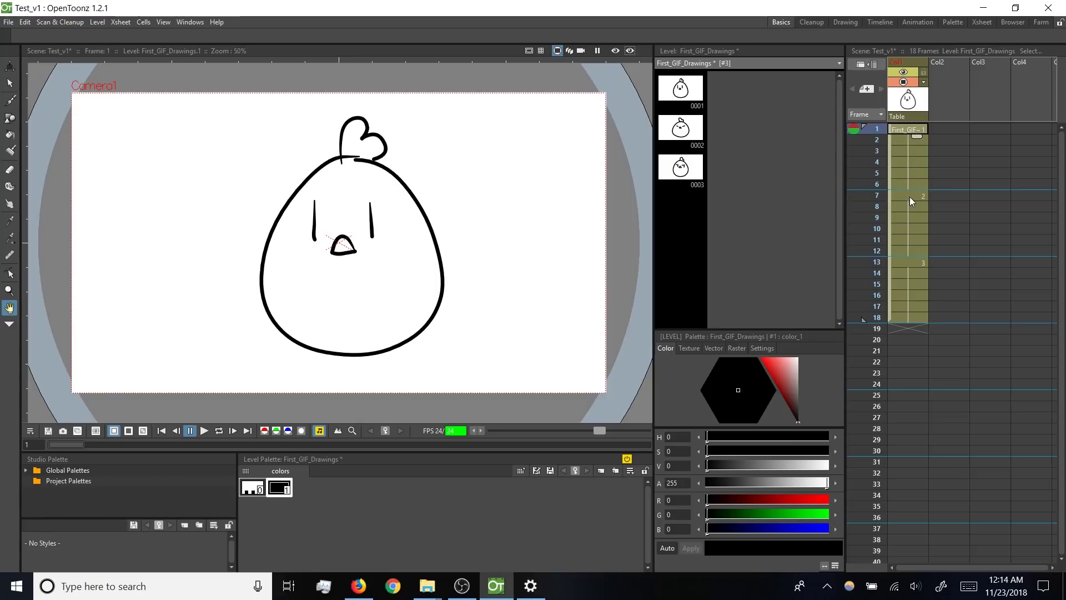
Step: Copy the drawing 2 cells of frames 7 to 12 and paste them at frame 19
left_click(909, 265)
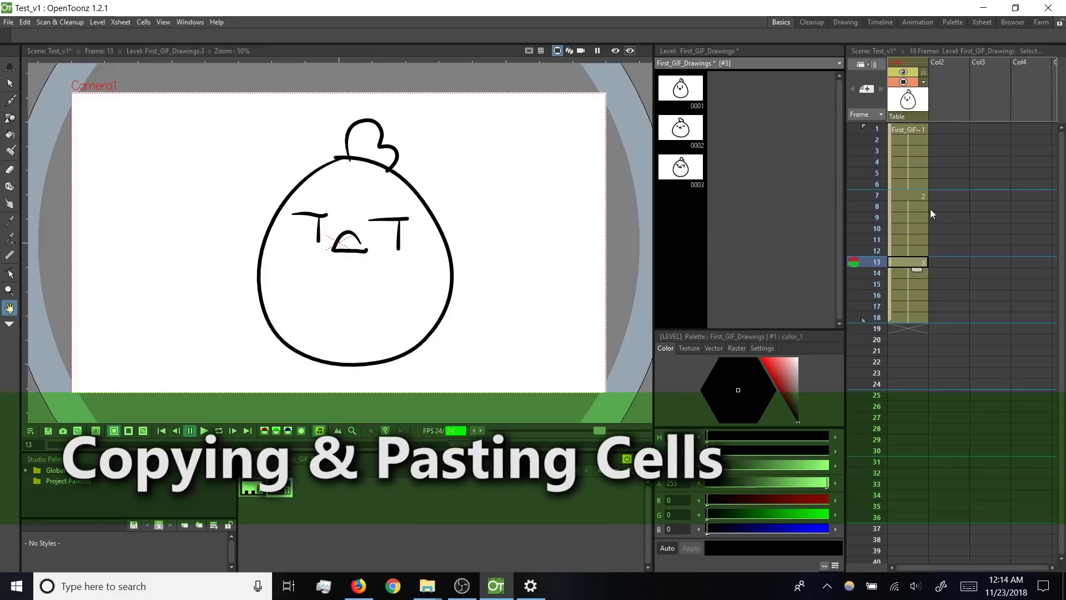
left_click(909, 197)
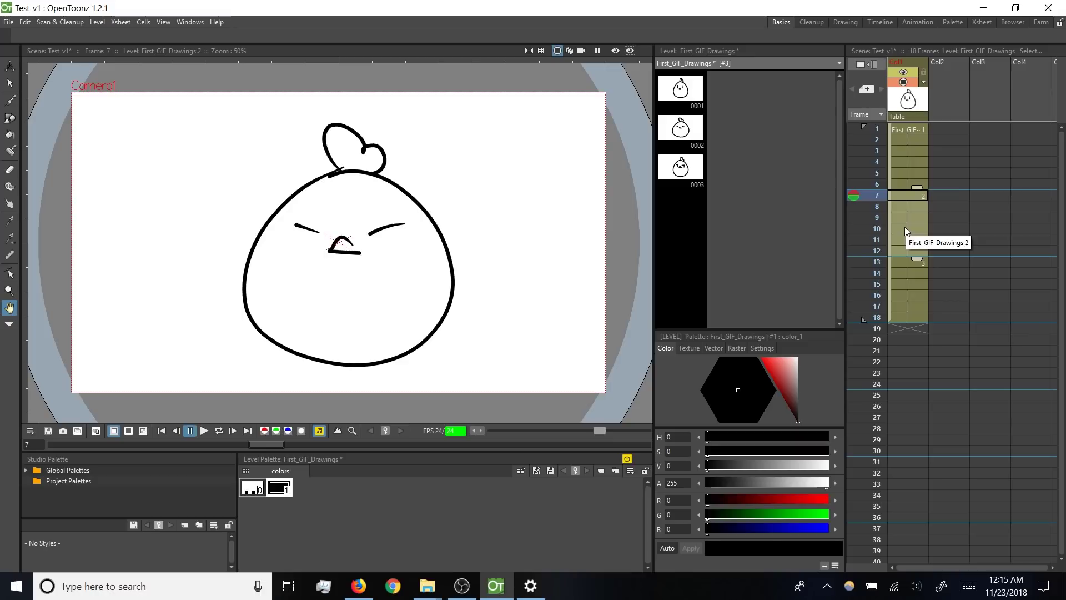
left_click(906, 328)
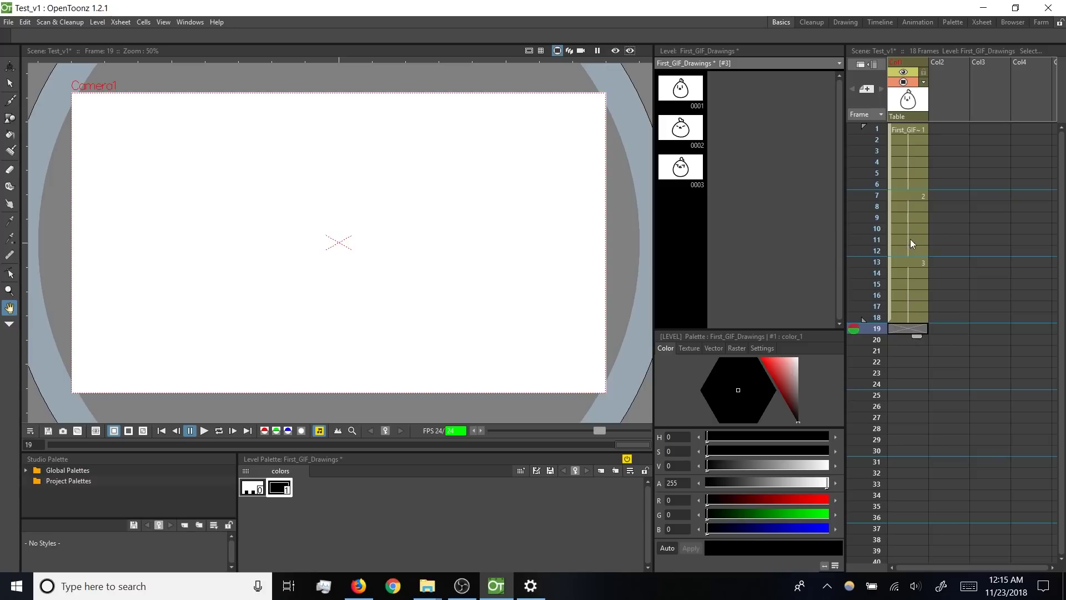
key("ctrl+v")
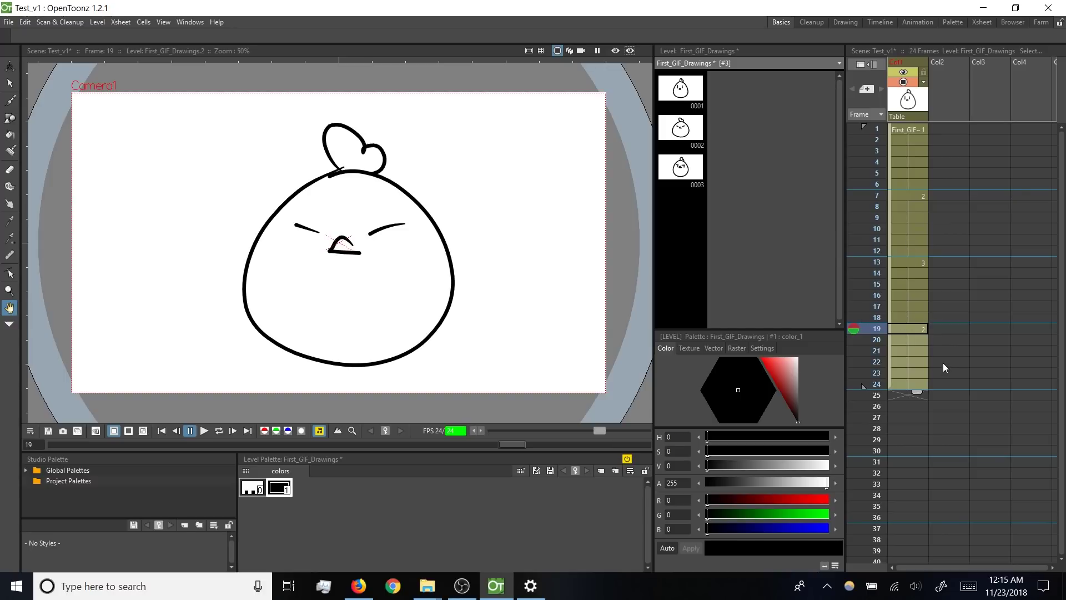
Step: Play the 24-frame loop and go through the four held drawings in the Xsheet to compare their timing
key("l")
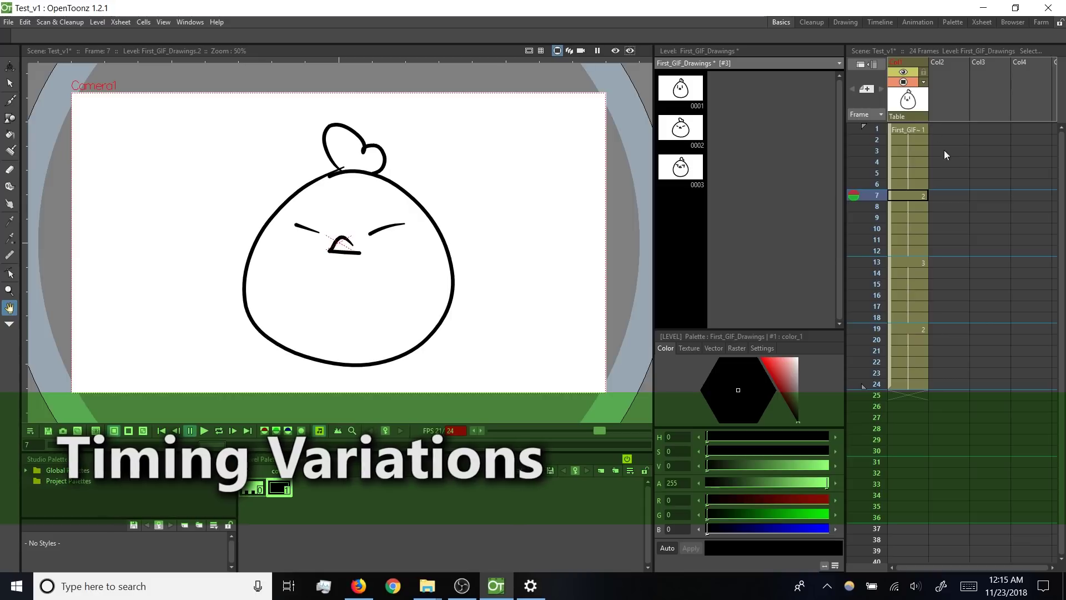
left_click(919, 131)
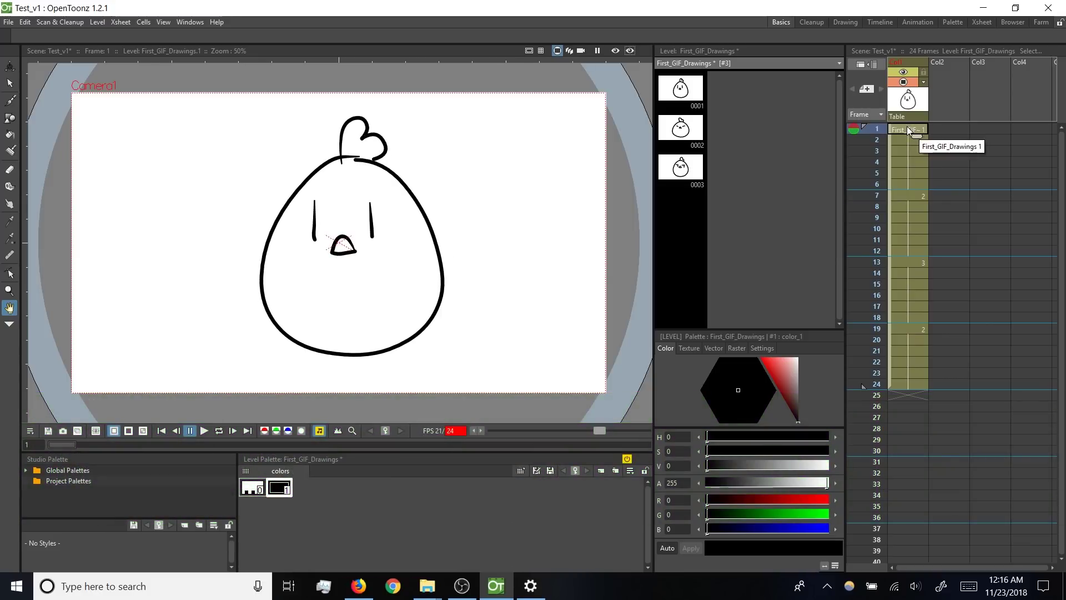
left_click(904, 195)
left_click(902, 264)
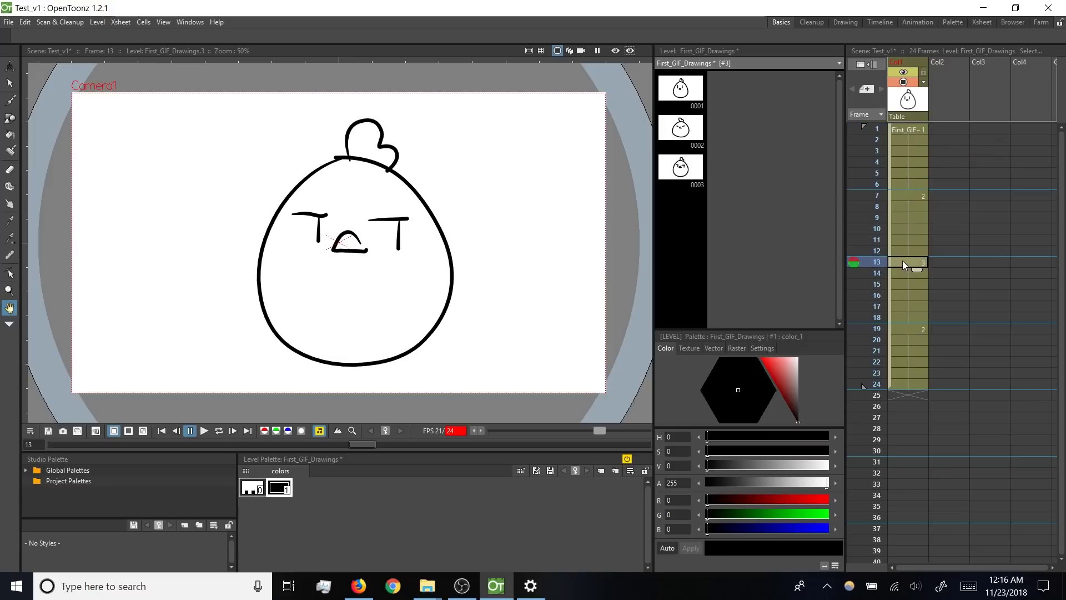
left_click(913, 329)
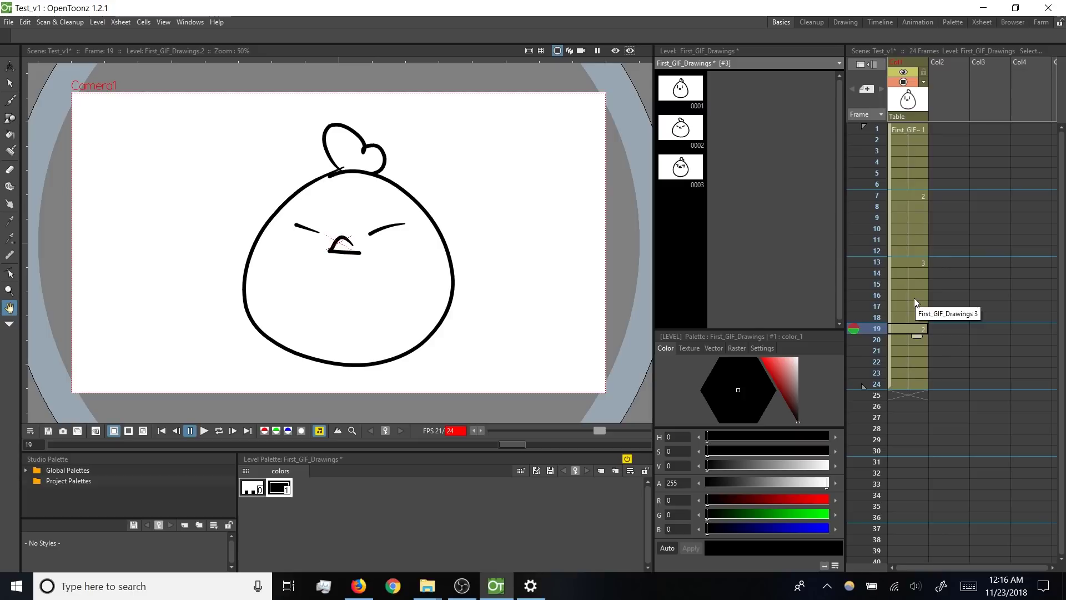
left_click(901, 140)
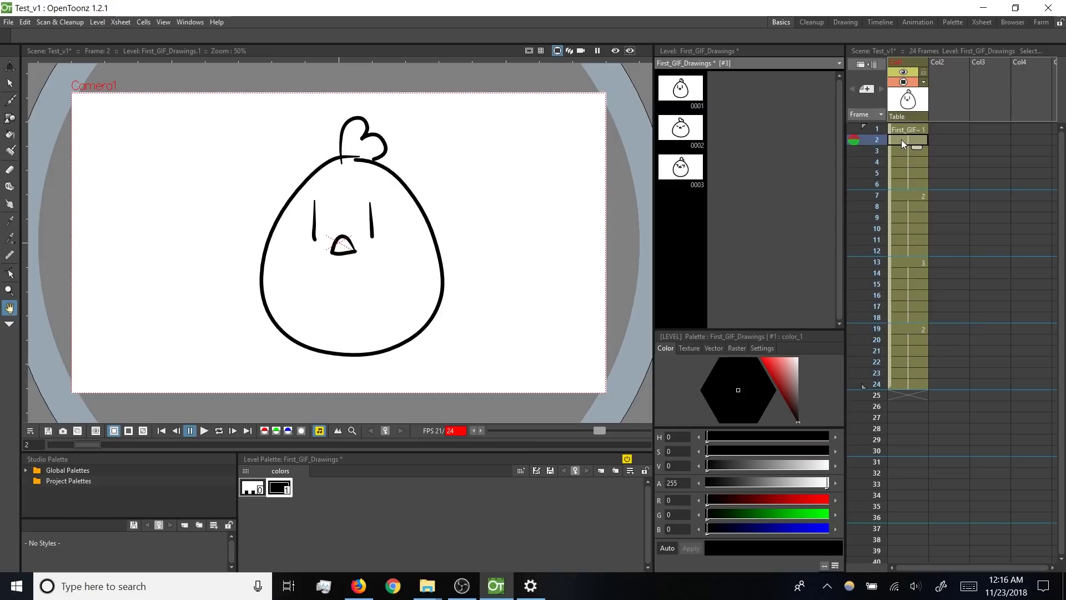
left_click(895, 216)
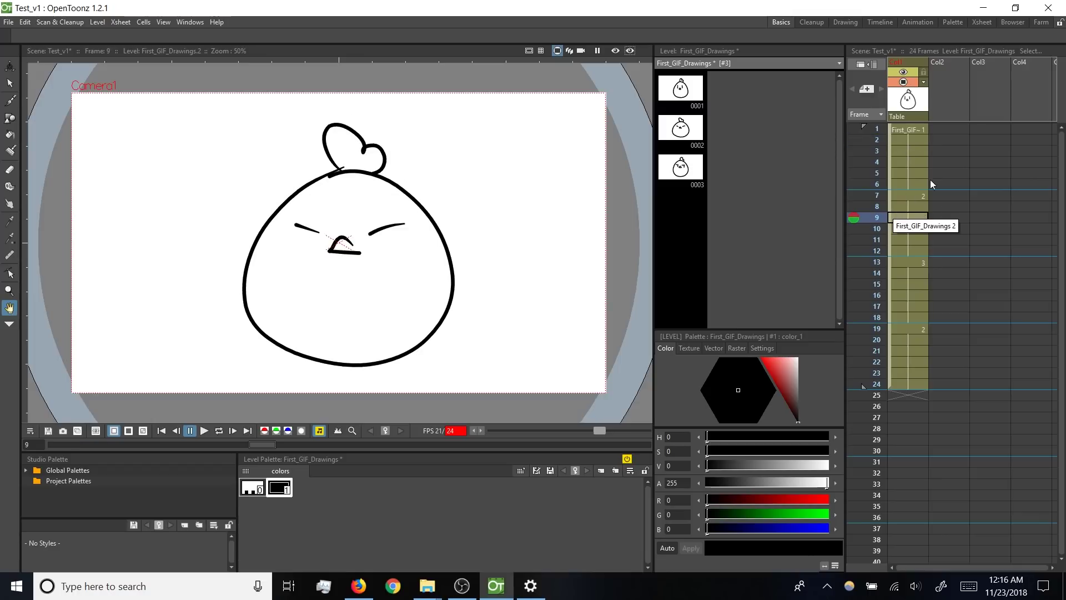
left_click(924, 159)
left_click(918, 228)
left_click(915, 275)
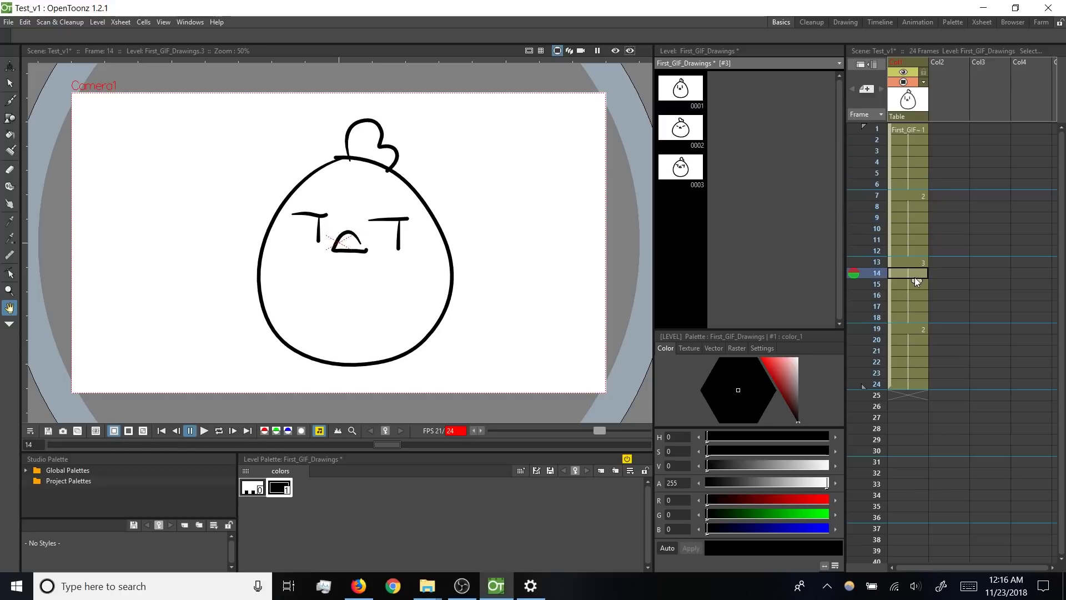
left_click(921, 340)
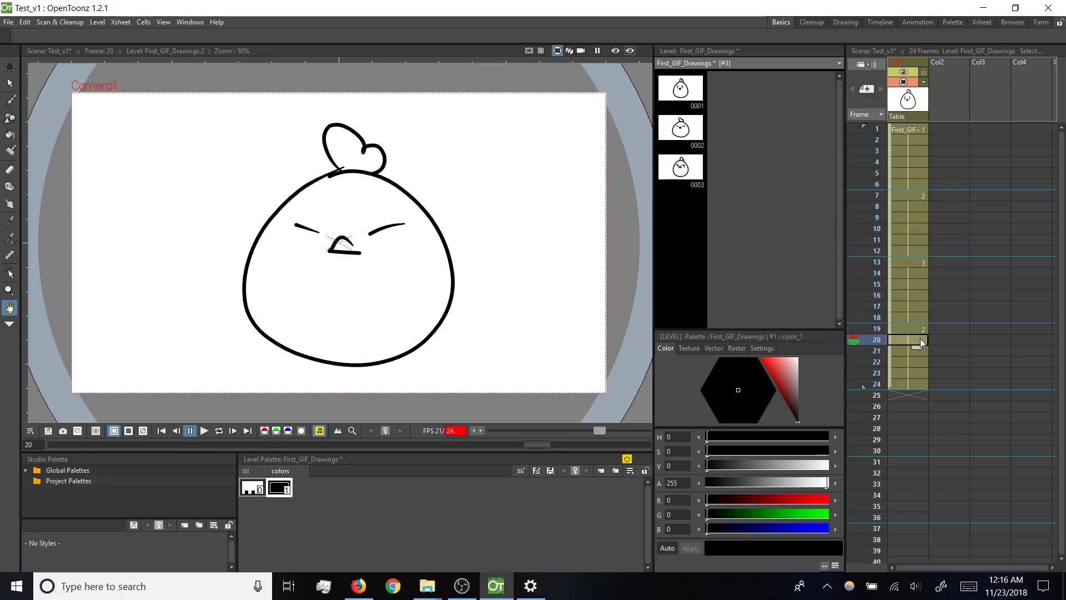
left_click(914, 144)
left_click(914, 217)
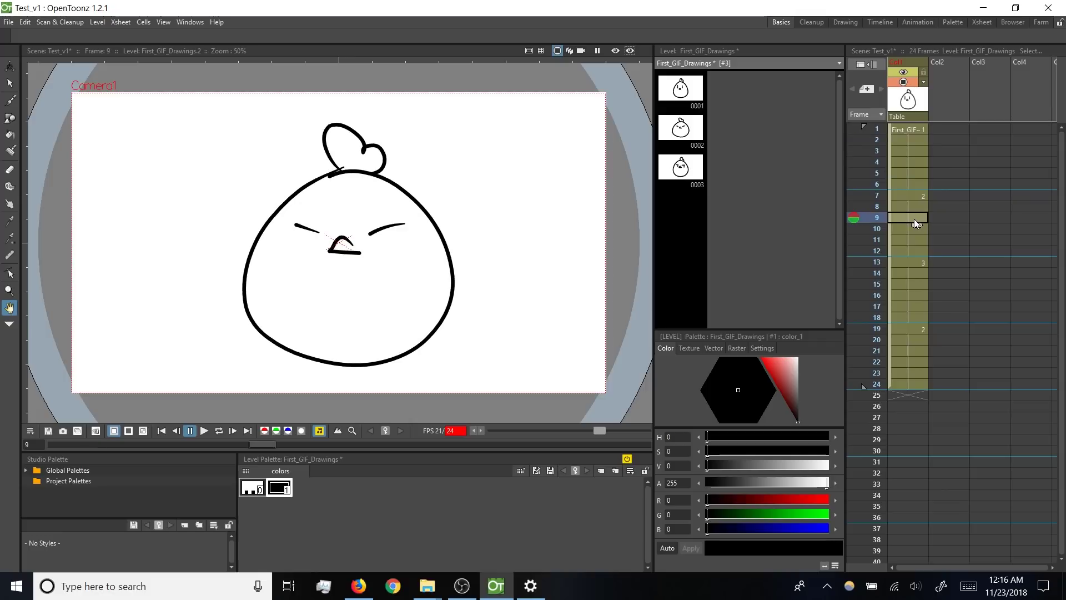
left_click(912, 293)
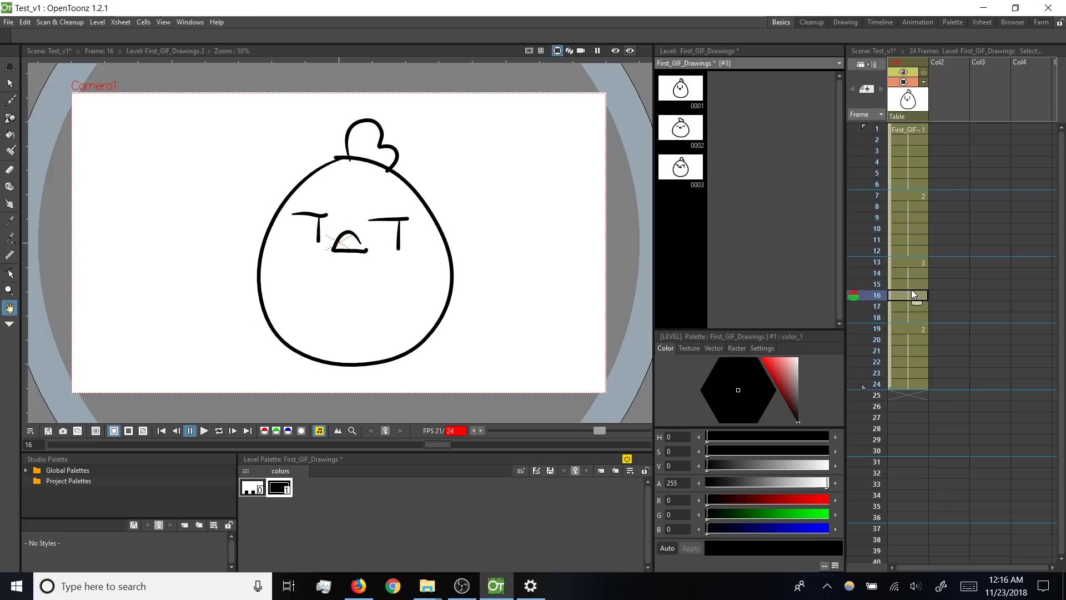
left_click(918, 352)
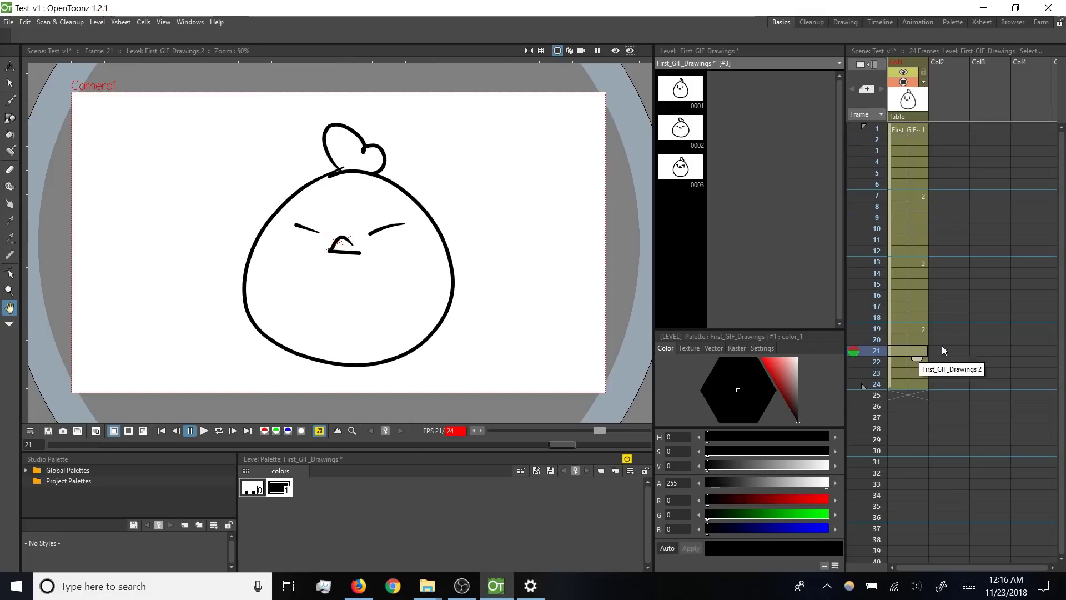
Step: Clear drawing 2 from frames 7 and 8 and fill the empty cells so drawing 1 holds through frame 8
left_click(914, 197)
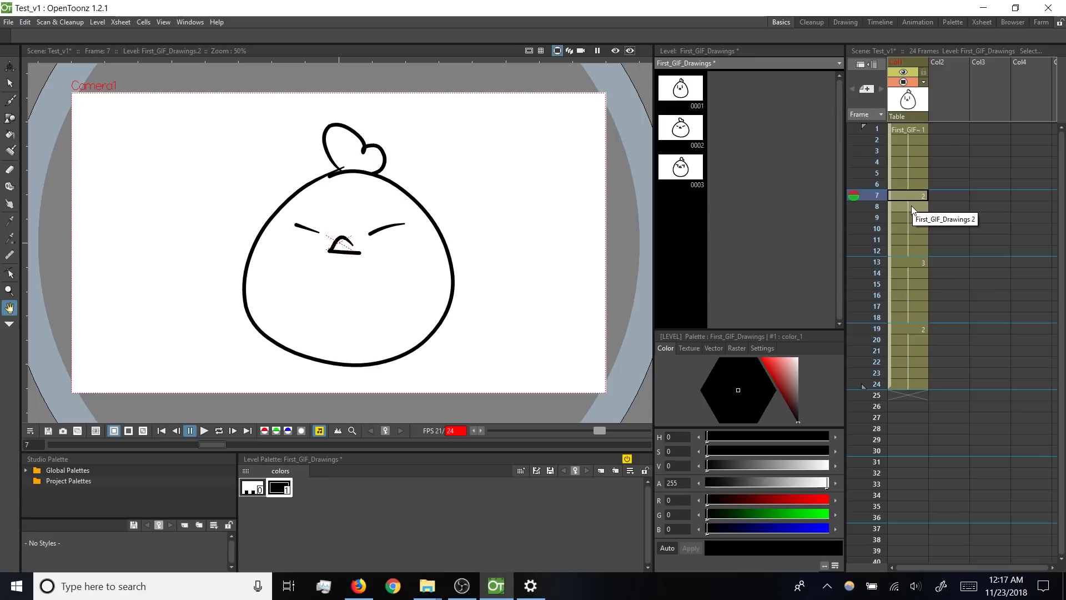
key("Delete")
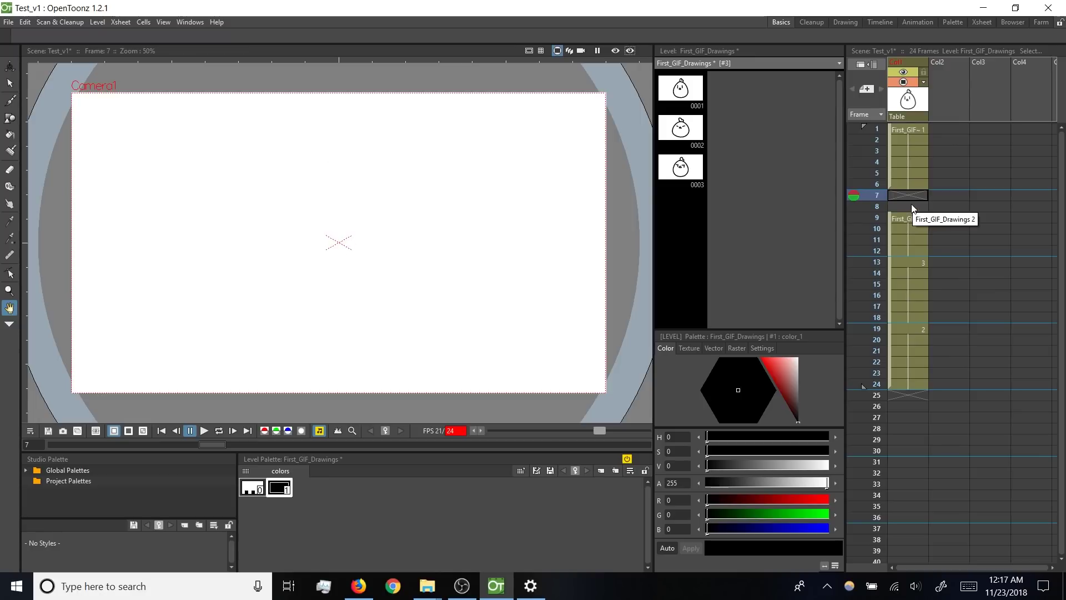
key("Up")
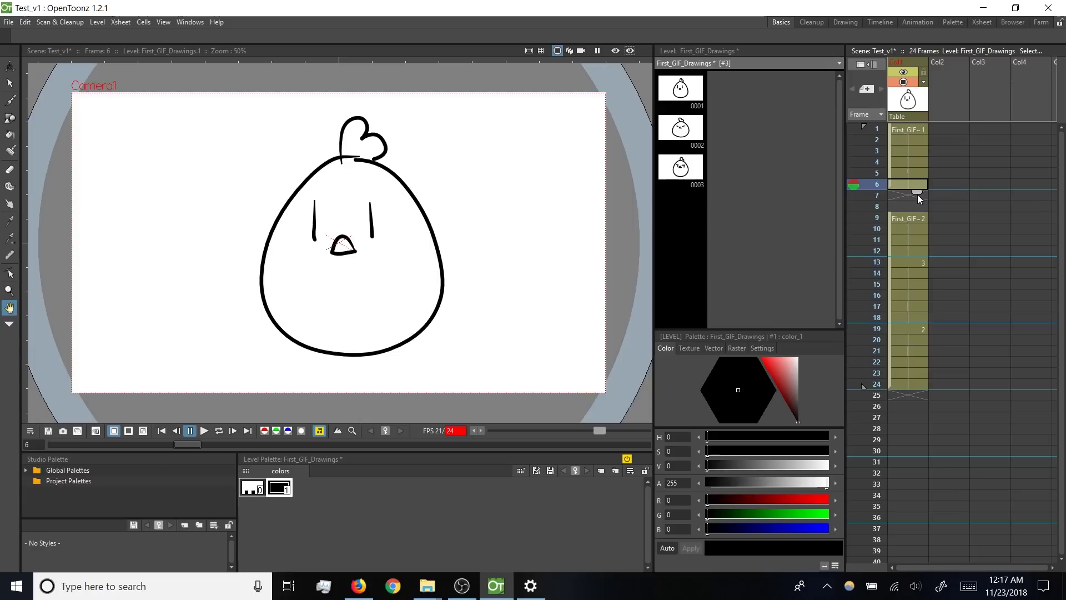
mouse_move(917, 195)
left_mouse_down()
mouse_move(918, 247)
mouse_move(918, 196)
left_mouse_up()
left_click(905, 208)
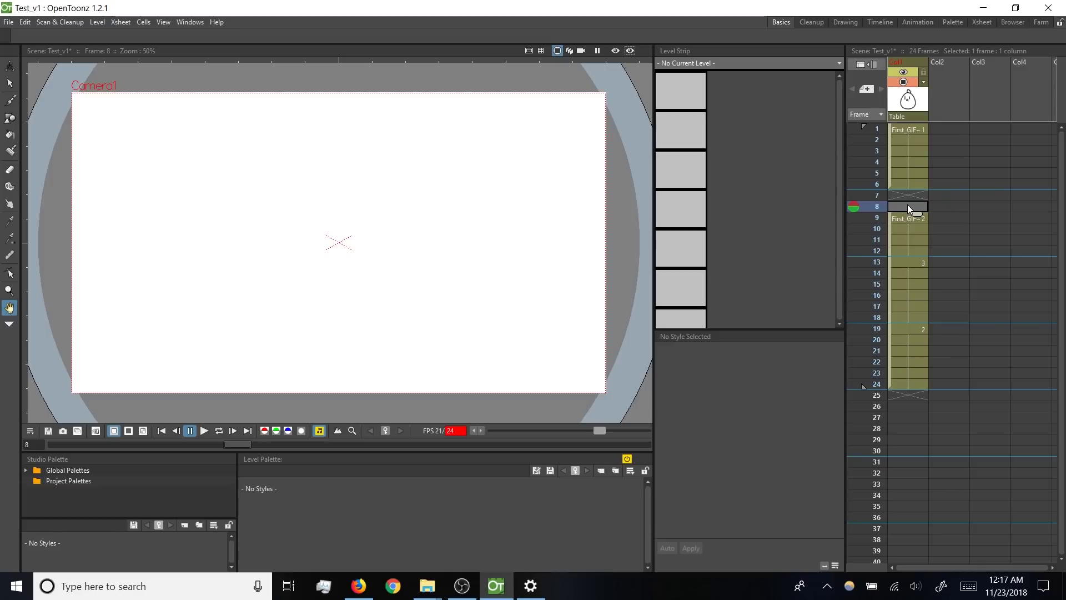
right_click(908, 204)
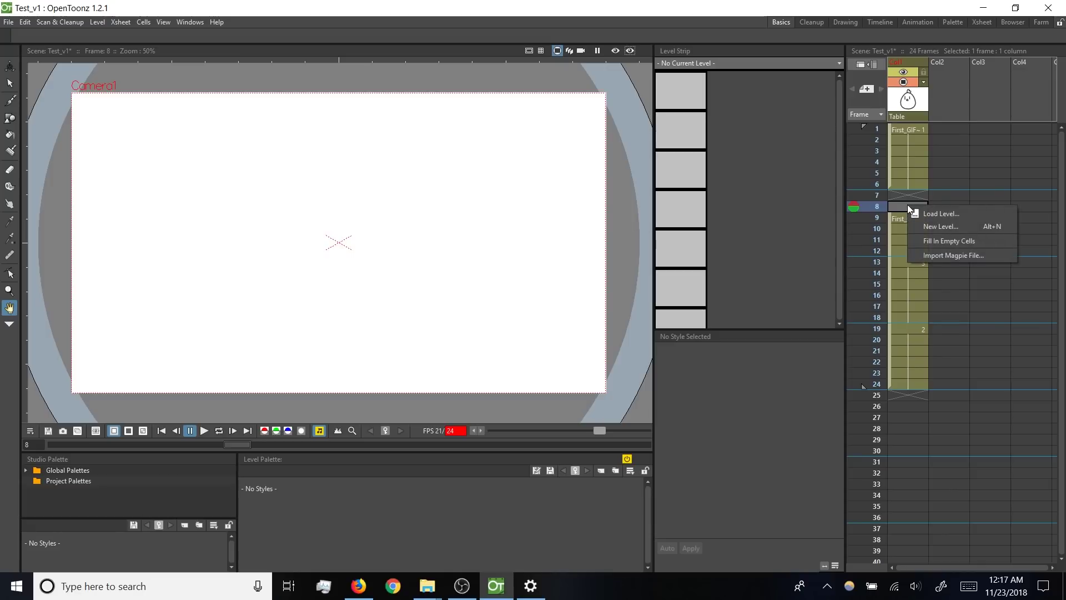
left_click(928, 241)
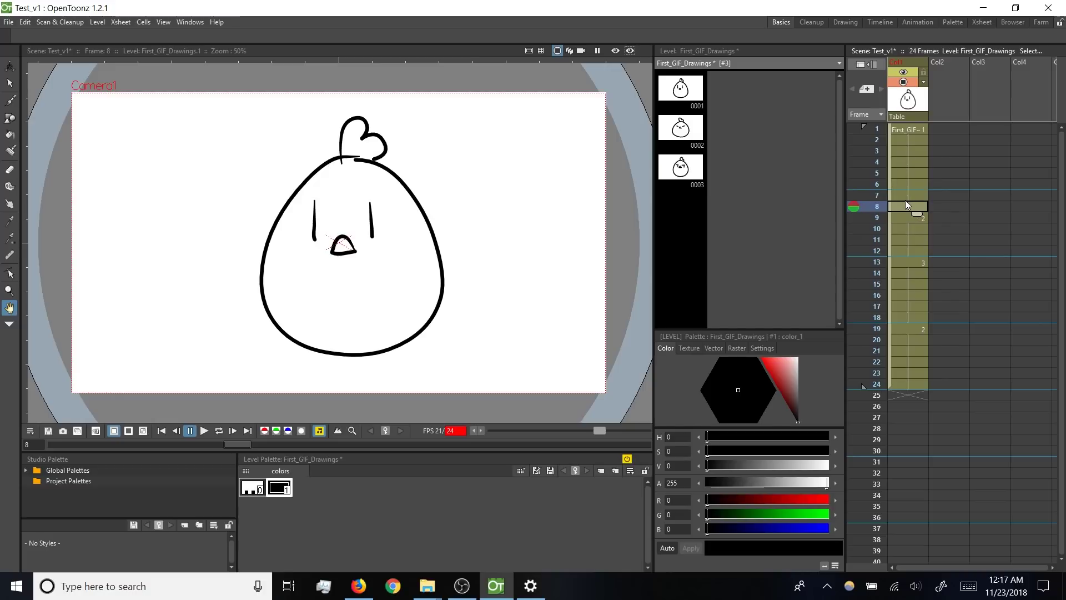
Step: Clear drawing 2 from frames 19 and 20 and fill the empty cells so drawing 3 holds through frame 20
left_click(904, 327)
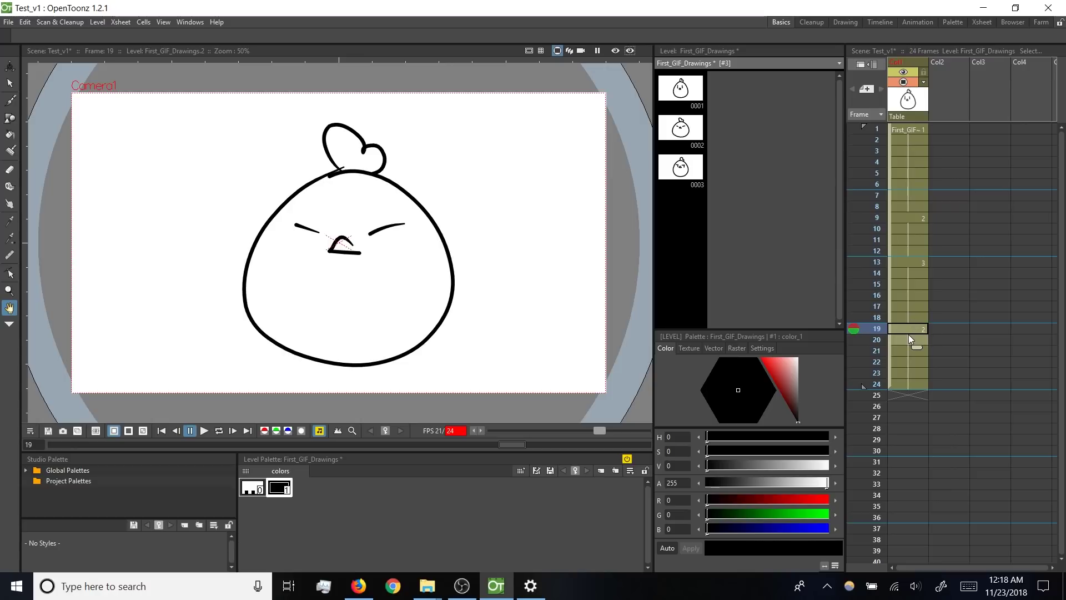
key("Delete")
left_click(909, 340)
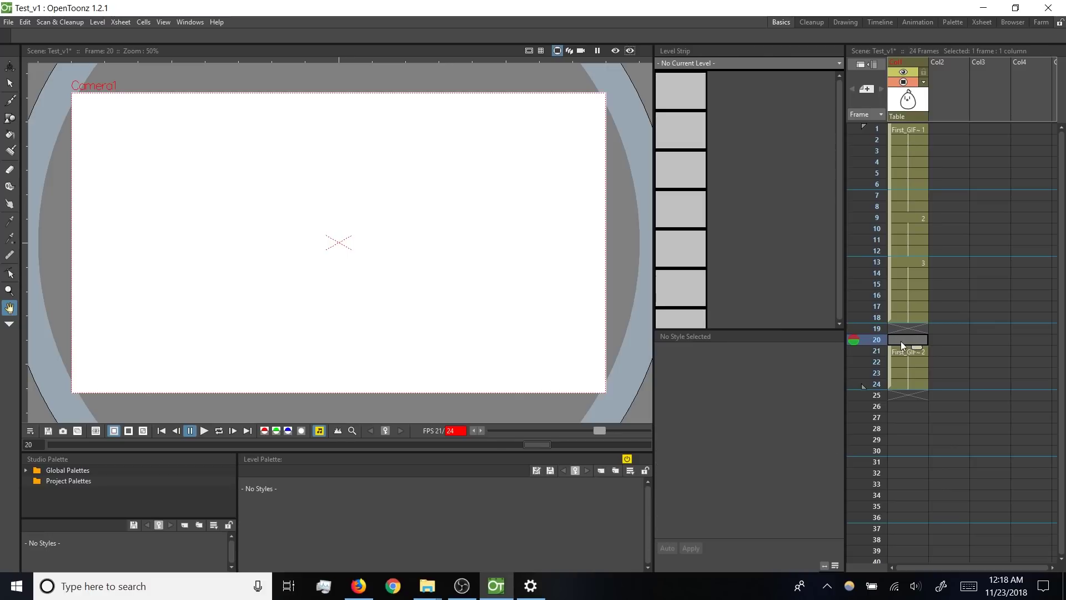
right_click(901, 341)
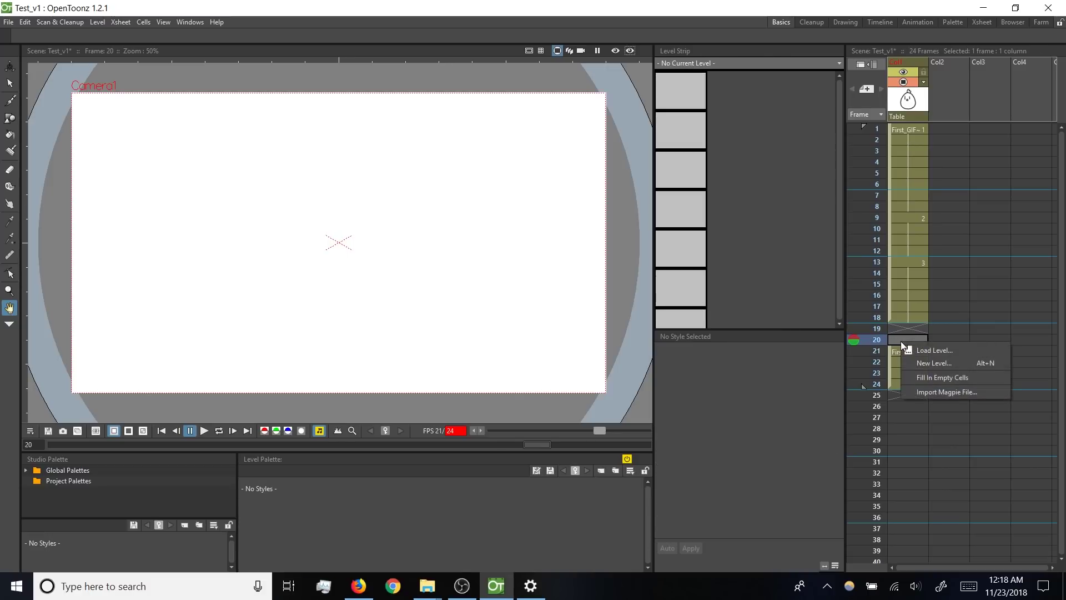
left_click(923, 376)
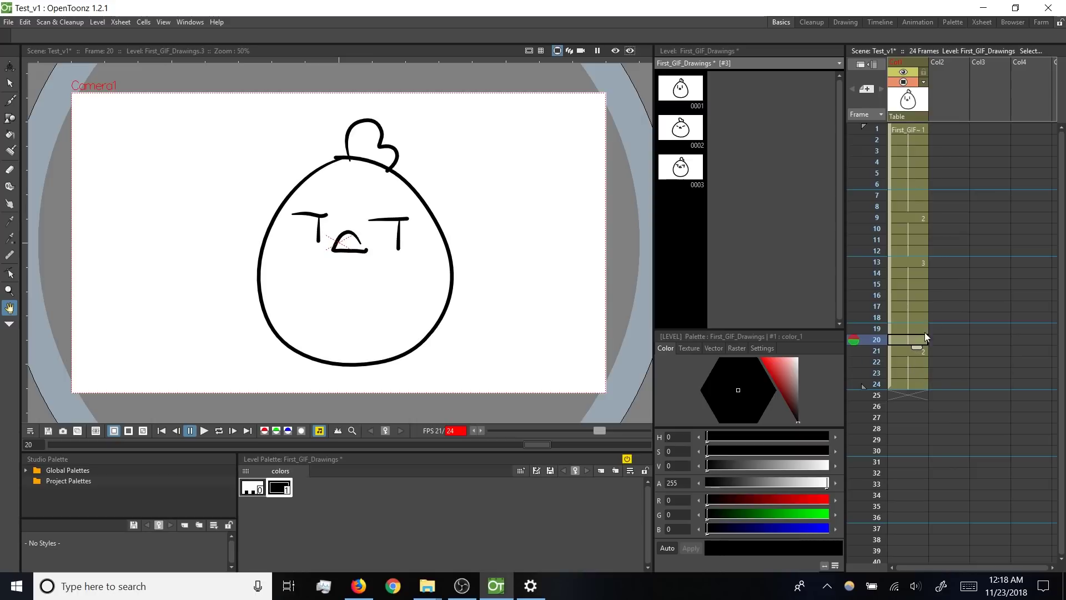
Step: Go through the four held drawings in the Xsheet and play the loop to check the uneven timing
left_click(896, 141)
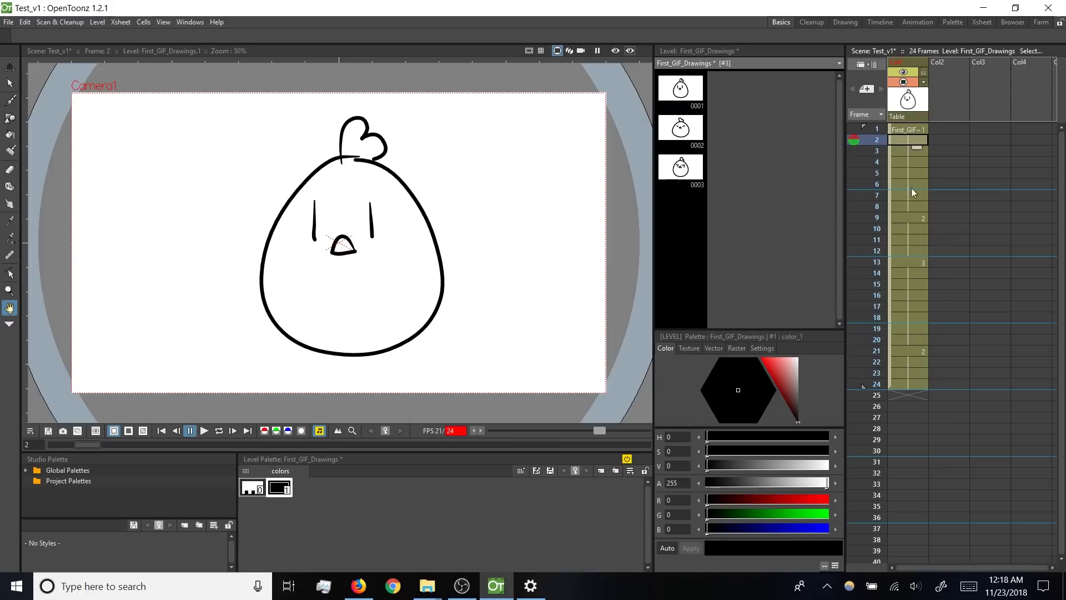
left_click(898, 216)
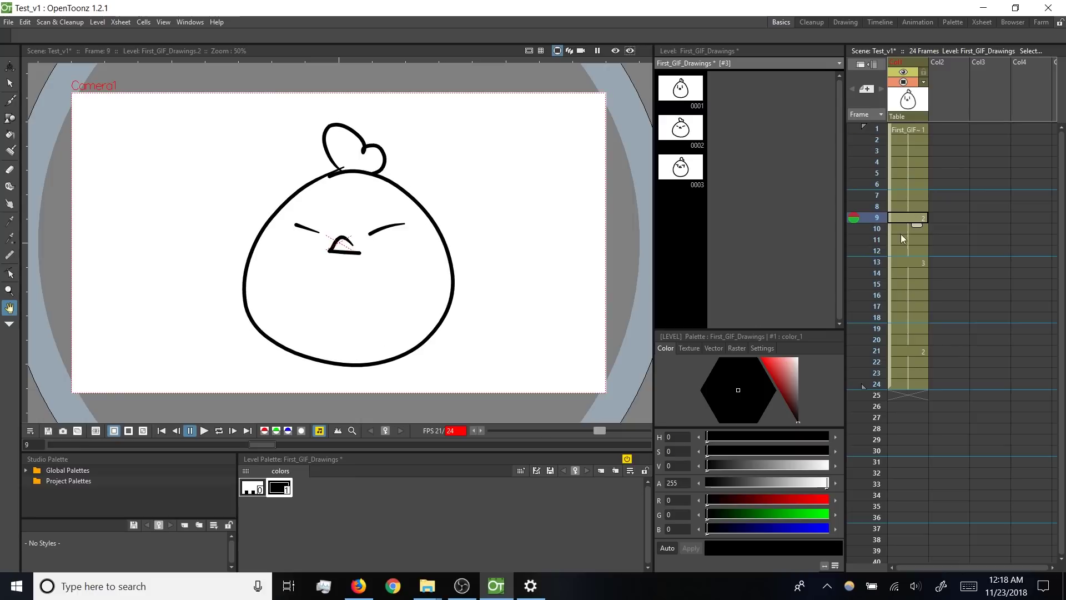
left_click(902, 264)
left_click(903, 361)
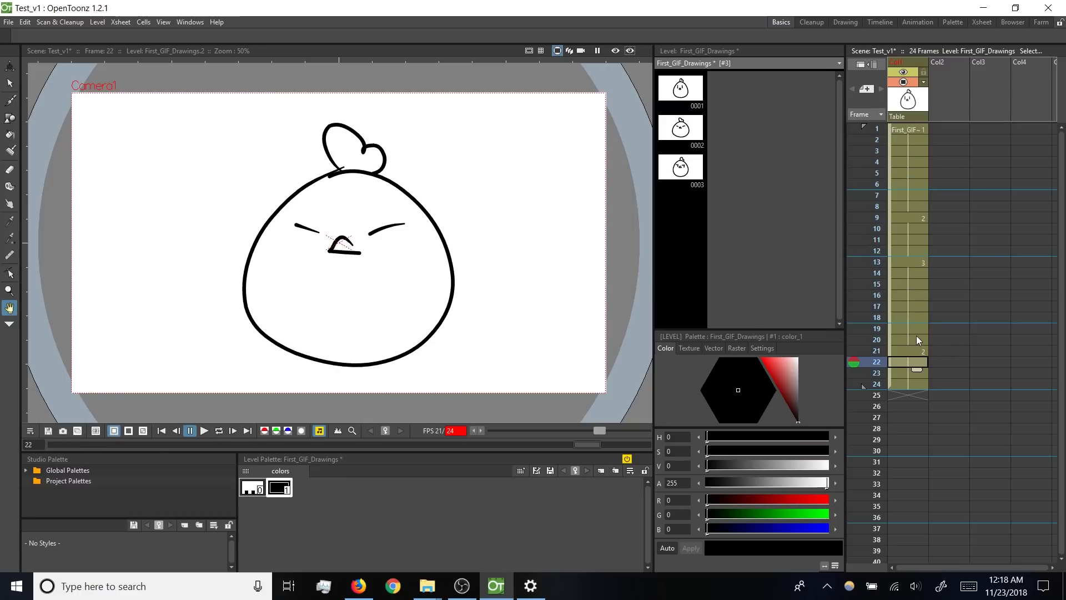
key("p")
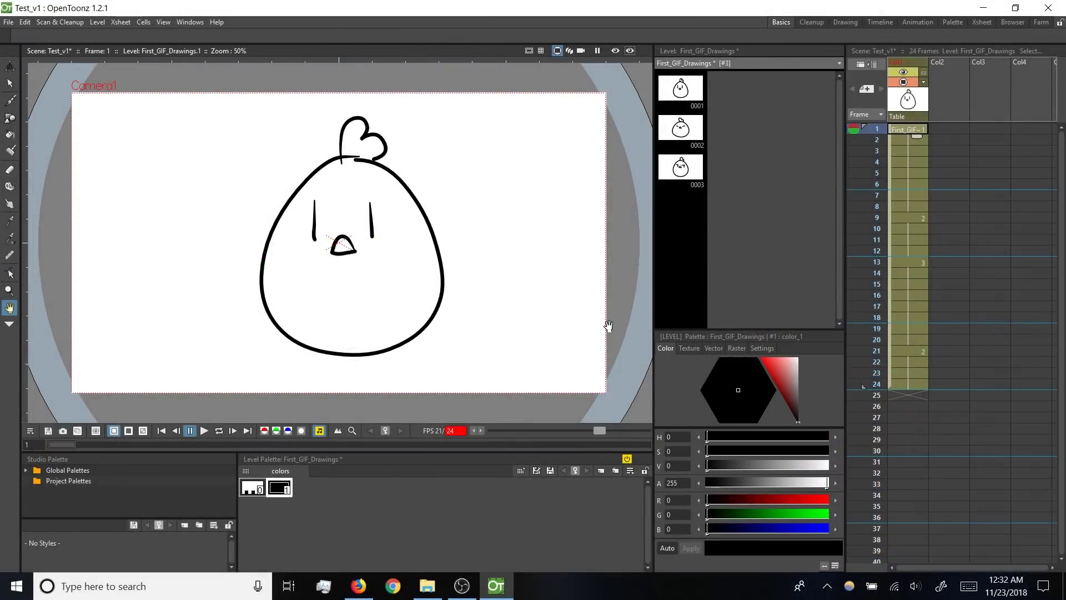
Step: Switch to File Explorer and look through the scenes and drawings folders in the sandbox project of OpenToonz 1.2 stuff
left_click(427, 586)
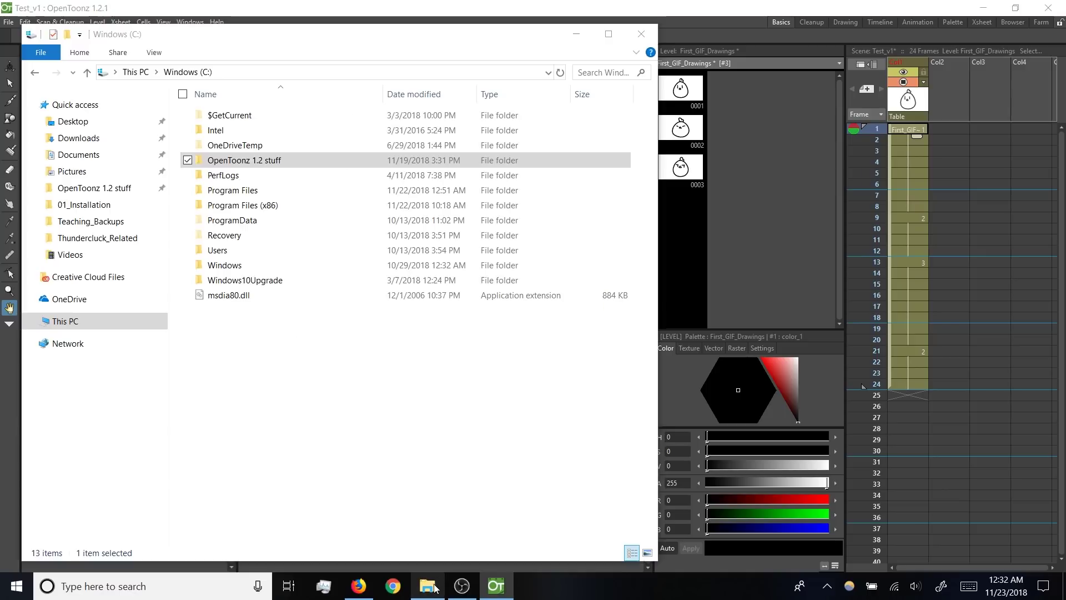
double_click(272, 163)
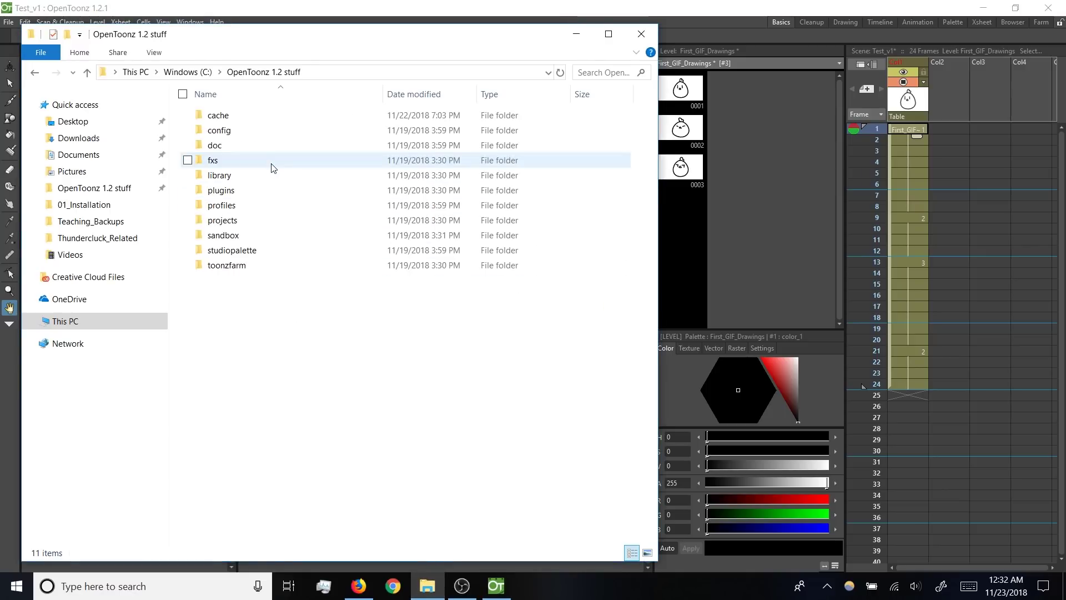
double_click(264, 239)
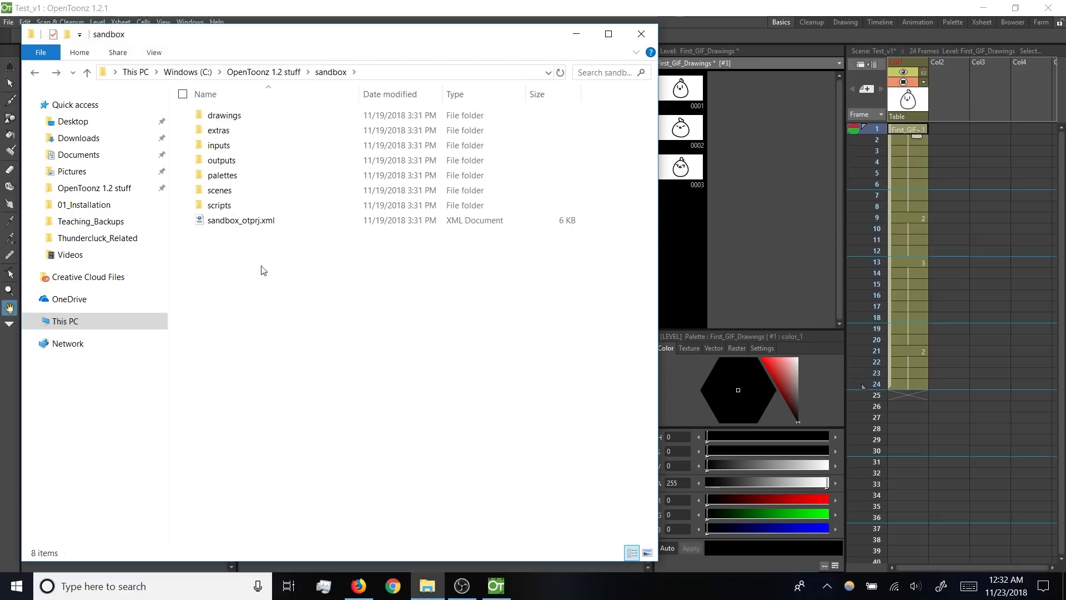
double_click(262, 194)
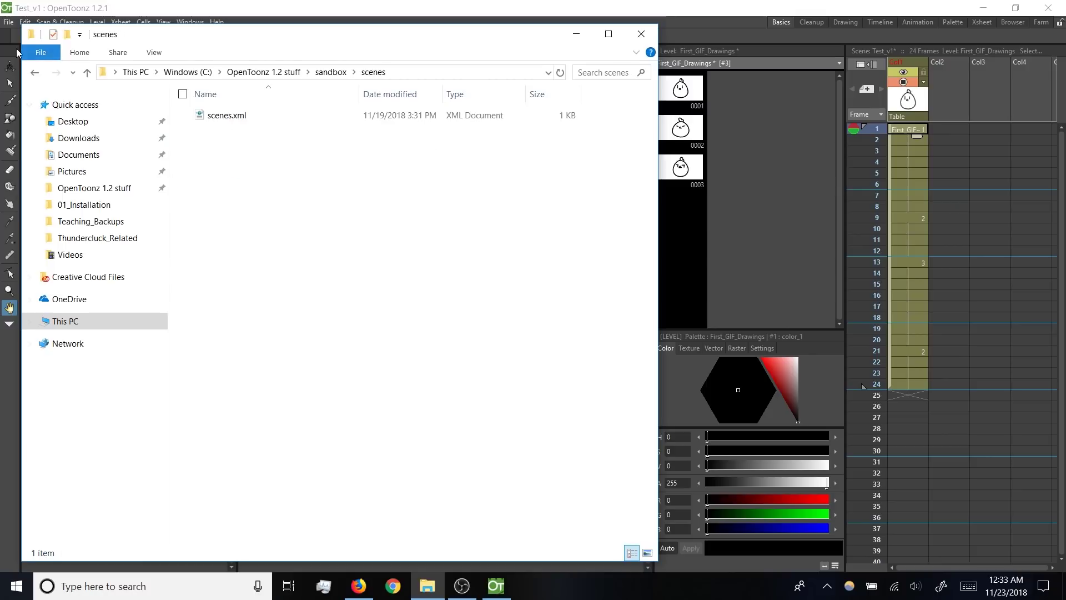
left_click(34, 72)
left_click(225, 117)
double_click(226, 115)
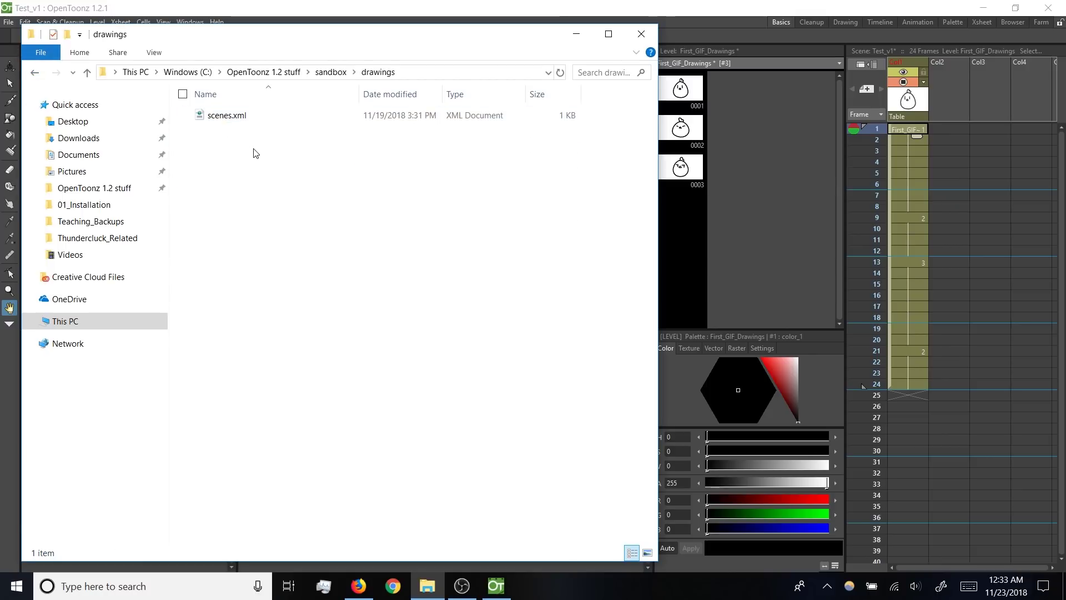
Step: Return to OpenToonz and save the scene together with all its levels
left_click(577, 34)
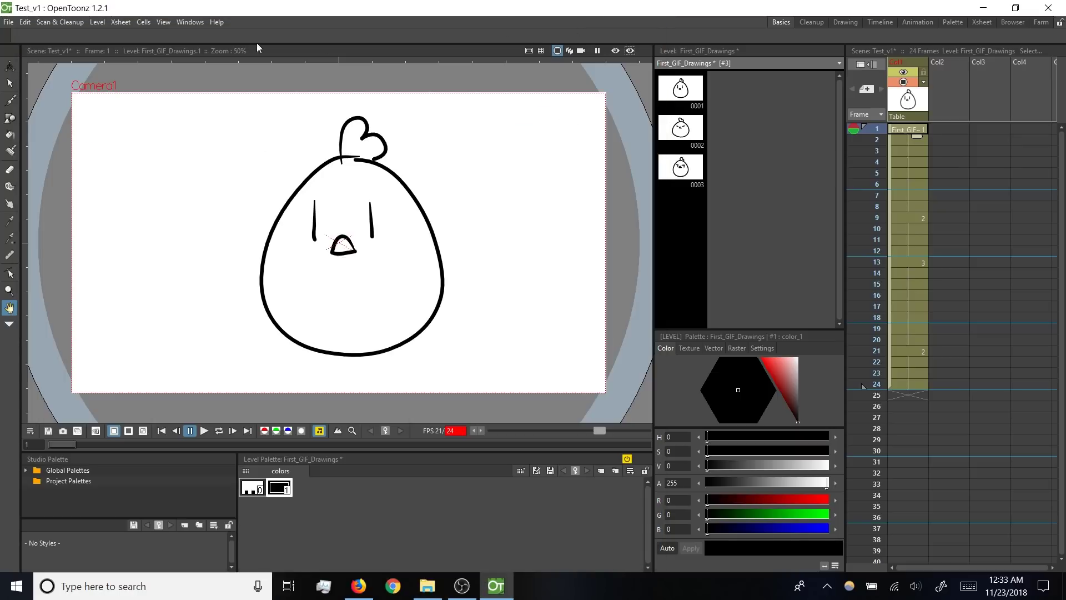
left_click(8, 22)
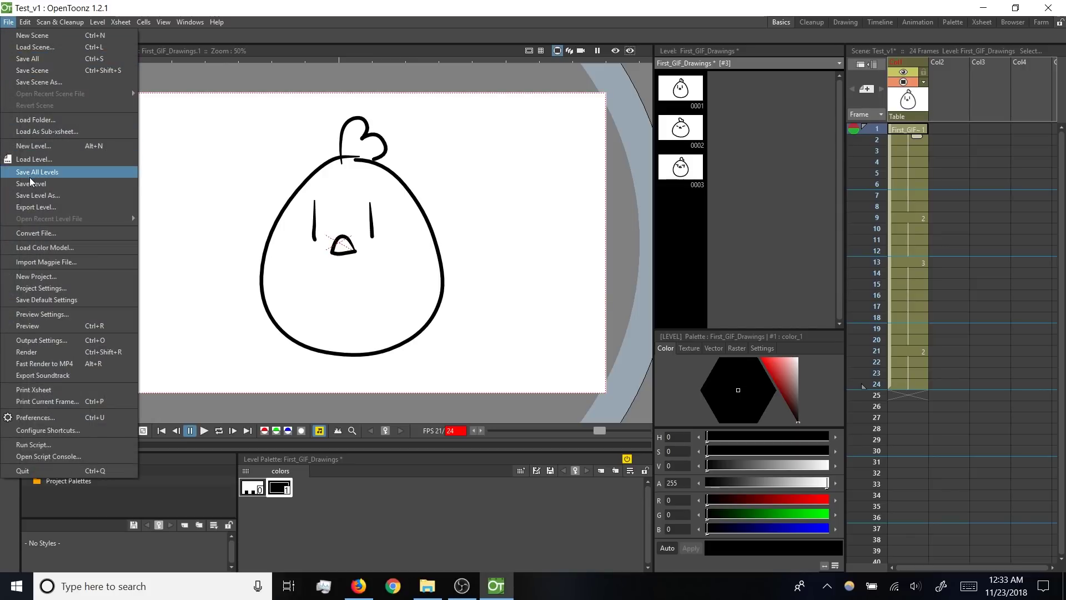
left_click(24, 60)
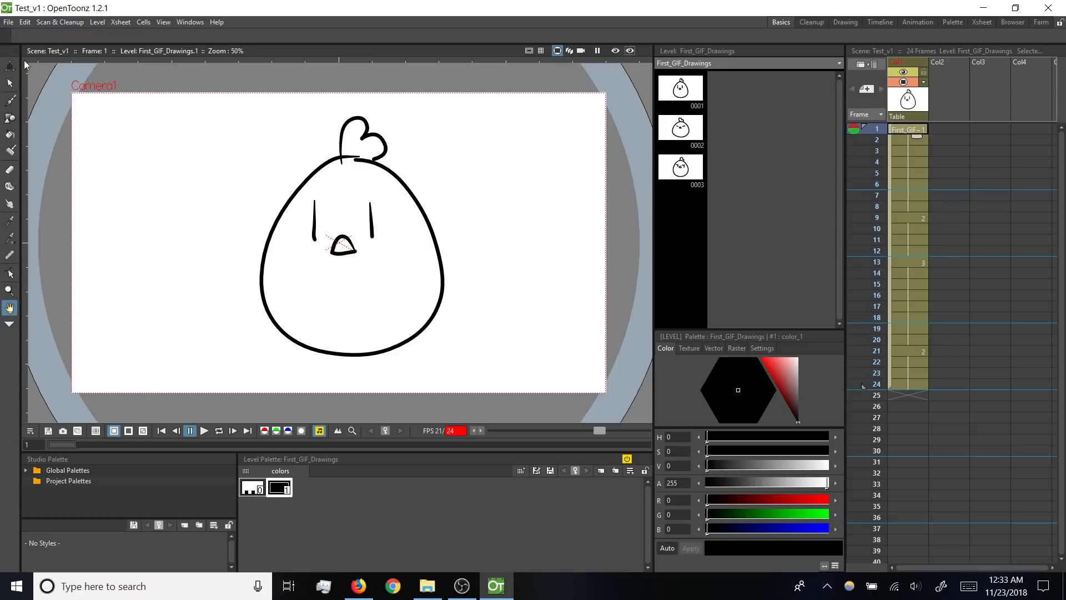
Step: Check the sandbox drawings and scenes folders in File Explorer for First_GIF_Drawings.pli and Test_v1.tnz, and return to OpenToonz
left_click(433, 596)
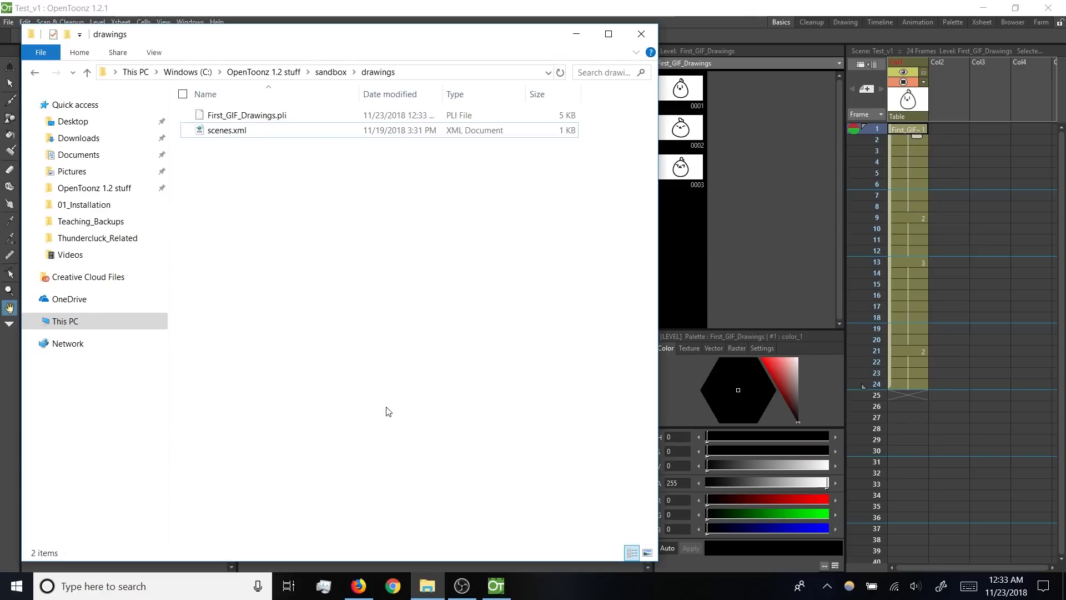
left_click(283, 117)
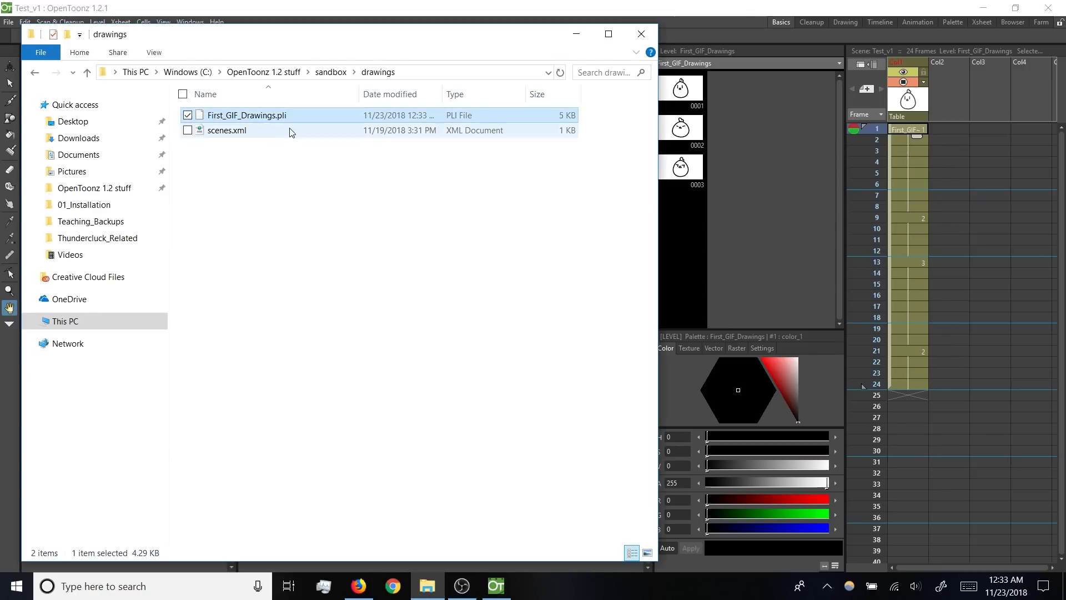
left_click(331, 72)
double_click(228, 190)
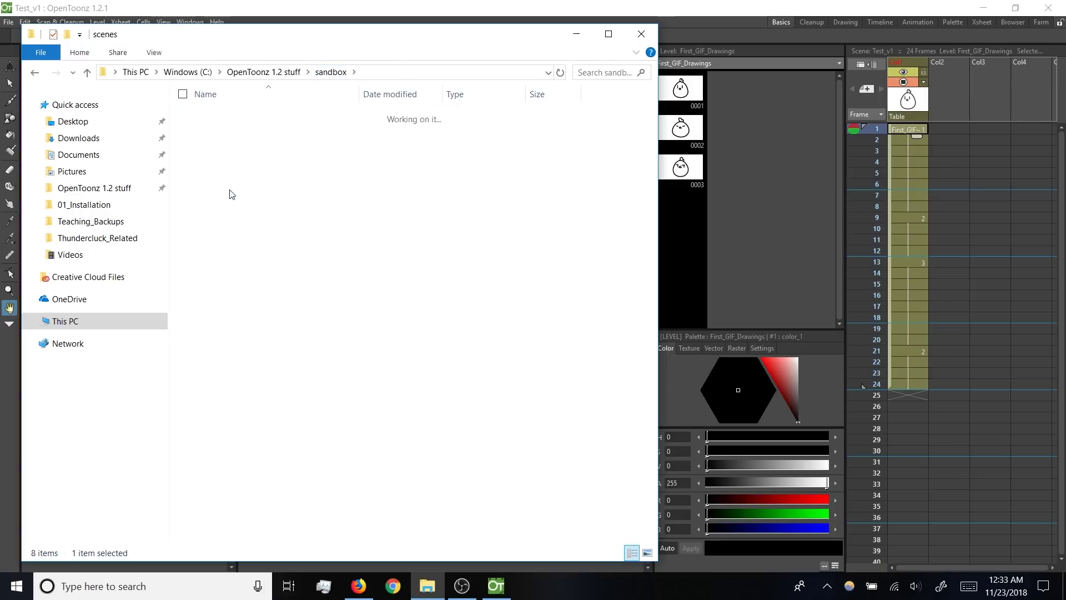
left_click(239, 146)
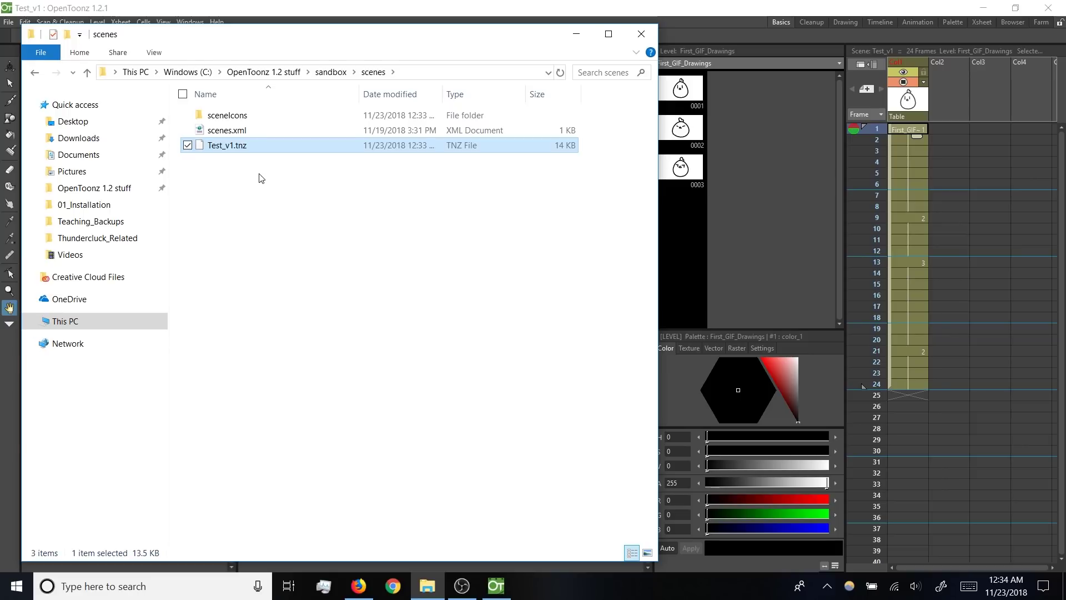
left_click(32, 74)
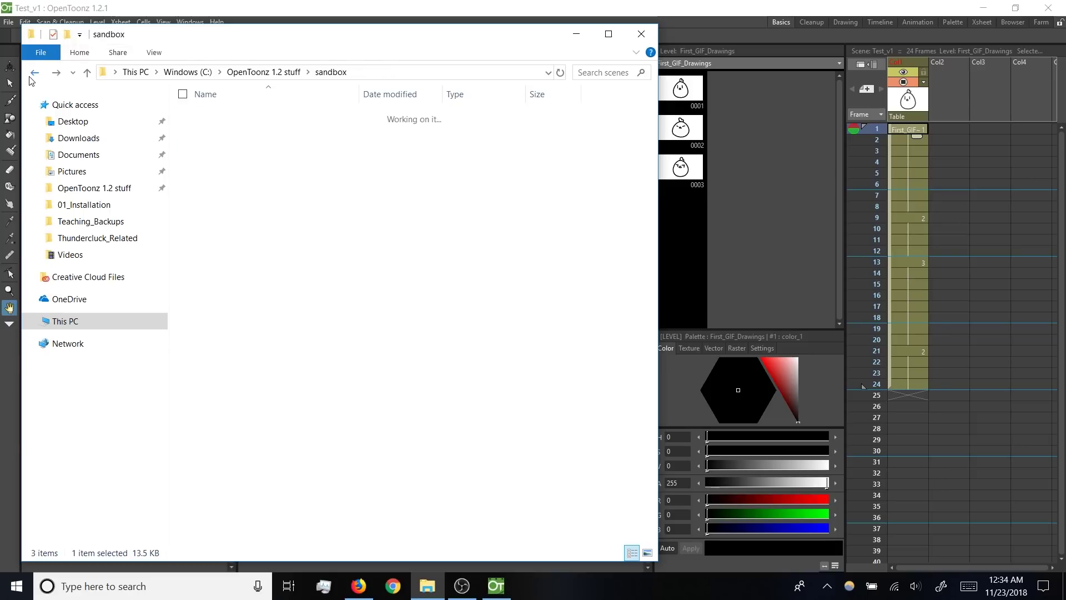
double_click(230, 116)
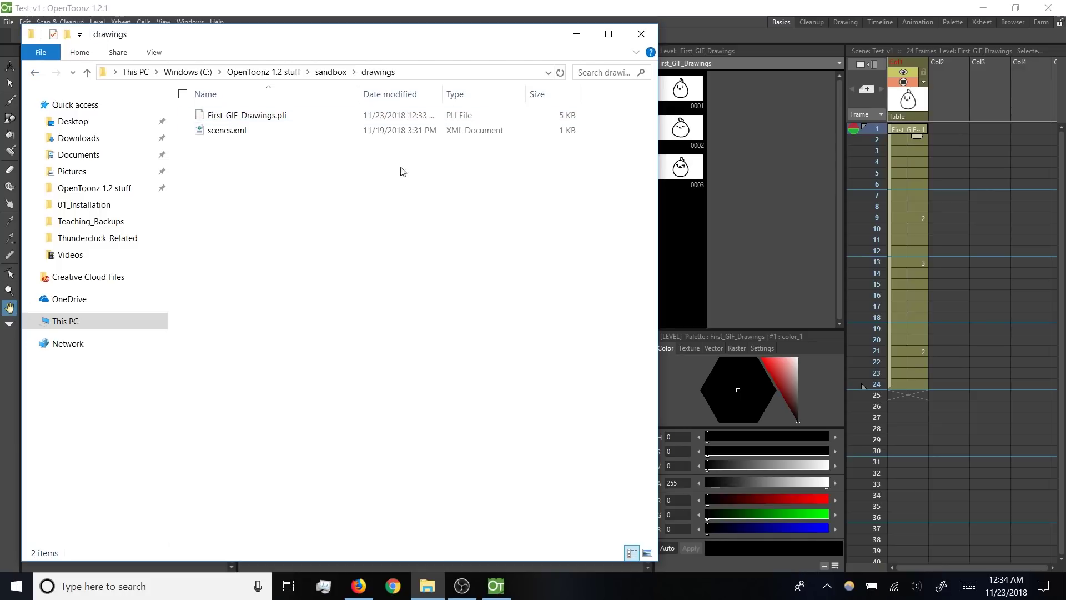
left_click(708, 182)
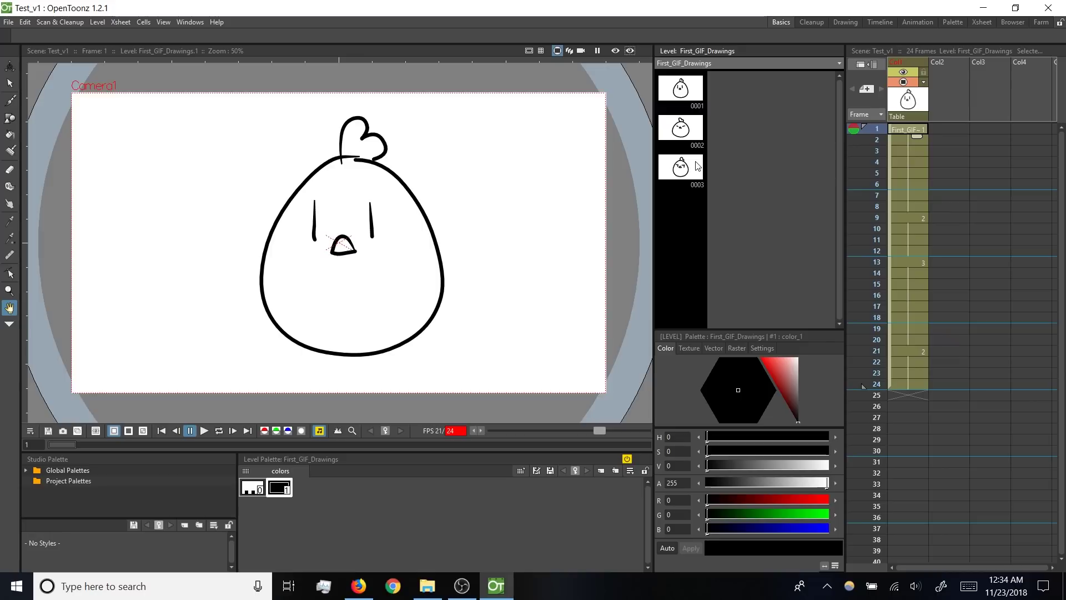
Step: Check the file formats offered in the Output Settings, close them, and point out the Fast Render to MP4 command
left_click(9, 22)
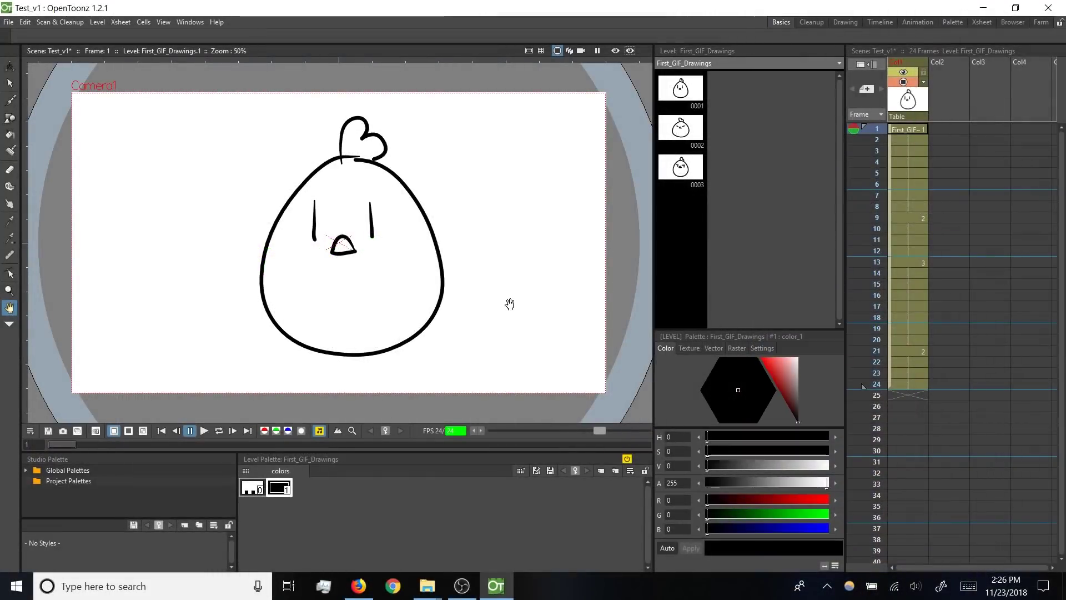
left_click(8, 22)
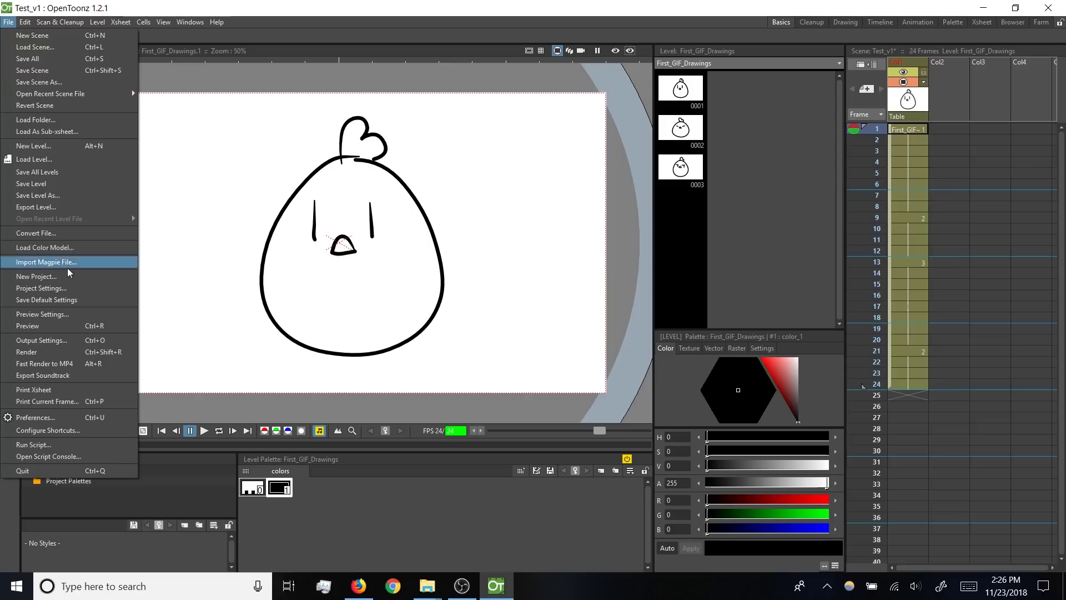
left_click(69, 337)
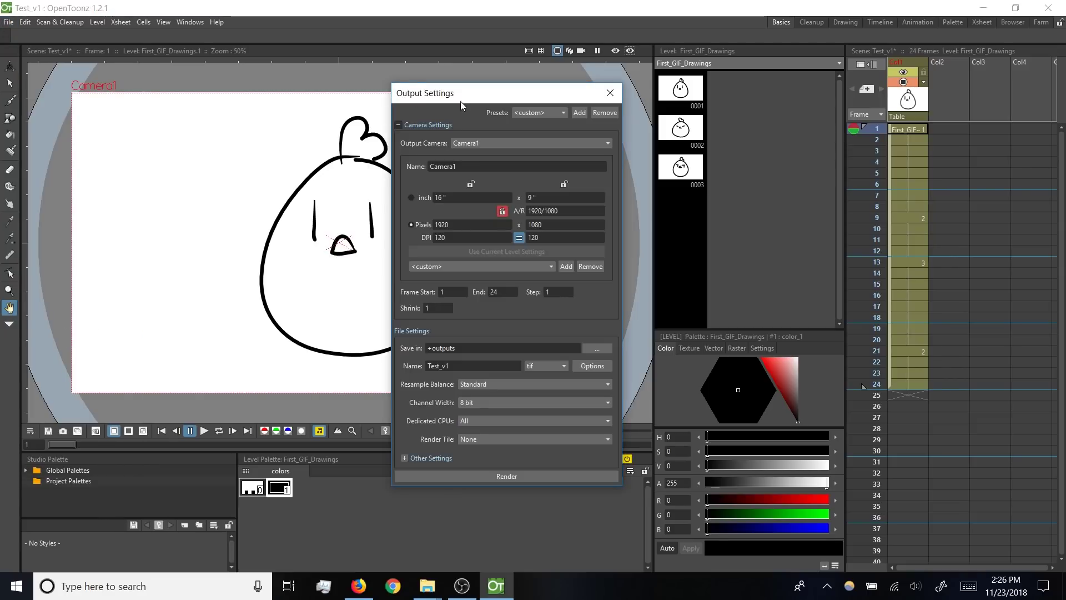
left_click_drag(458, 99, 453, 101)
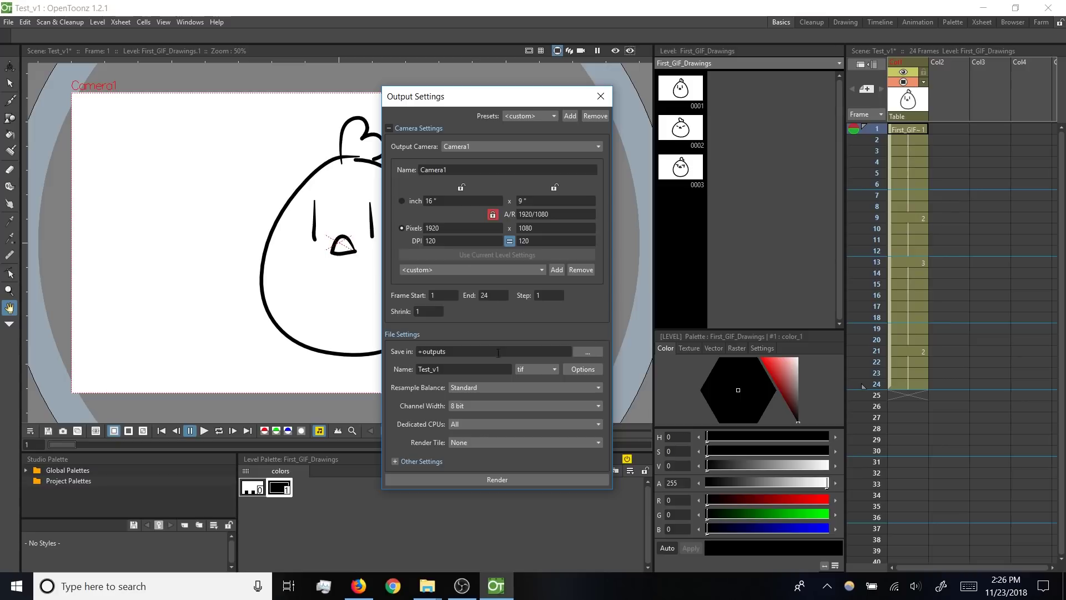
left_click(548, 369)
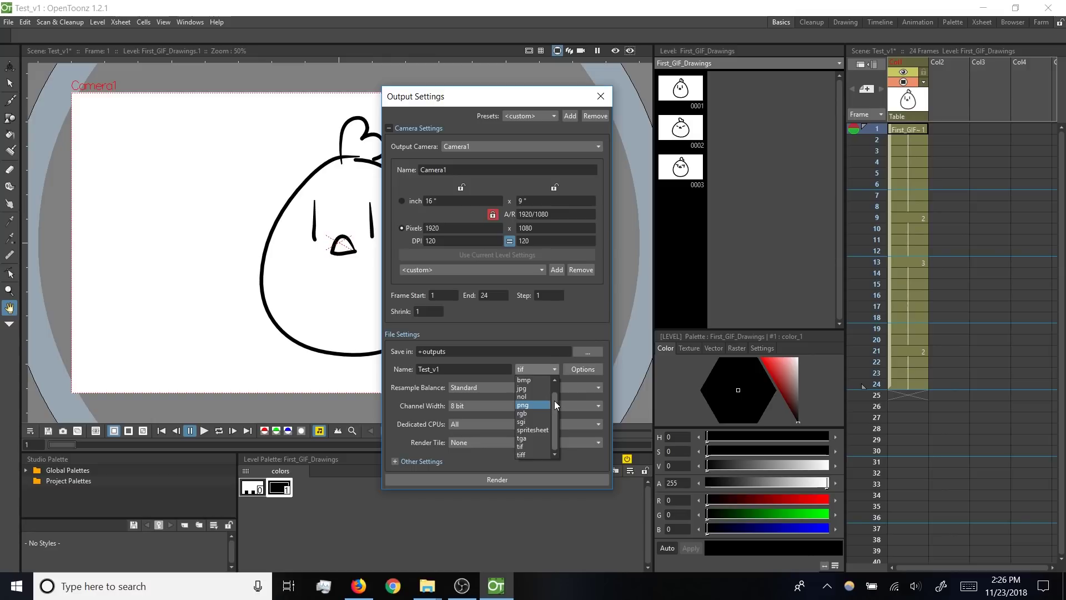
left_click_drag(554, 401, 555, 379)
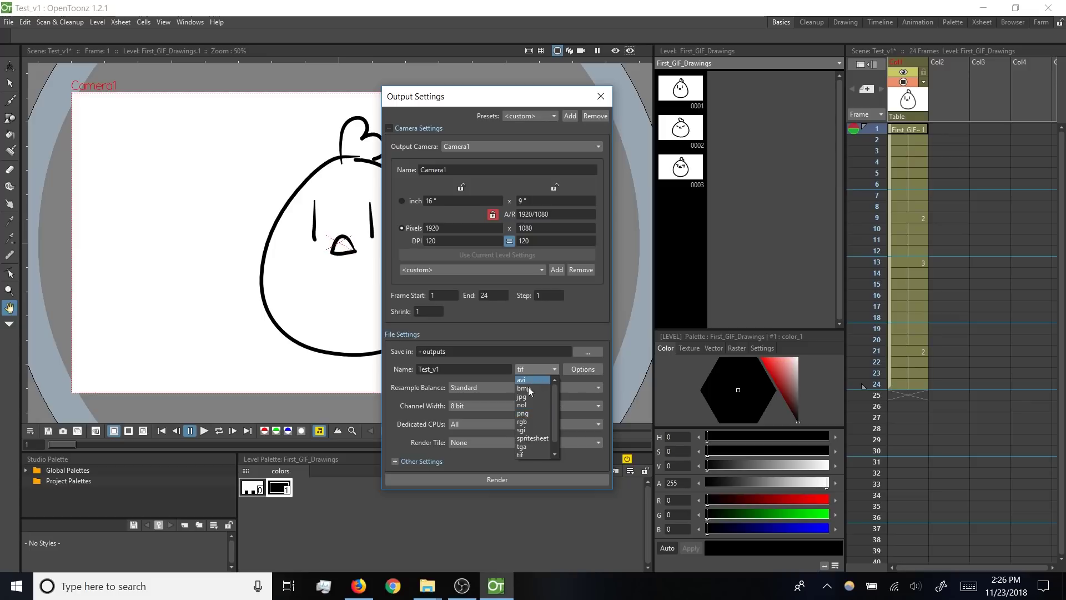
left_click(546, 328)
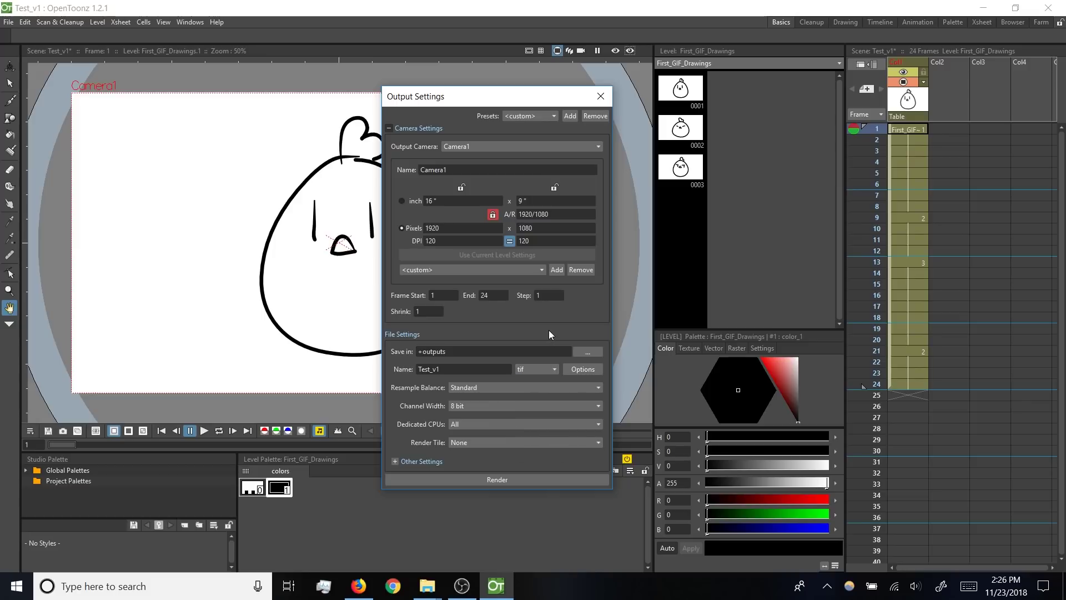
left_click(599, 103)
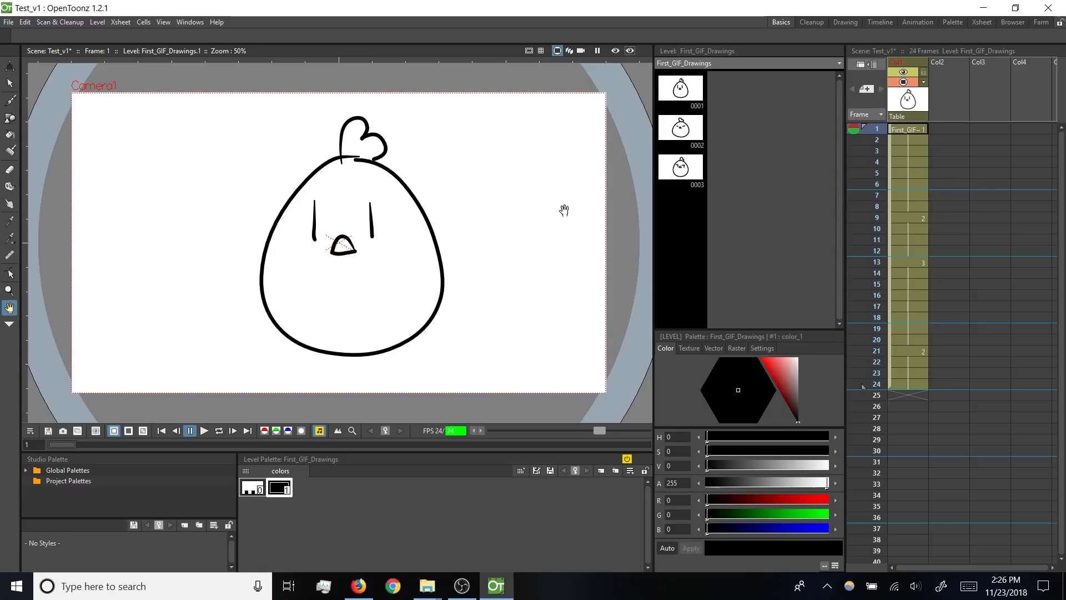
left_click(8, 23)
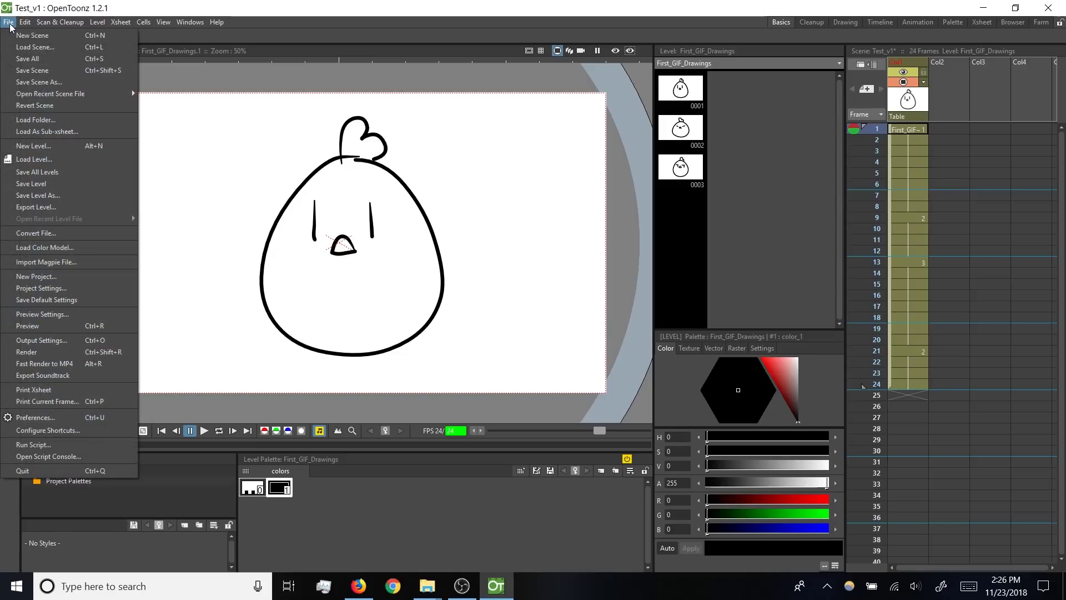
left_click(74, 363)
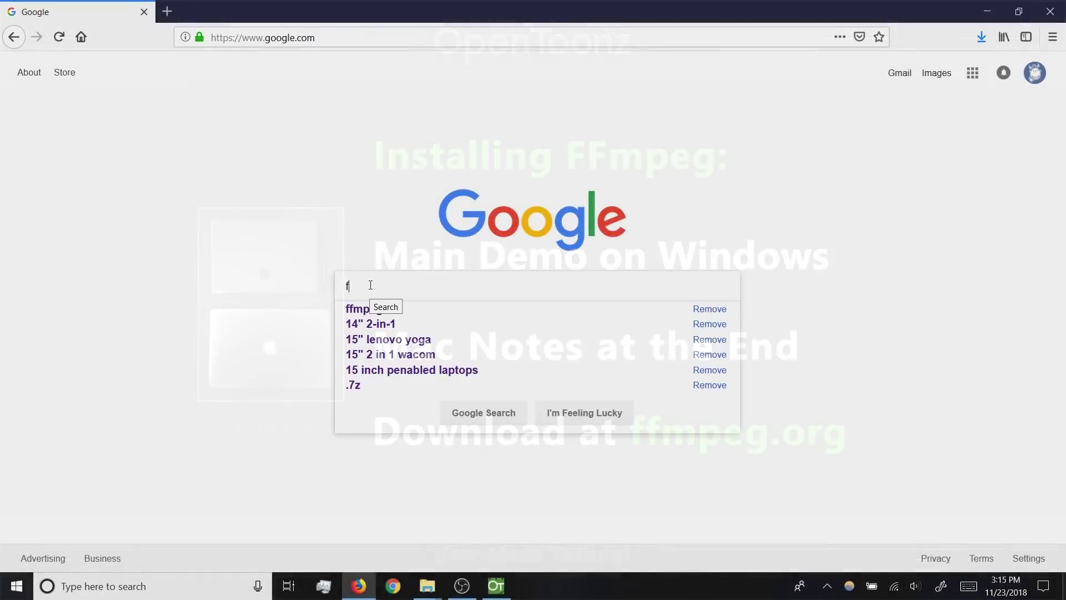
Step: Search Google for ffmpeg in Firefox and open the download page of ffmpeg.org
type("ffmpeg")
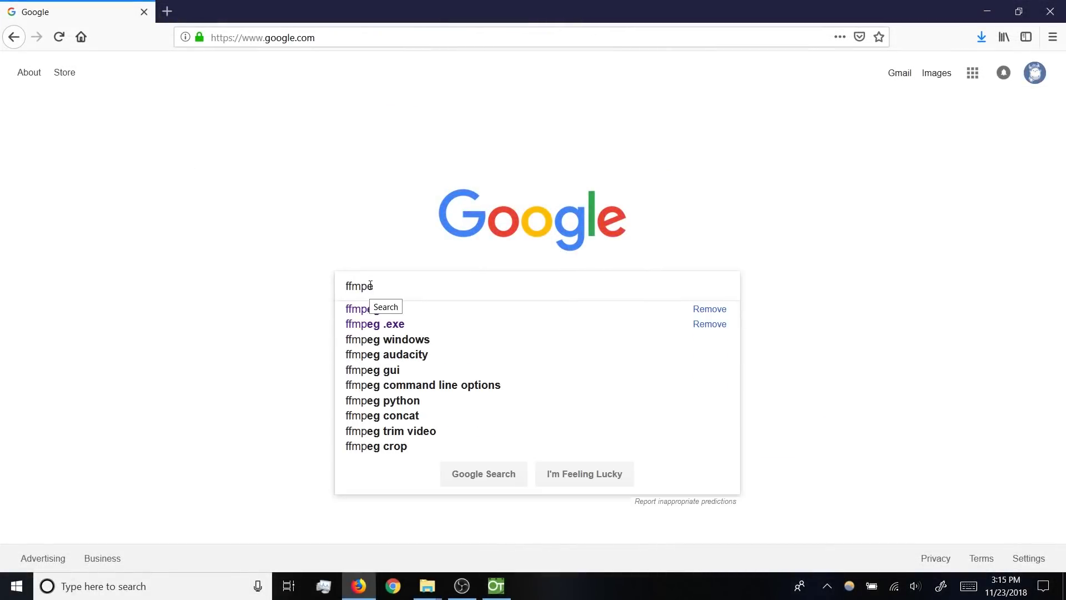
key("Return")
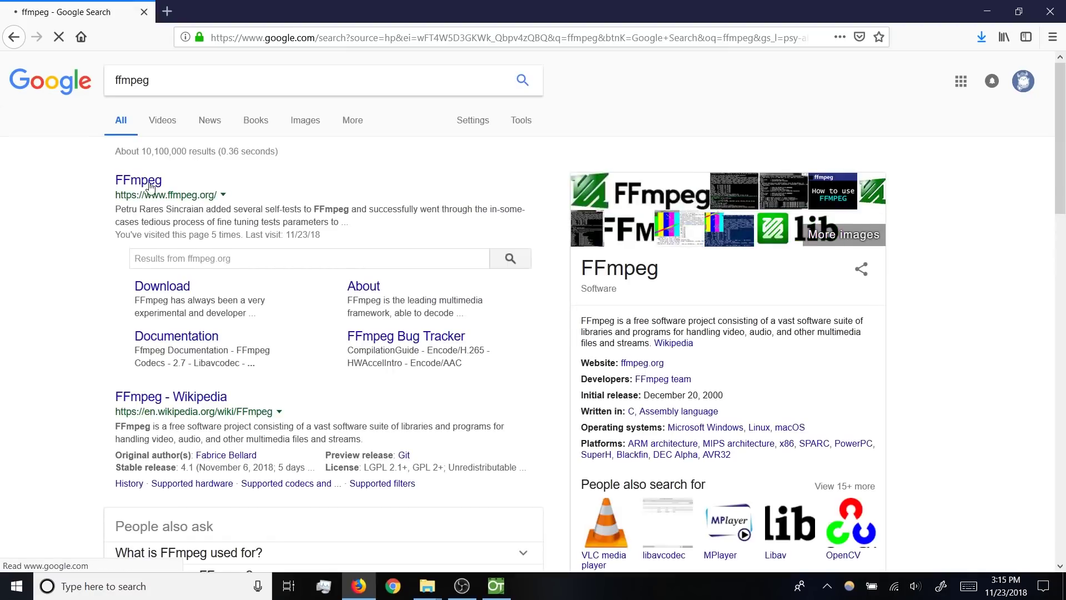
left_click(148, 181)
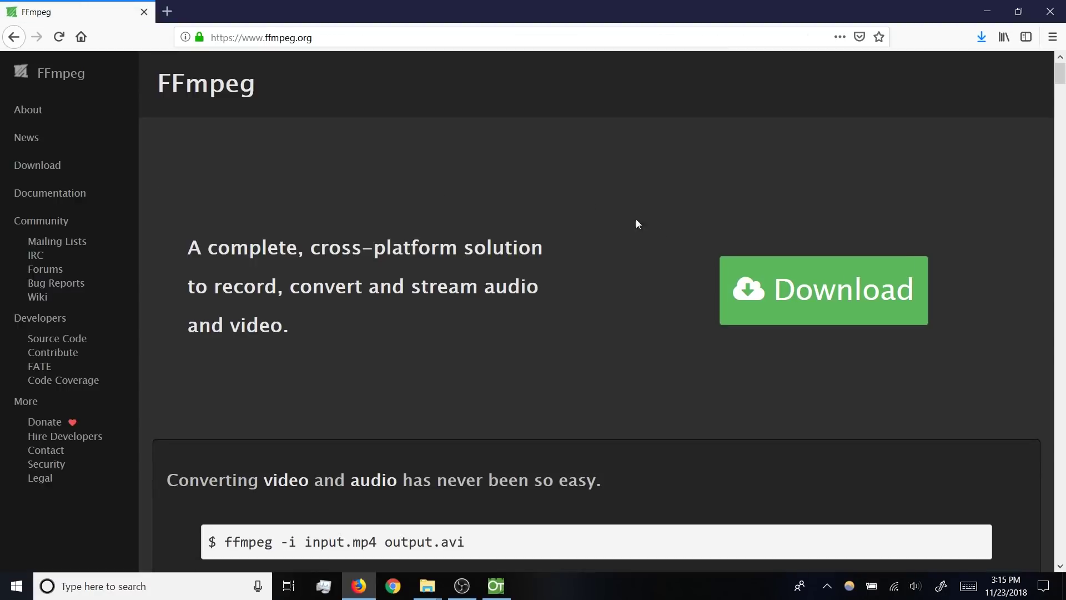
left_click(766, 294)
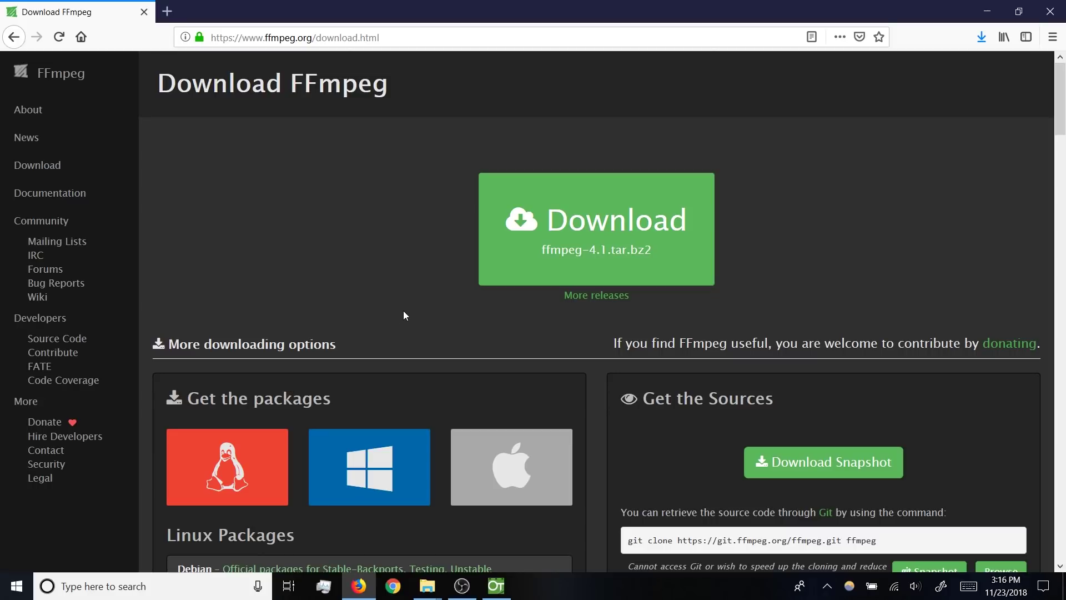
Step: Download the Windows 64-bit static build ffmpeg-20181123-fa08345-win64-static.zip and open the archive with Windows Explorer
scroll(376, 365, "down", 2)
left_click(373, 396)
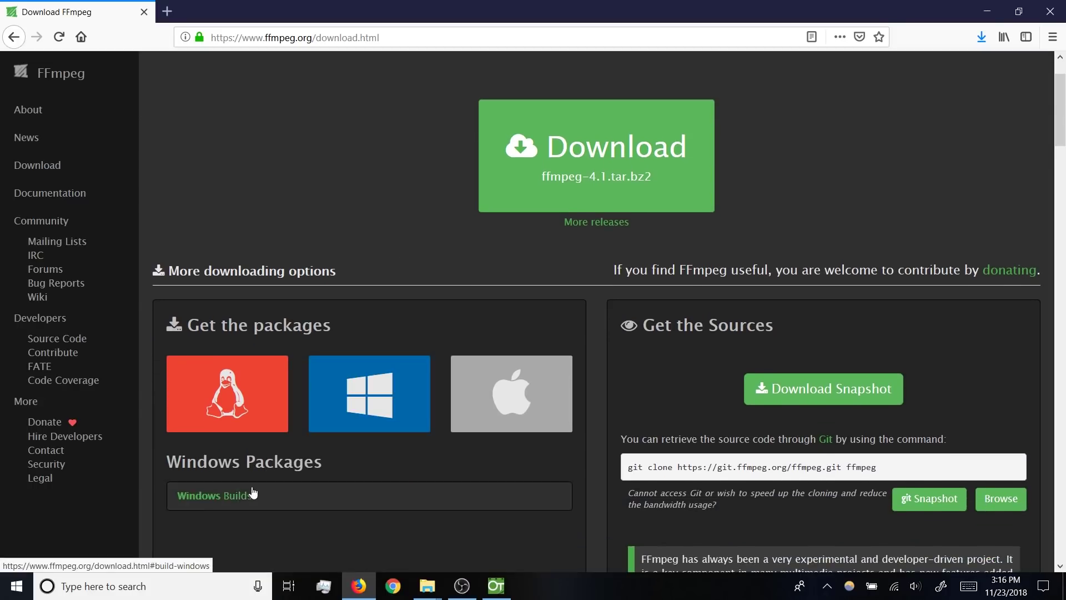
left_click(233, 500)
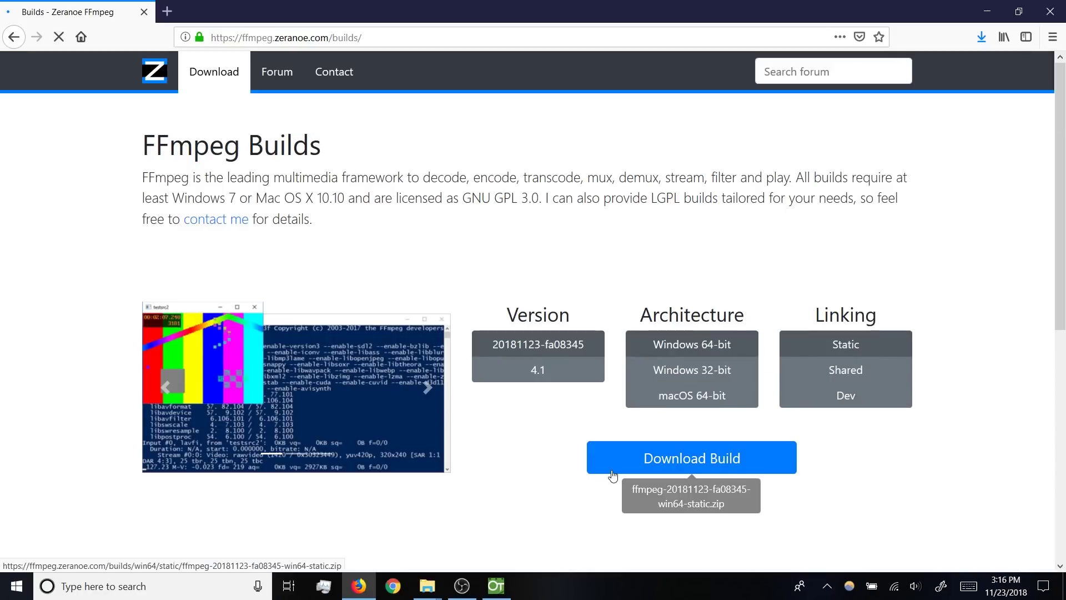
left_click(613, 473)
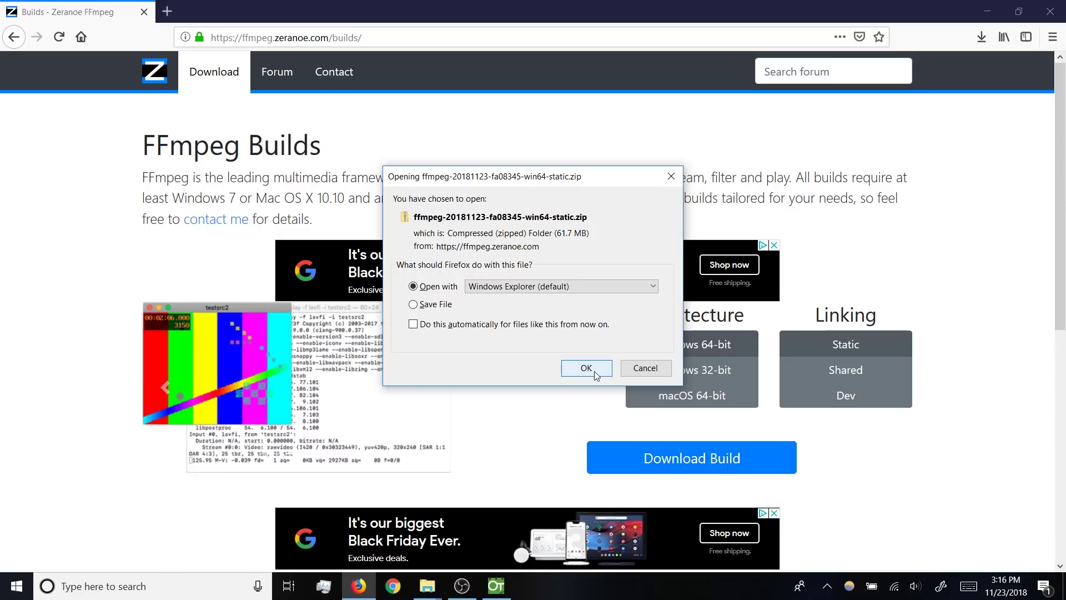
left_click(594, 374)
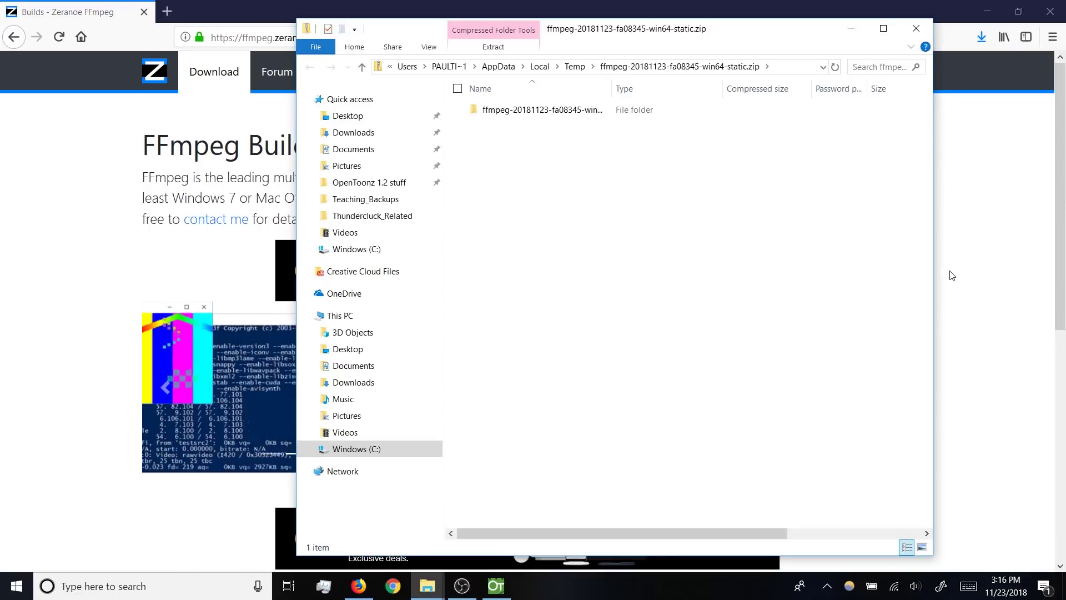
Step: Minimize the browser and copy the ffmpeg folder out of the zip archive into the root of the C: drive
left_click(986, 11)
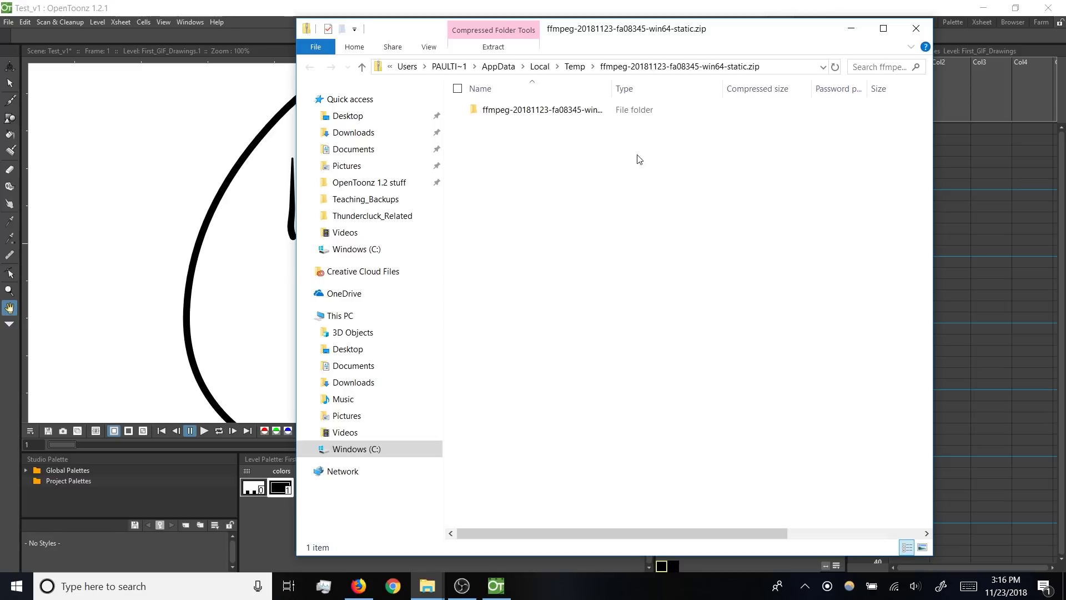
left_click(563, 114)
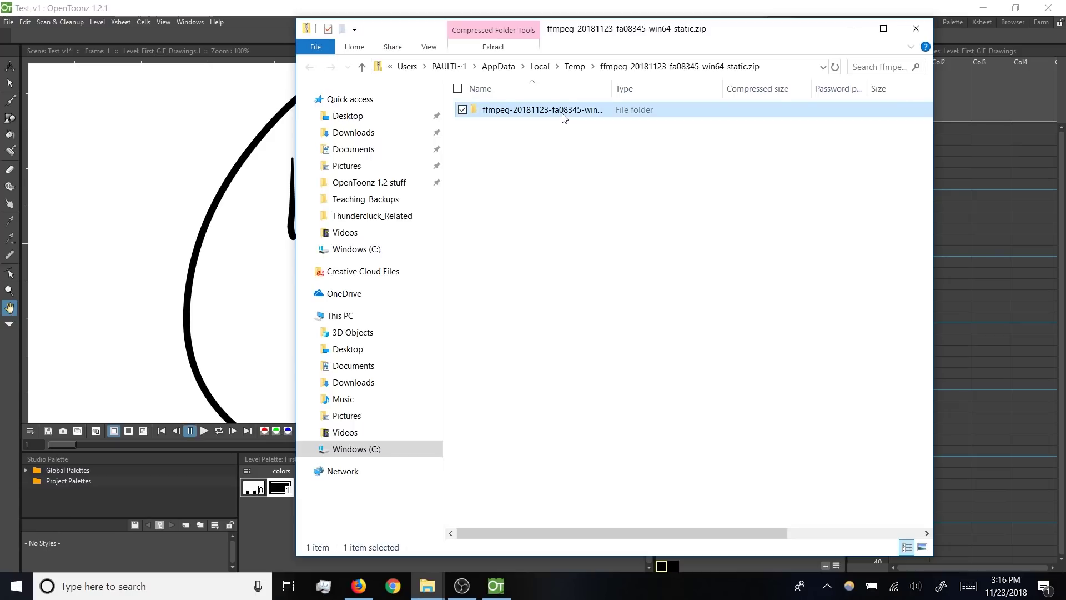
right_click(563, 114)
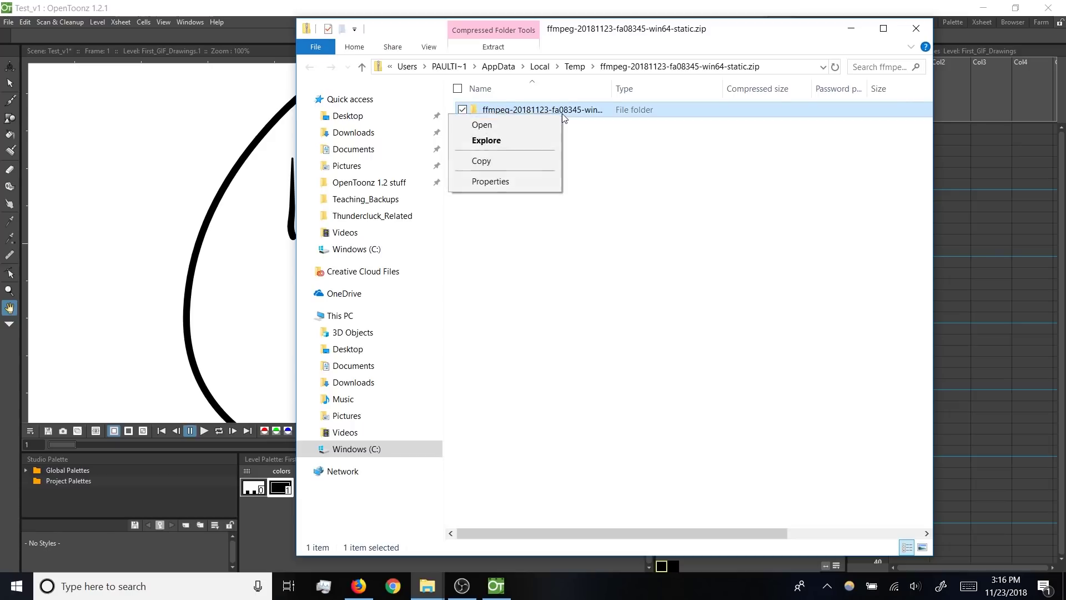
left_click(555, 159)
left_click(370, 316)
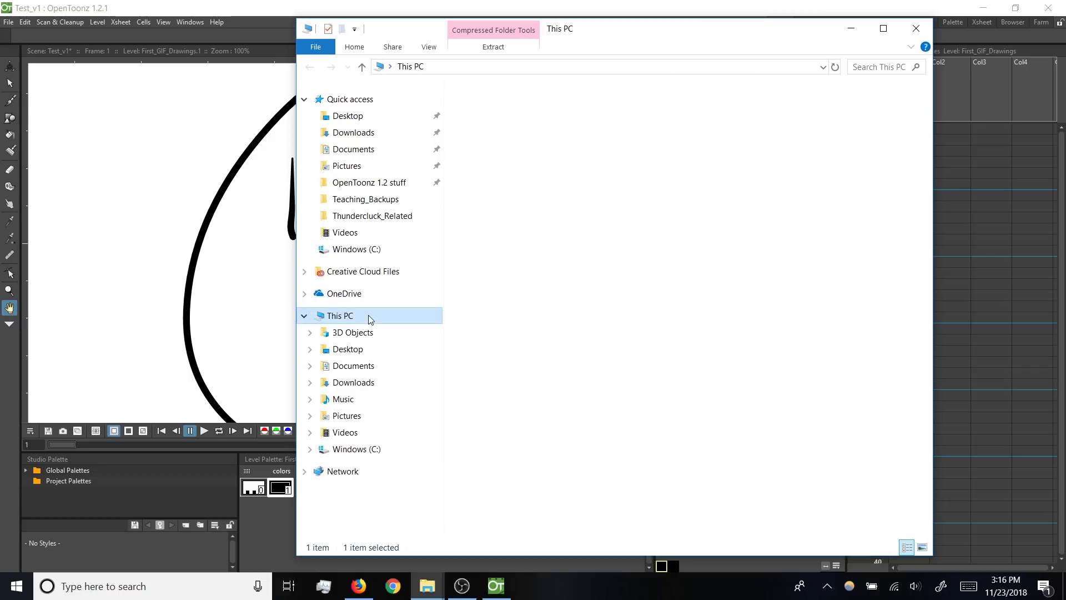
double_click(532, 318)
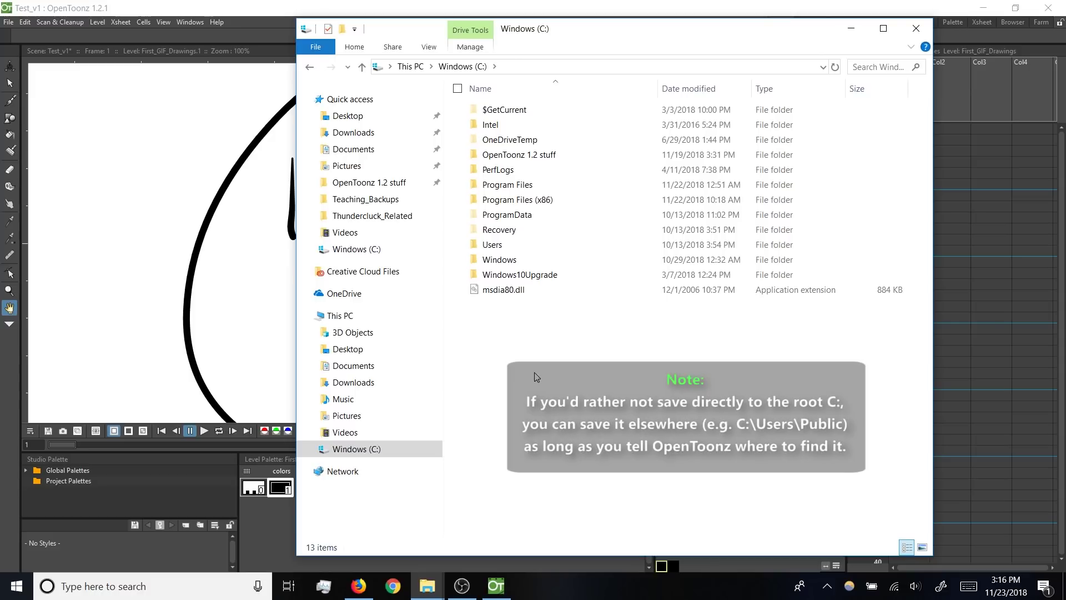
key("ctrl+v")
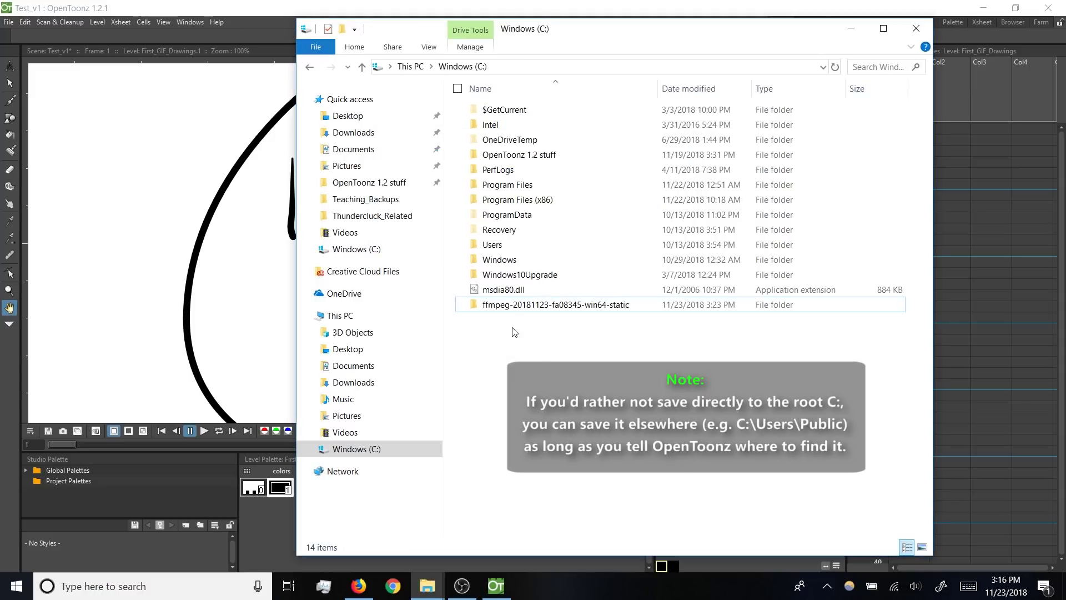
Step: Rename the copied build folder on the C: drive to ffmpeg
left_click(510, 310)
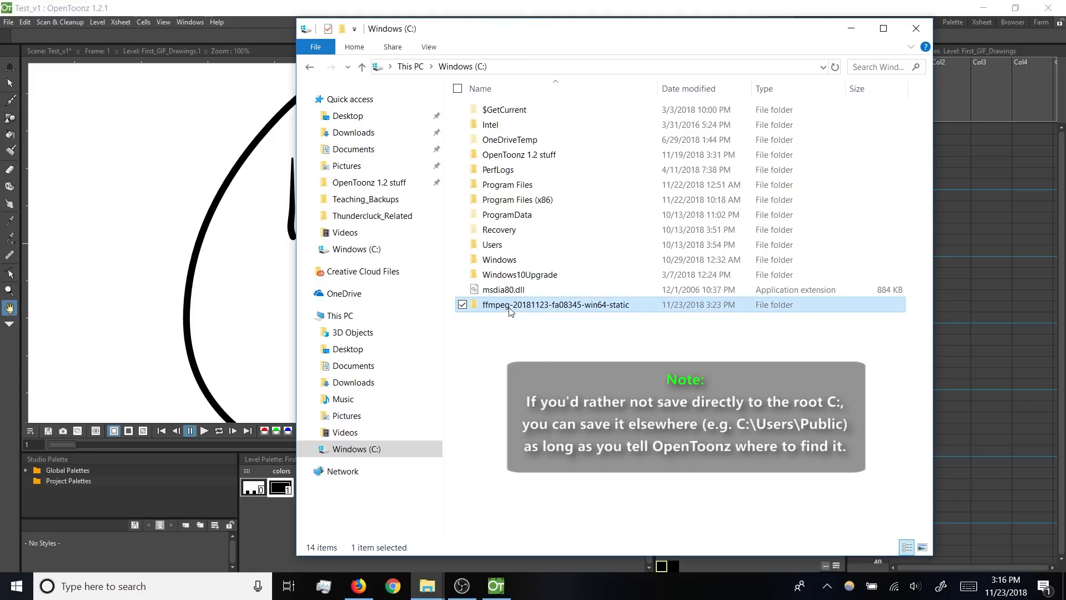
left_click(510, 307)
left_click_drag(510, 305, 663, 319)
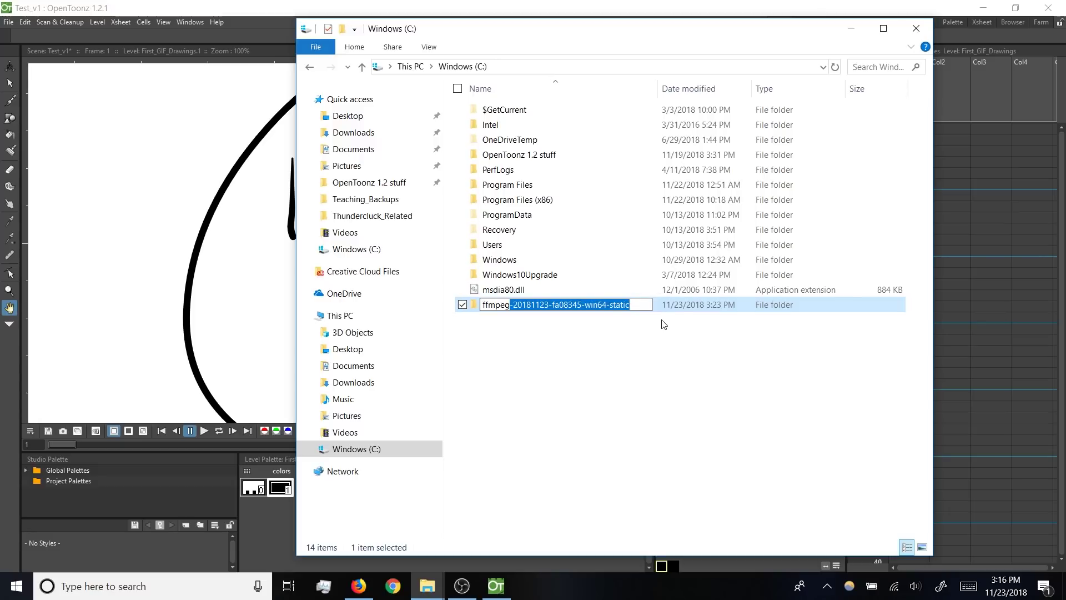
key("Delete")
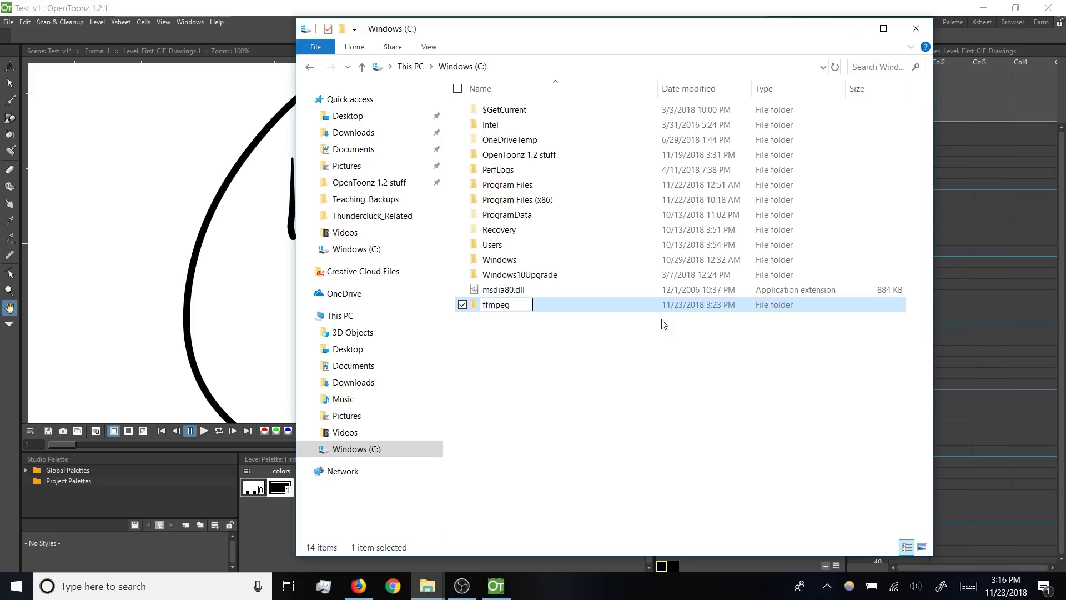
key("Return")
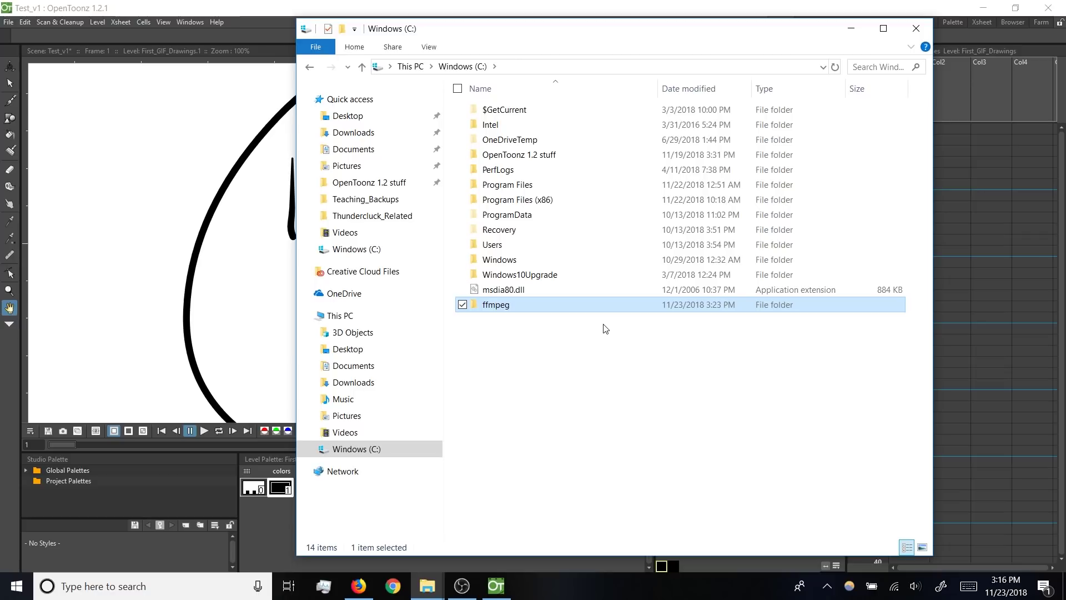
Step: Look through the ffmpeg folder and its bin subfolder for ffmpeg.exe, and return to OpenToonz
double_click(560, 310)
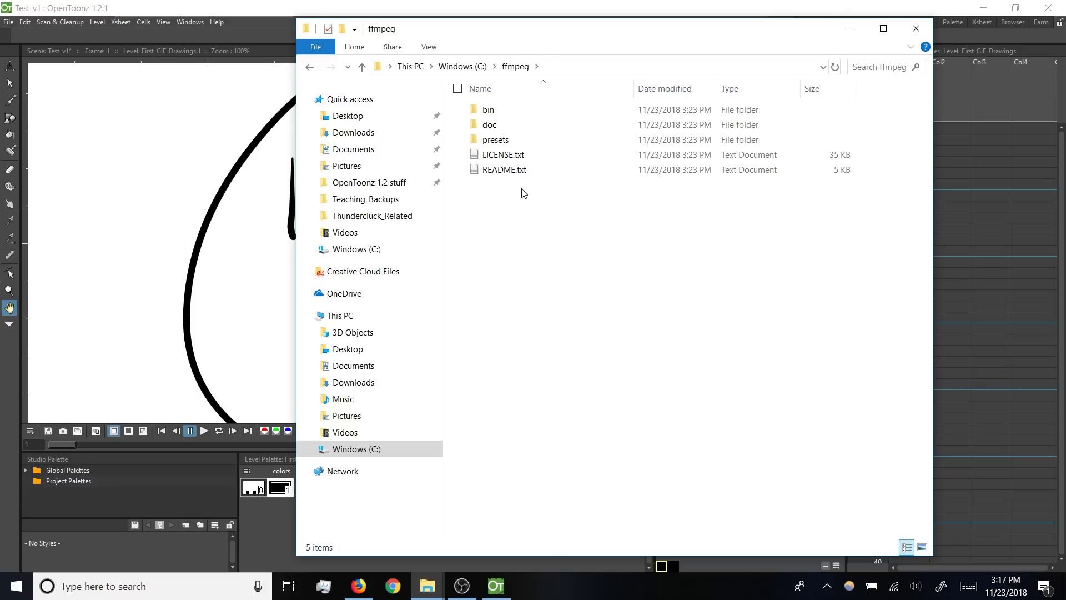
left_click(512, 172)
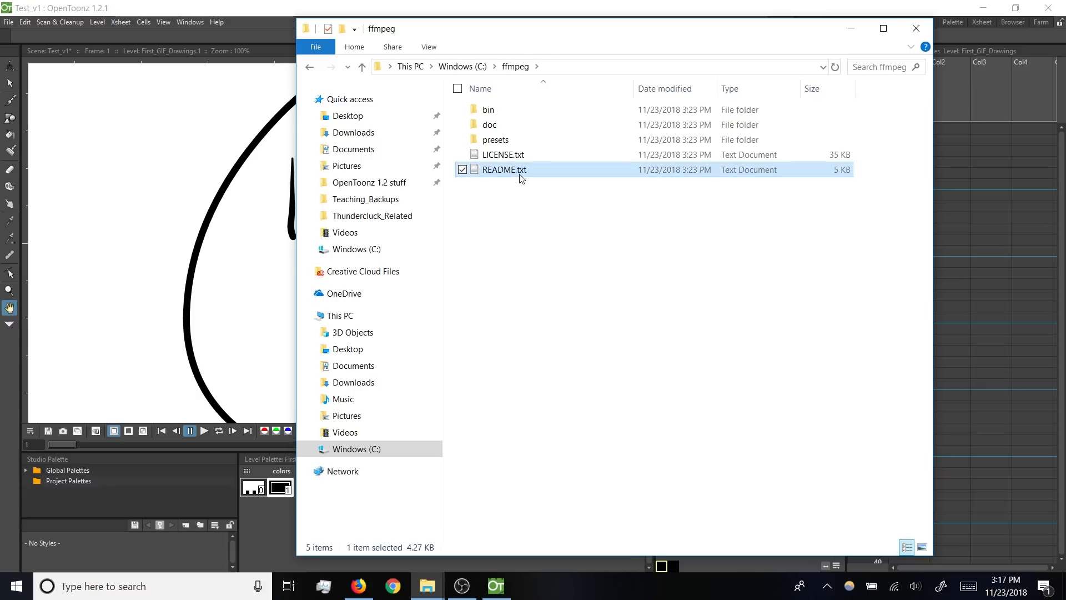
left_click(520, 205)
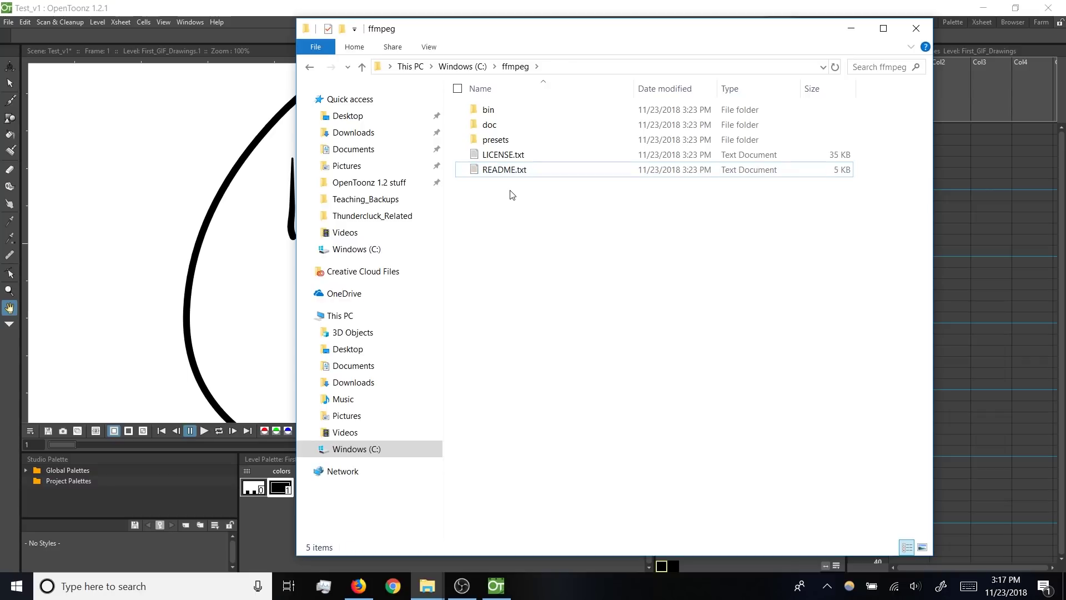
left_click(505, 111)
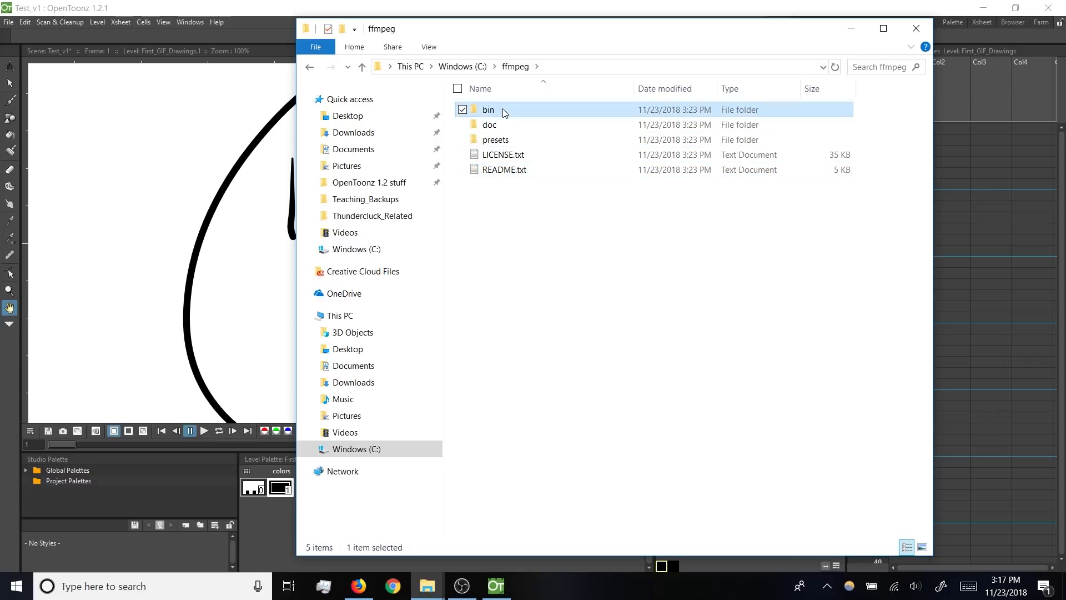
double_click(503, 110)
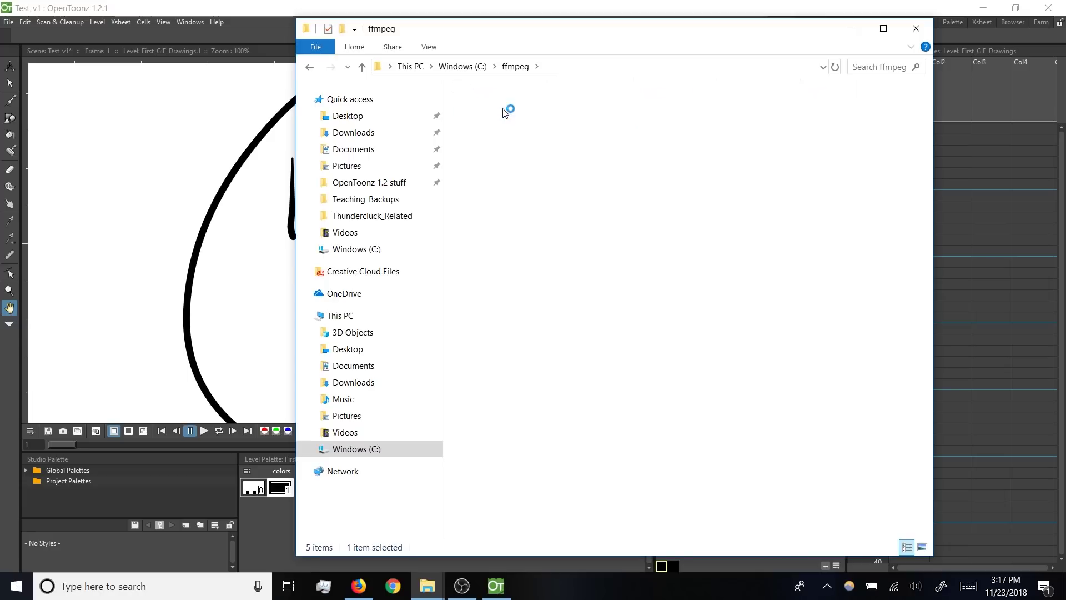
left_click(498, 114)
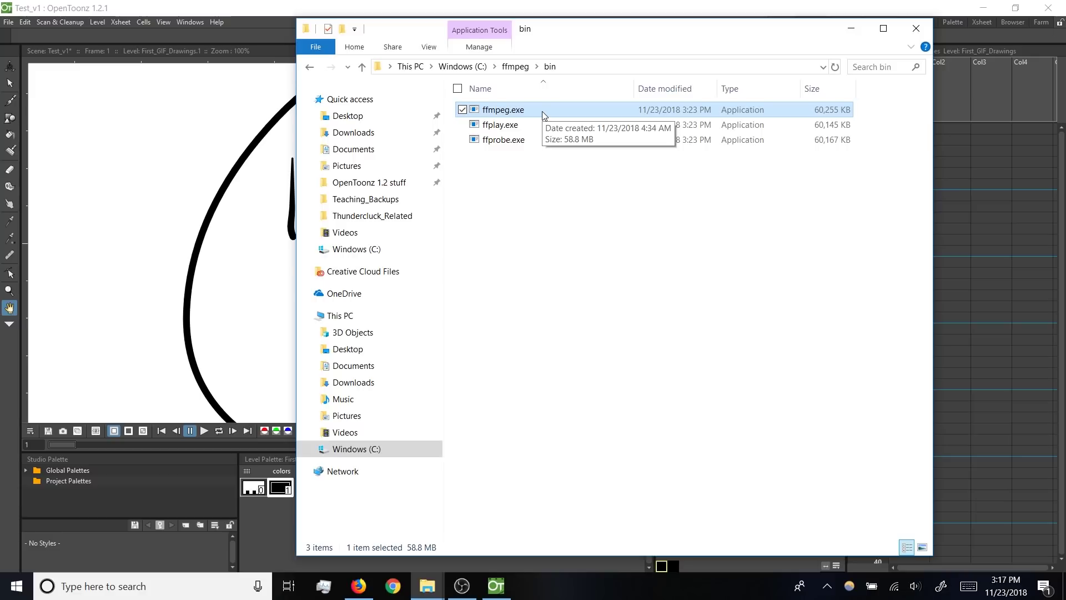
left_click(227, 13)
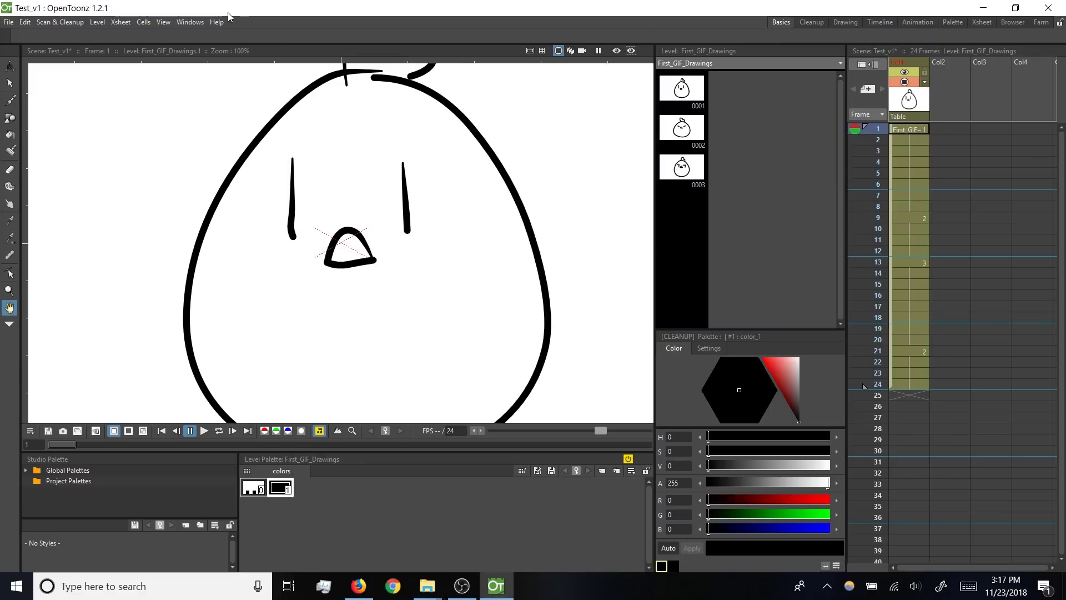
Step: Set the FFmpeg path in the Import/Export preferences to the folder C:\ffmpeg\bin, and close the preferences
left_click(8, 23)
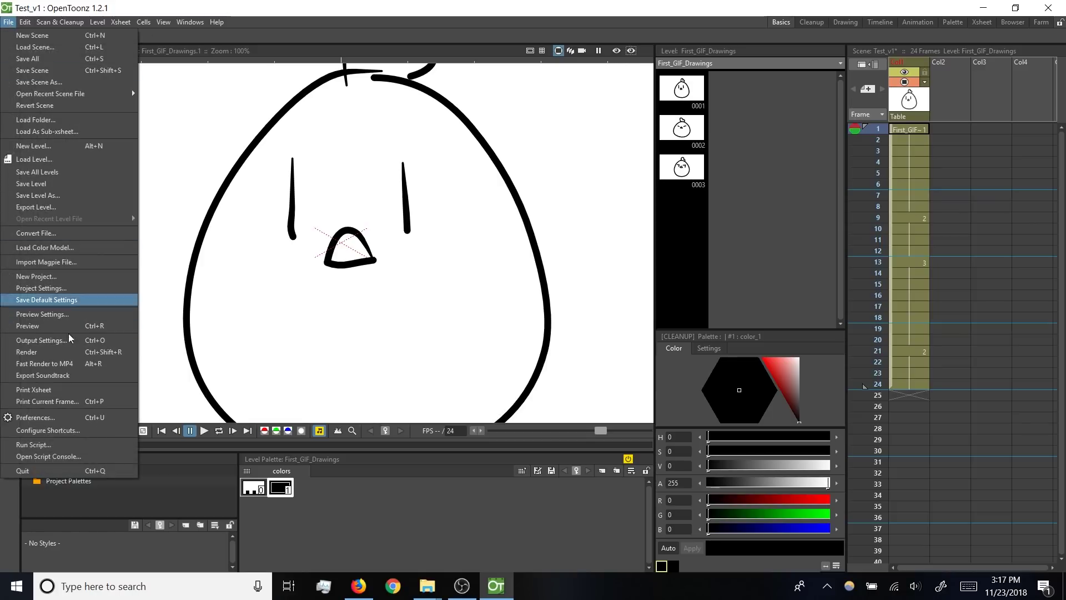
left_click(35, 422)
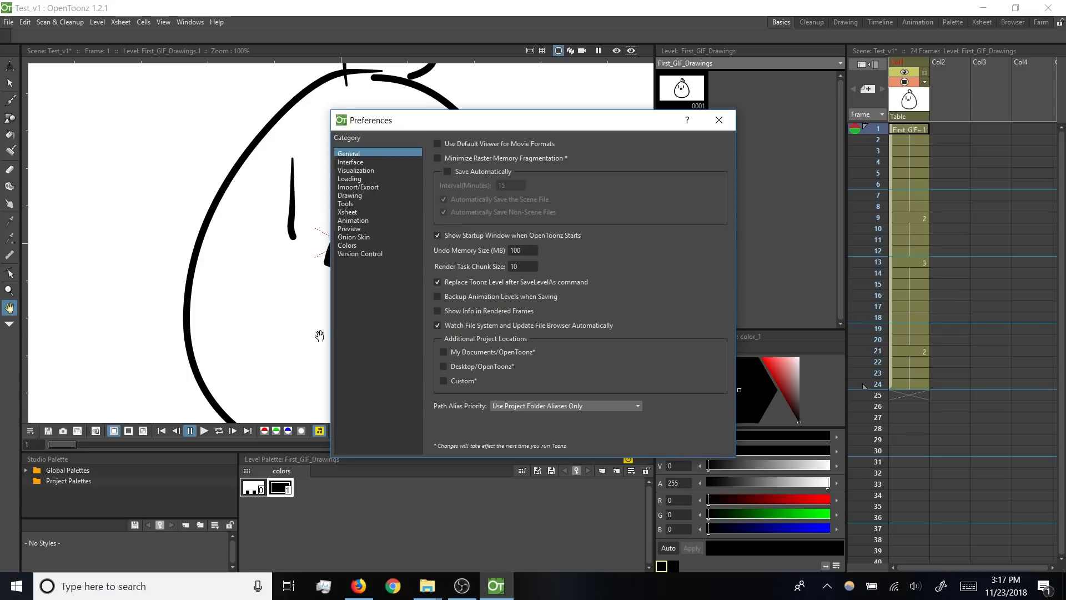
left_click(358, 188)
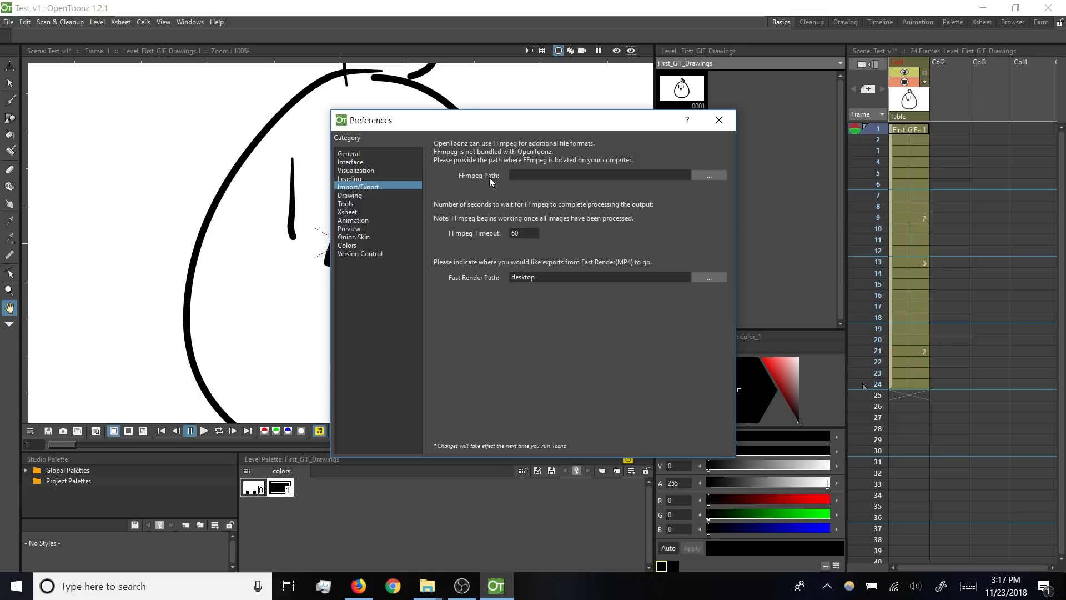
left_click(708, 174)
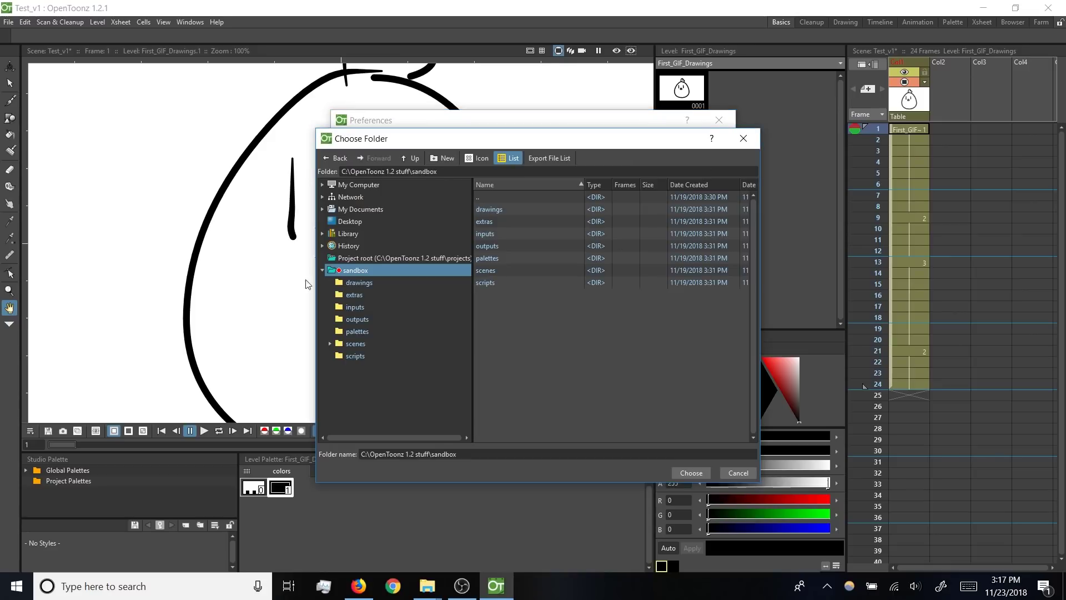
left_click(323, 185)
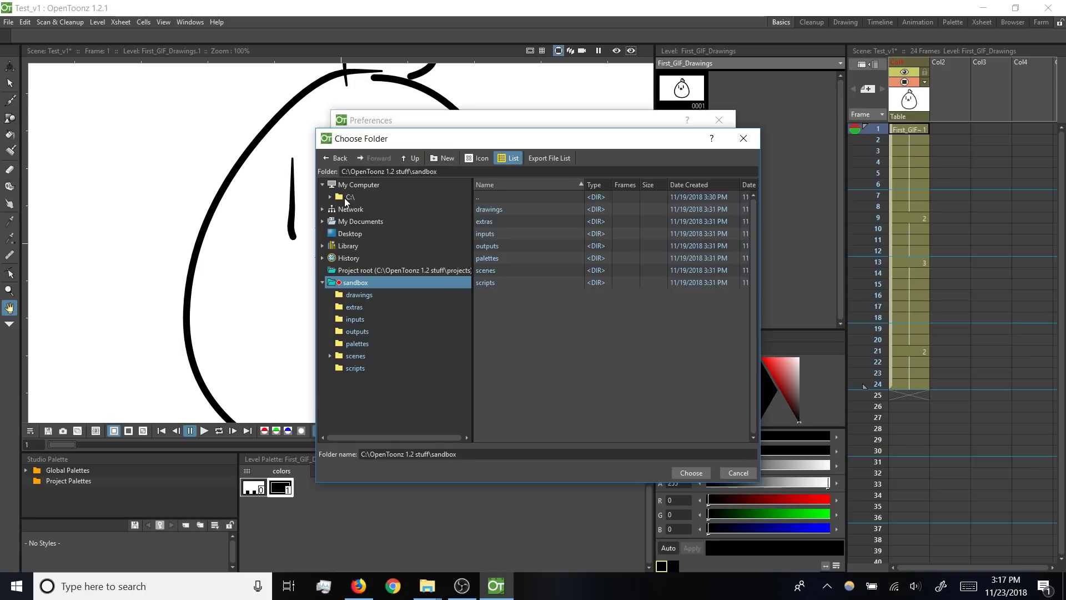
left_click(345, 197)
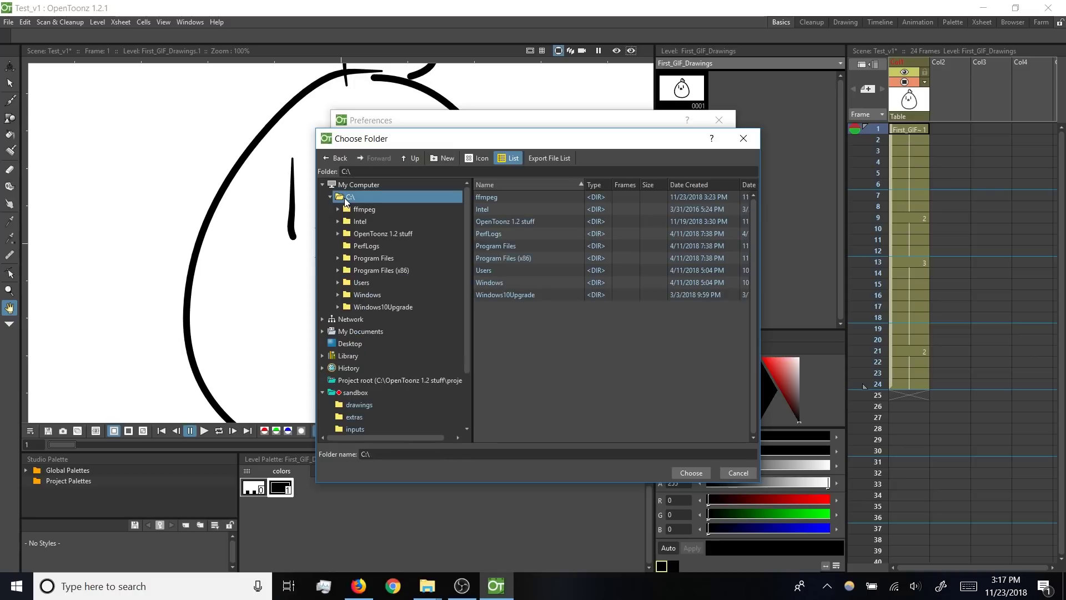
double_click(491, 198)
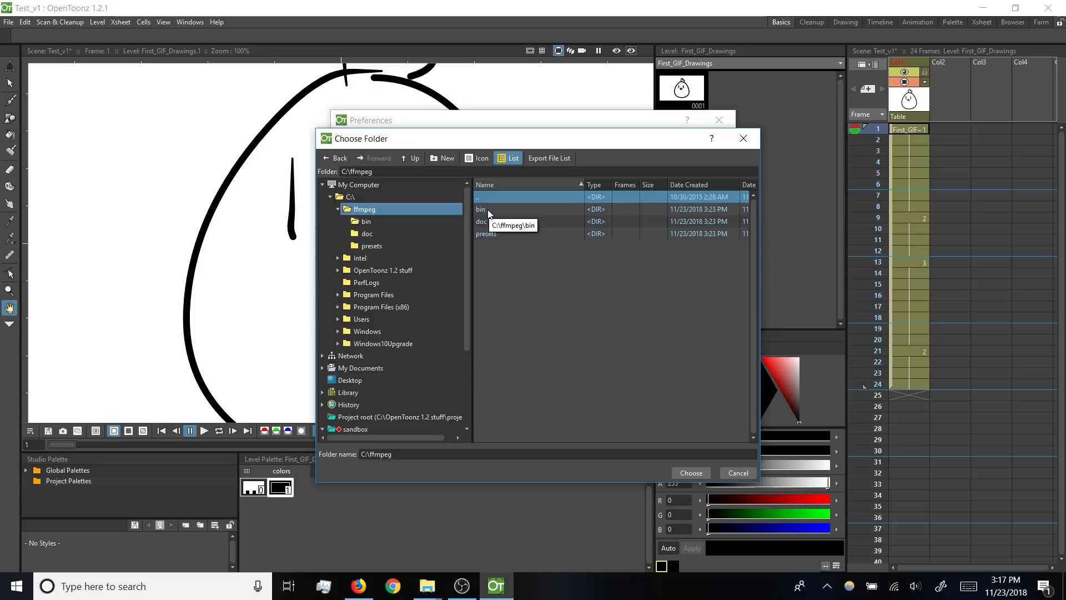
double_click(488, 210)
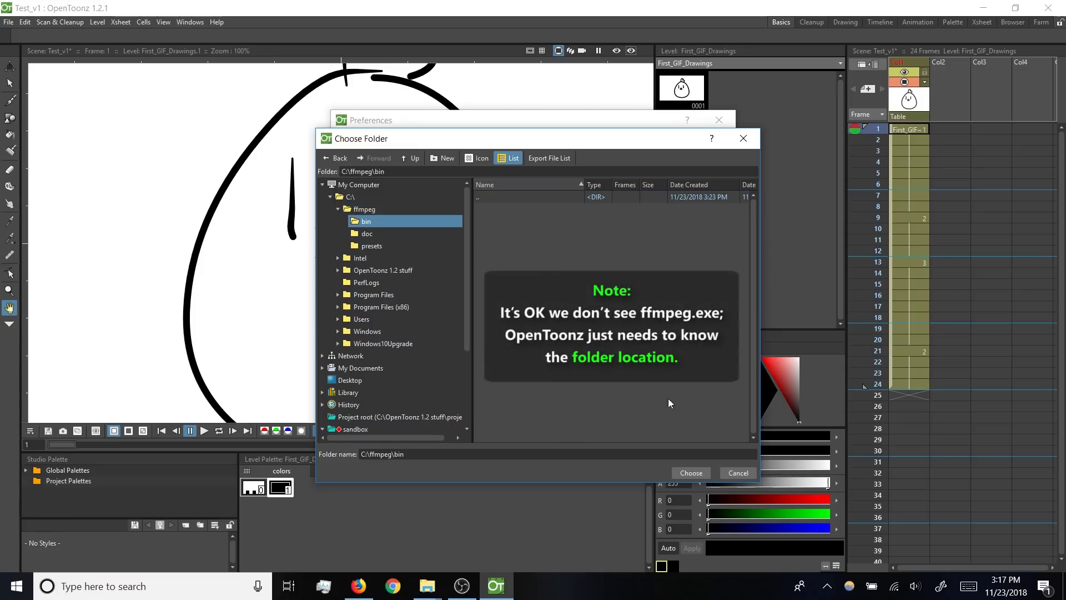
left_click(680, 471)
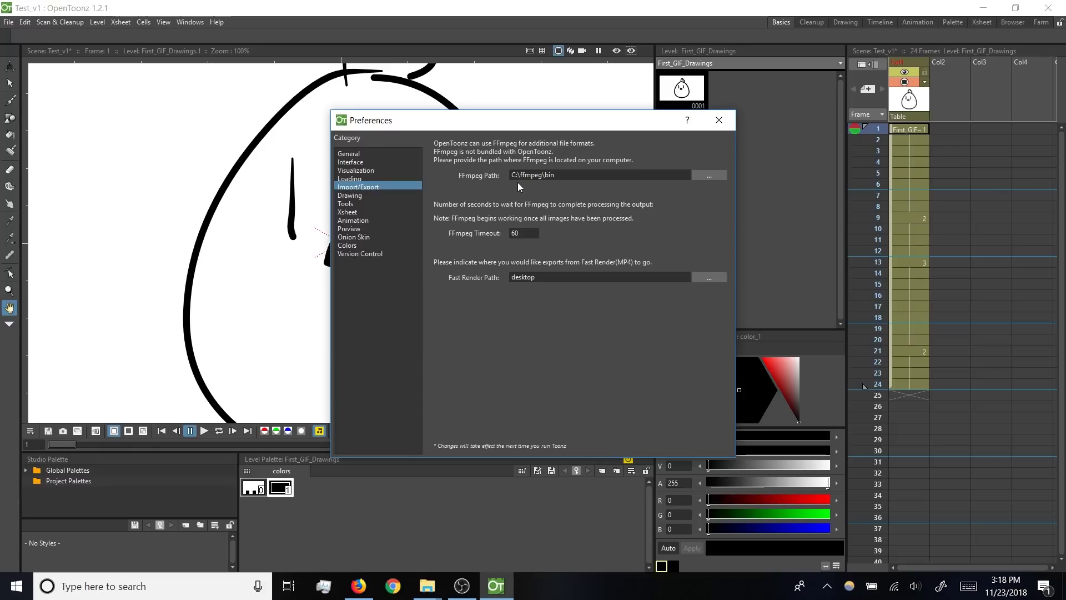
left_click(720, 120)
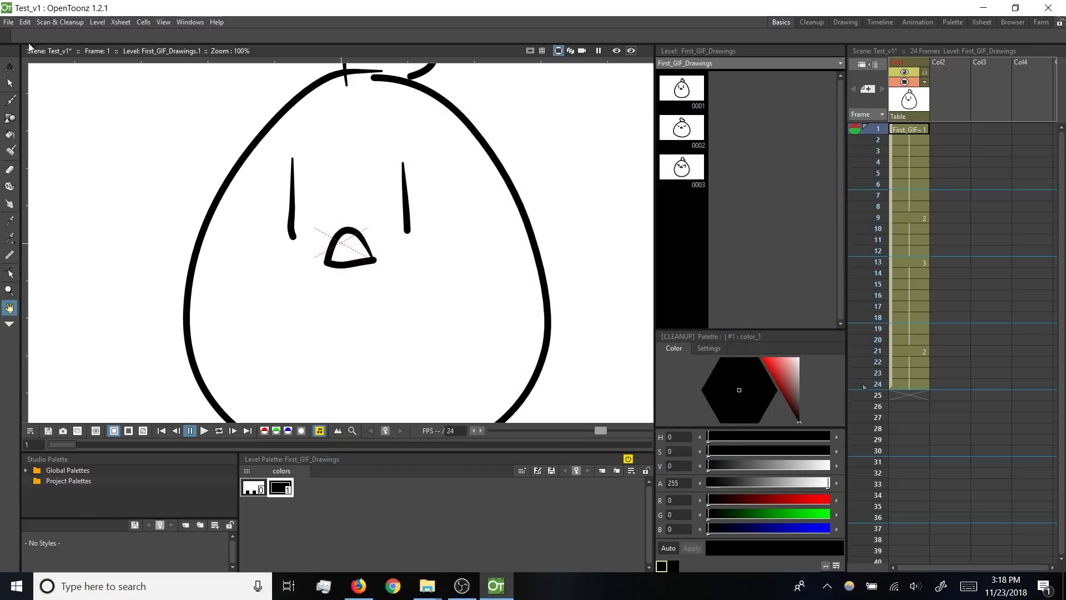
Step: Check the file formats offered in the scene's output settings, and close the settings without changing anything
left_click(9, 23)
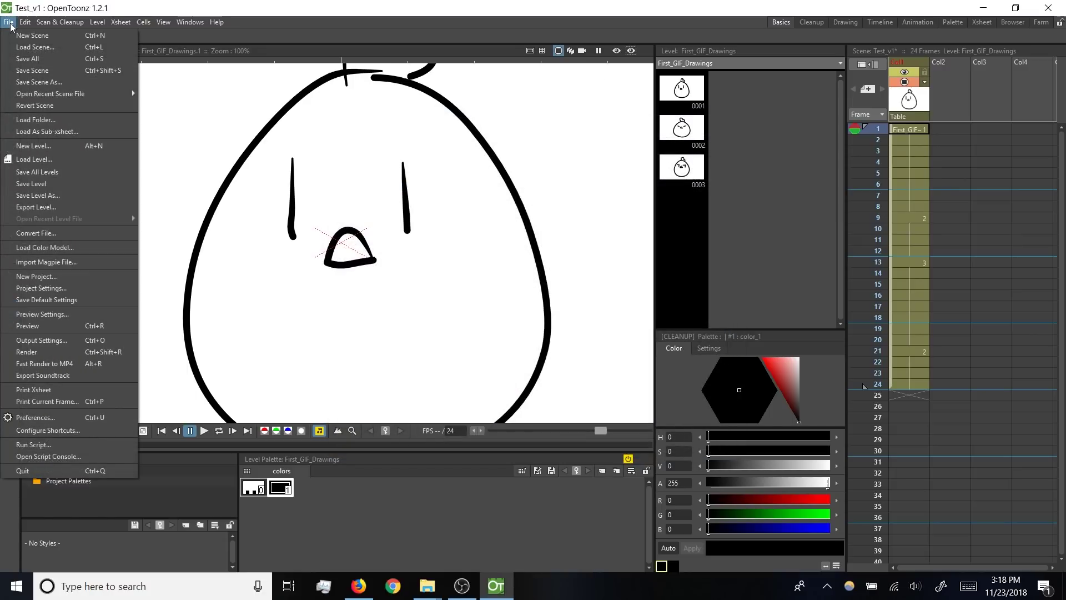
left_click(68, 341)
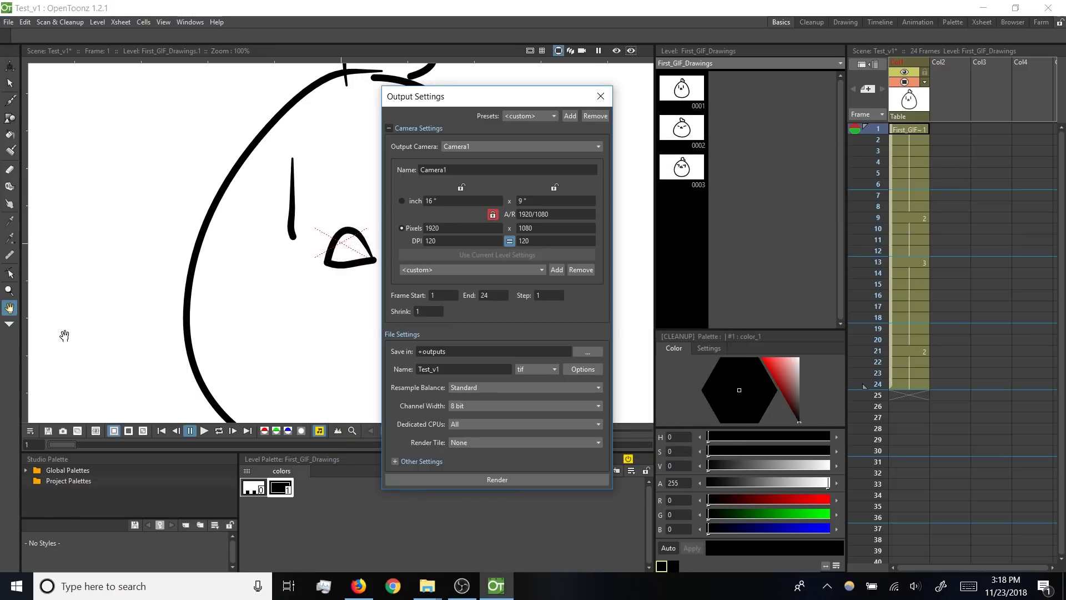
left_click(537, 370)
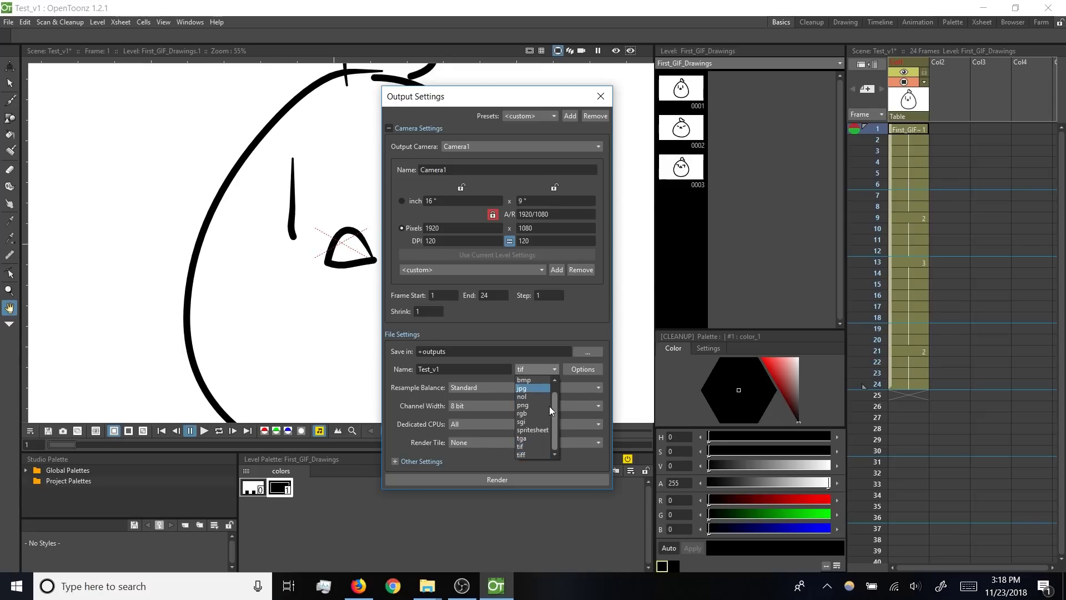
left_click(600, 98)
left_click(601, 98)
Step: Save all scene work, restart OpenToonz so the FFmpeg path takes effect, and reopen the Test_v1 scene
left_click(7, 22)
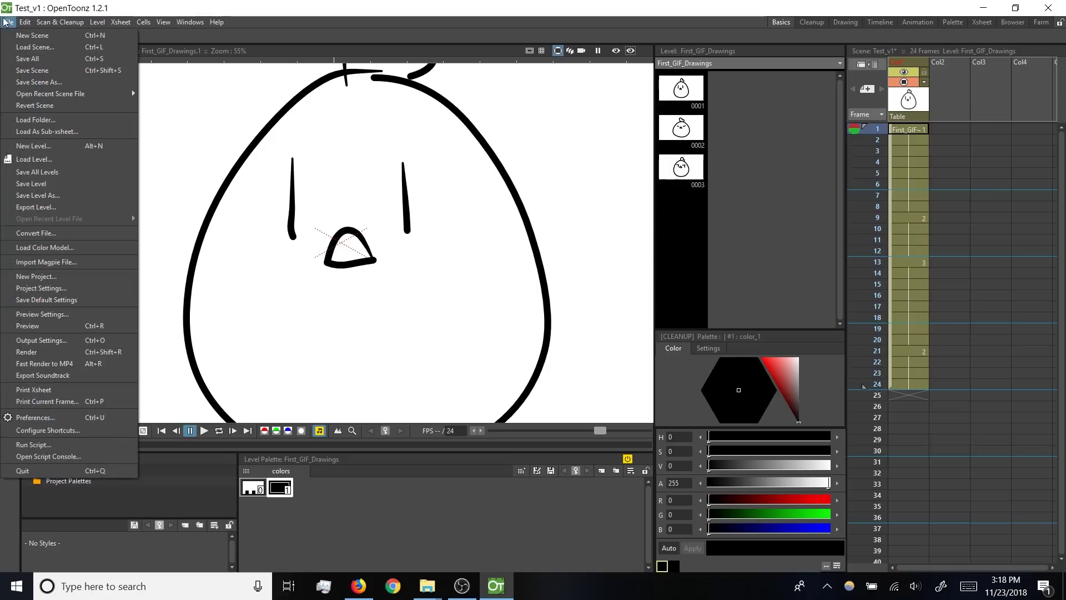
left_click(46, 60)
left_click(1045, 15)
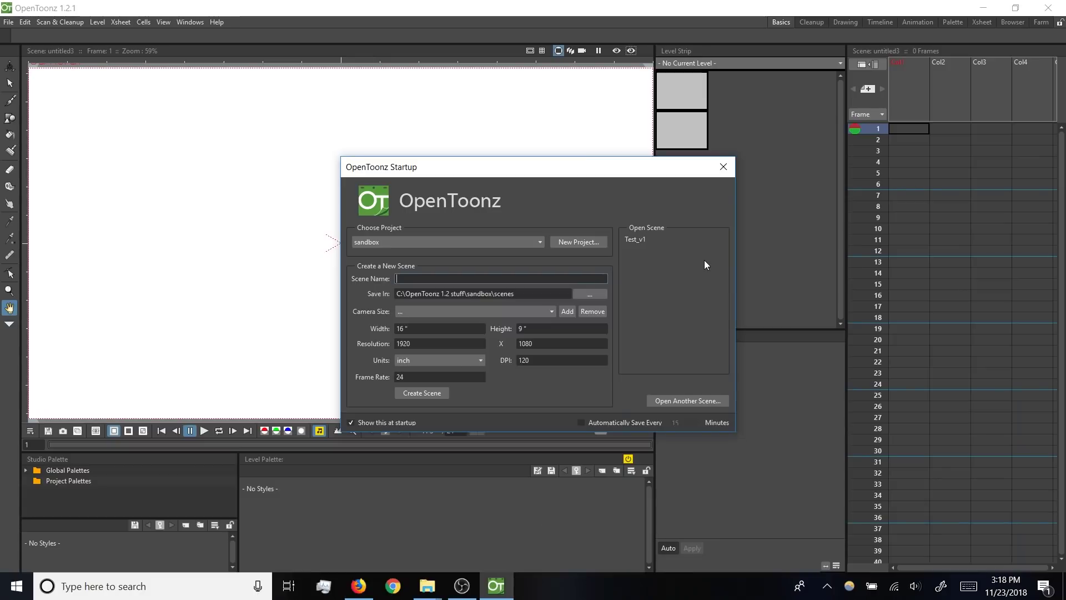
double_click(635, 239)
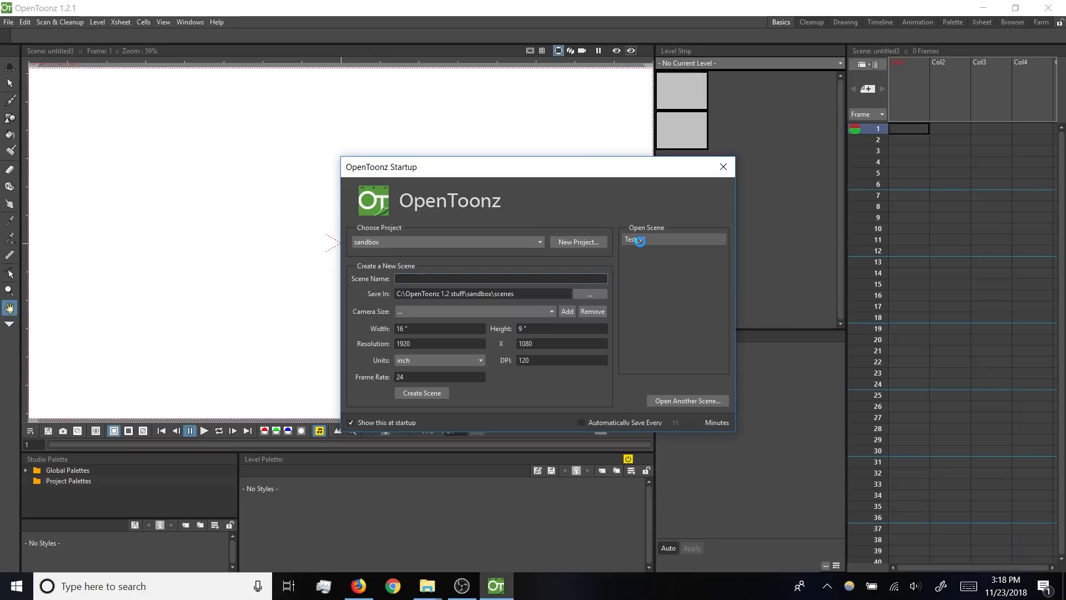
Step: Set the output file format to gif in the output settings of the Test_v1 scene
left_click(8, 21)
left_click(52, 345)
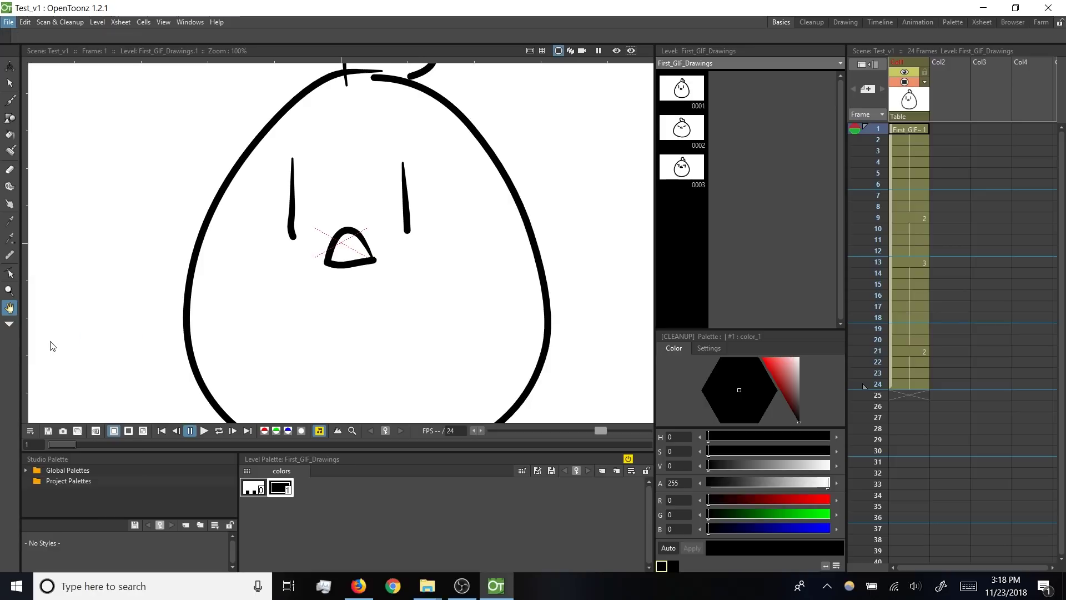
left_click(548, 369)
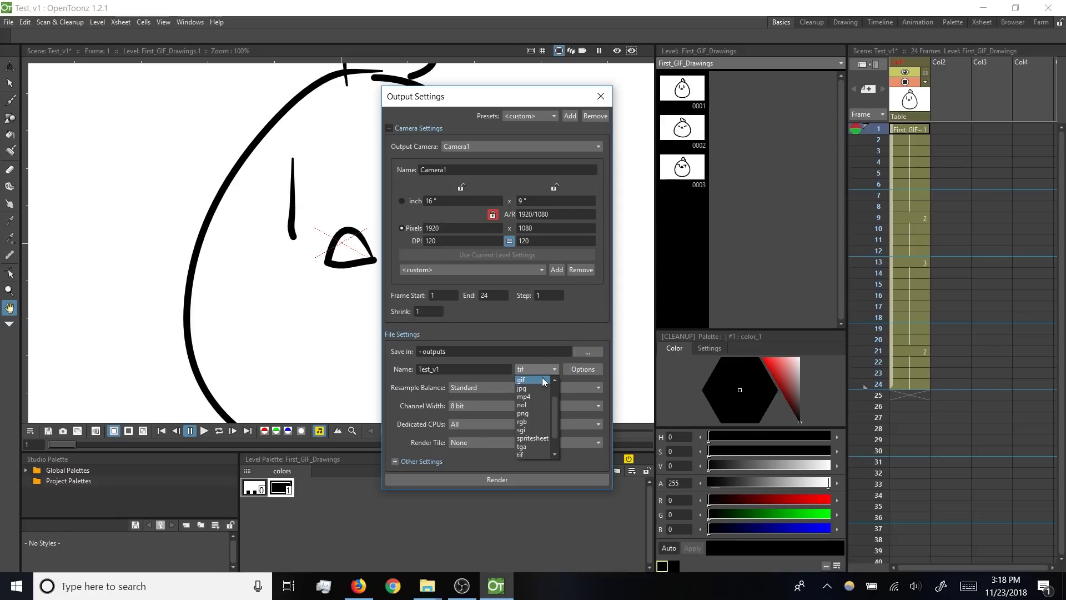
left_click(543, 381)
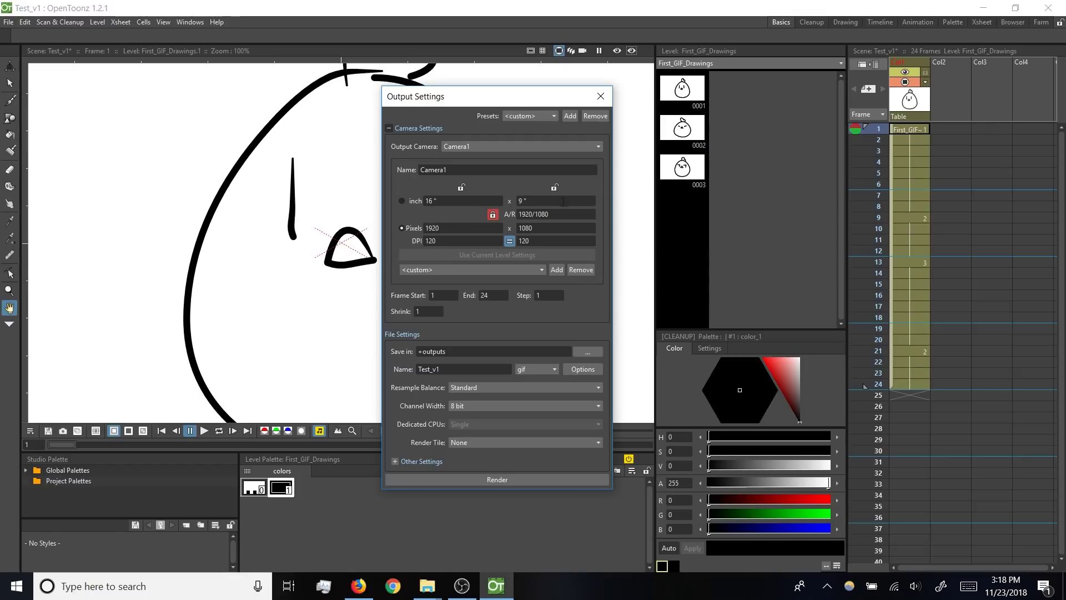
Step: Collapse the camera settings, name the output file Chicken_v1, and render the GIF
left_click(389, 128)
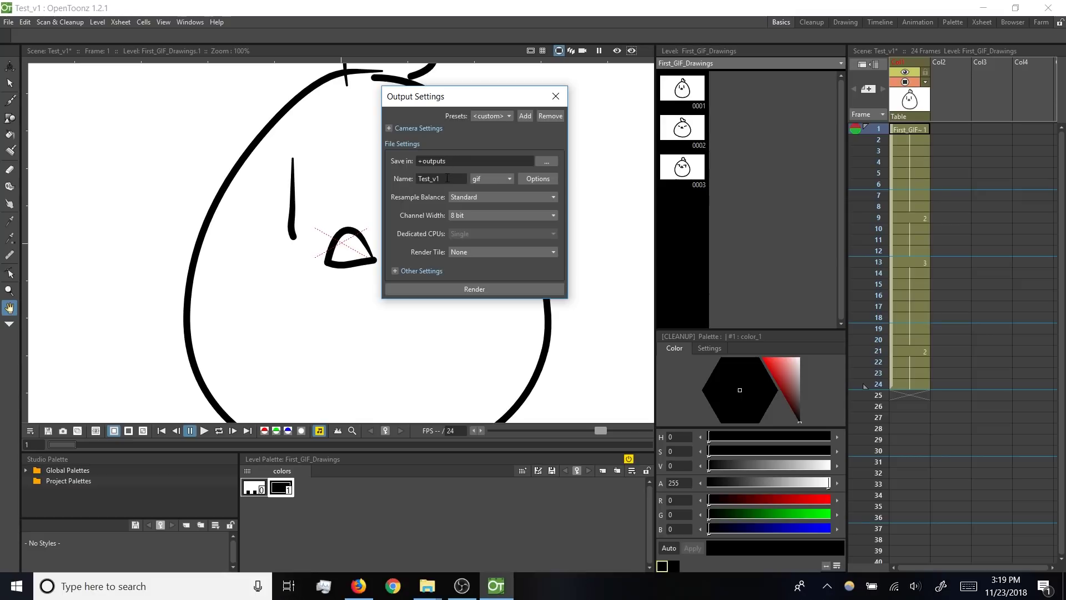
double_click(447, 178)
type("Chicken_v1")
left_click(470, 288)
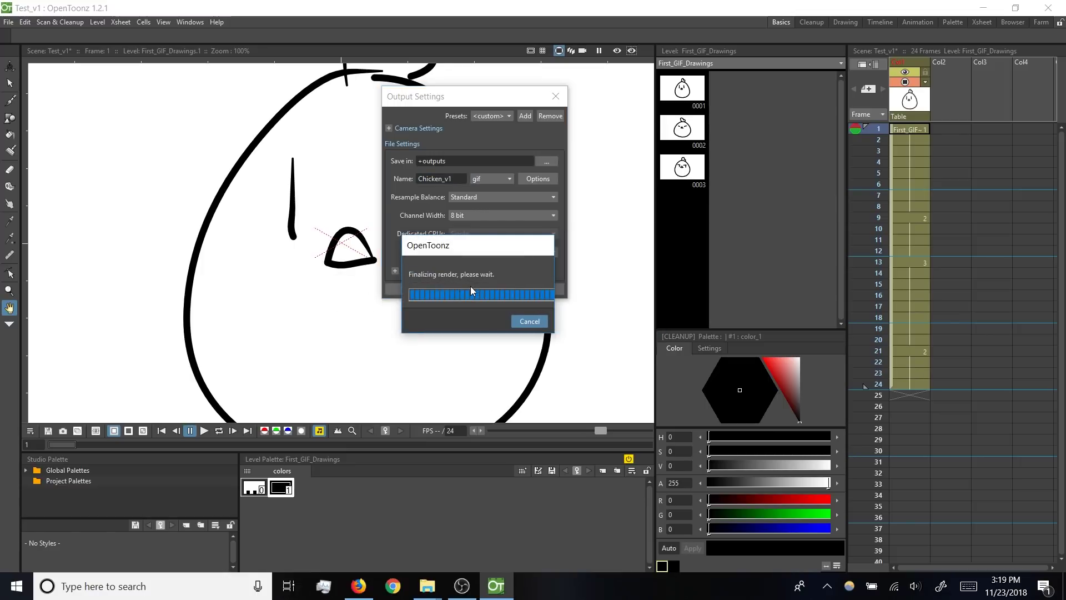
Step: Switch to File Explorer and browse to C:\OpenToonz 1.2 stuff\sandbox\outputs to check the rendered Chicken_v1.gif
mouse_move(427, 586)
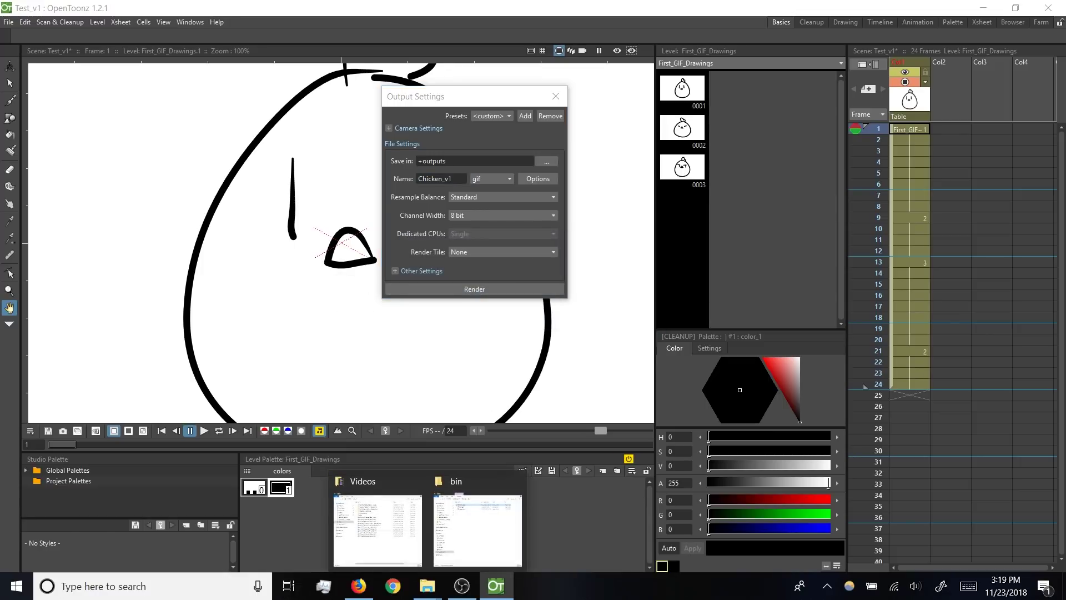
left_click(455, 541)
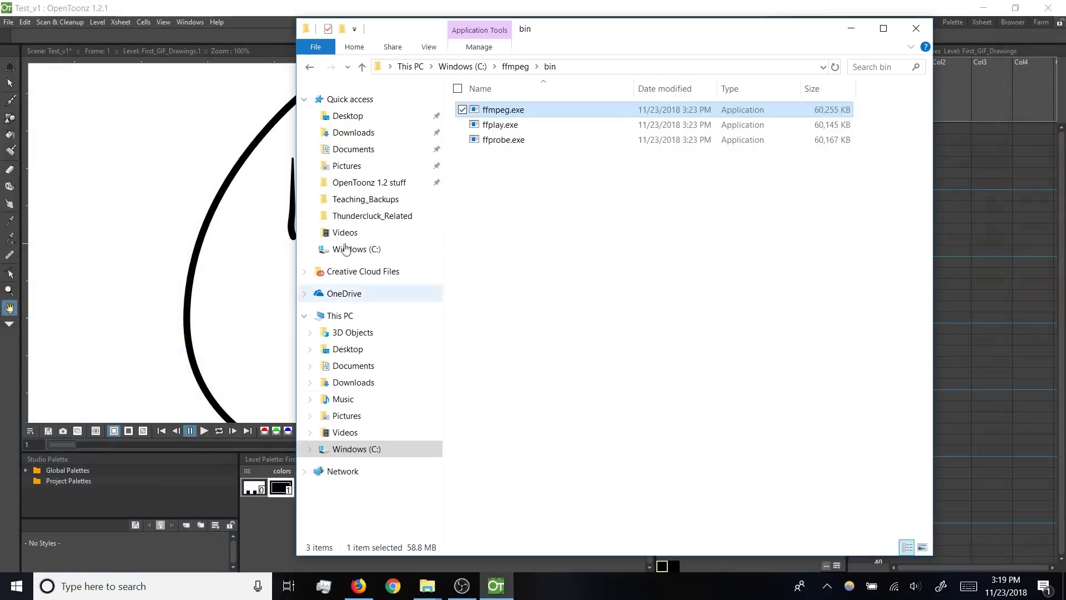
left_click(342, 451)
left_click(549, 171)
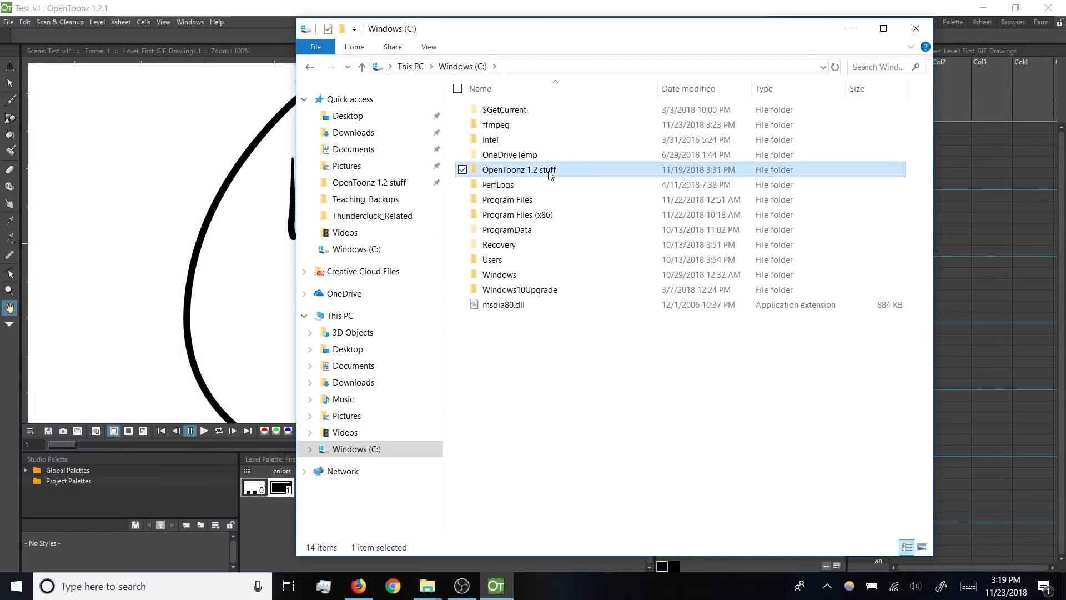
double_click(550, 173)
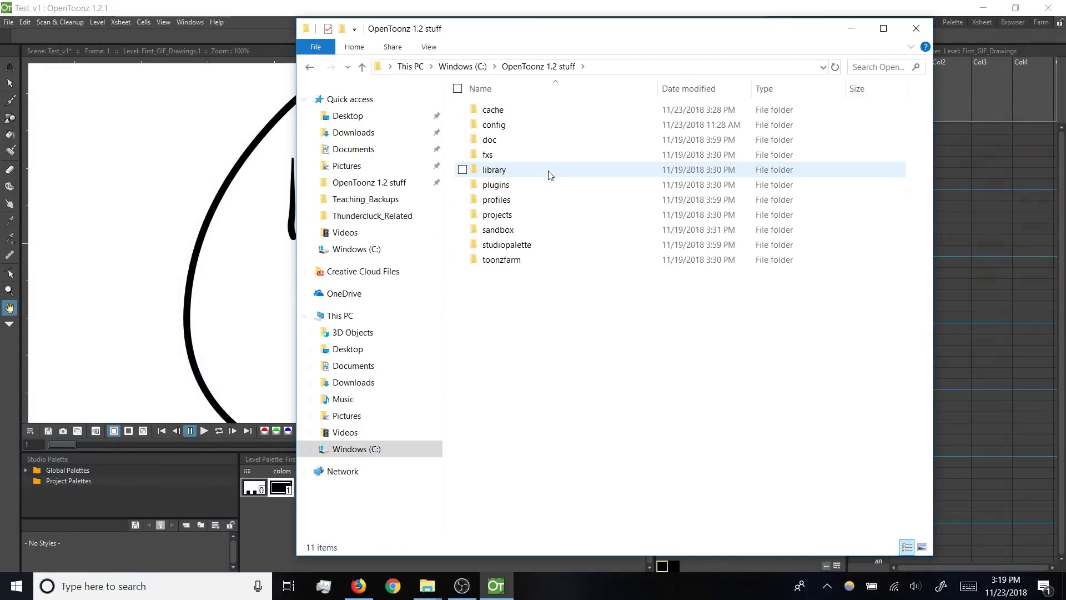
double_click(538, 227)
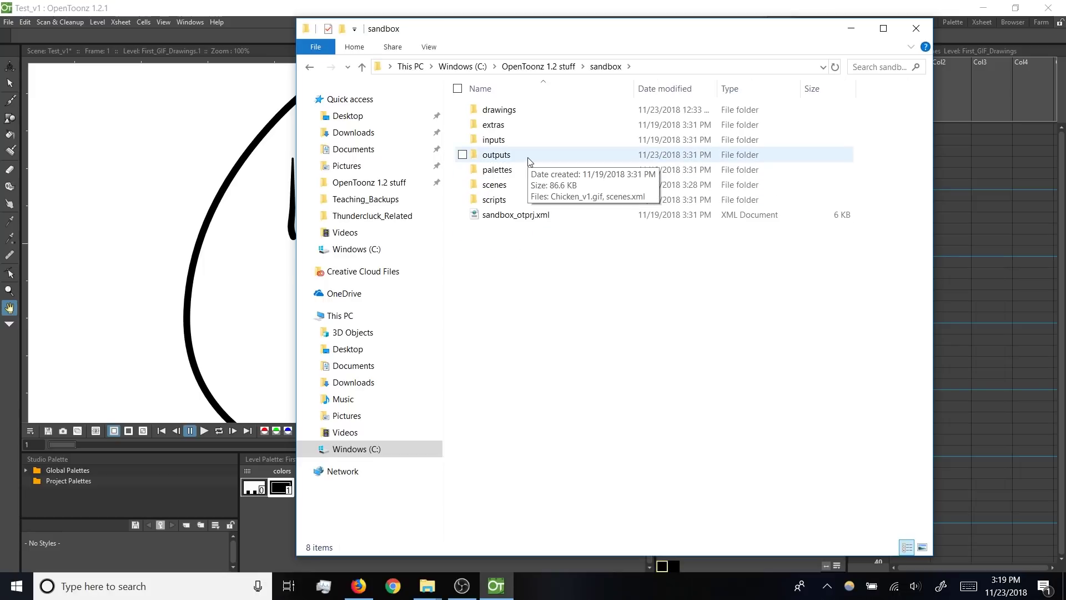
double_click(529, 161)
left_click(484, 139)
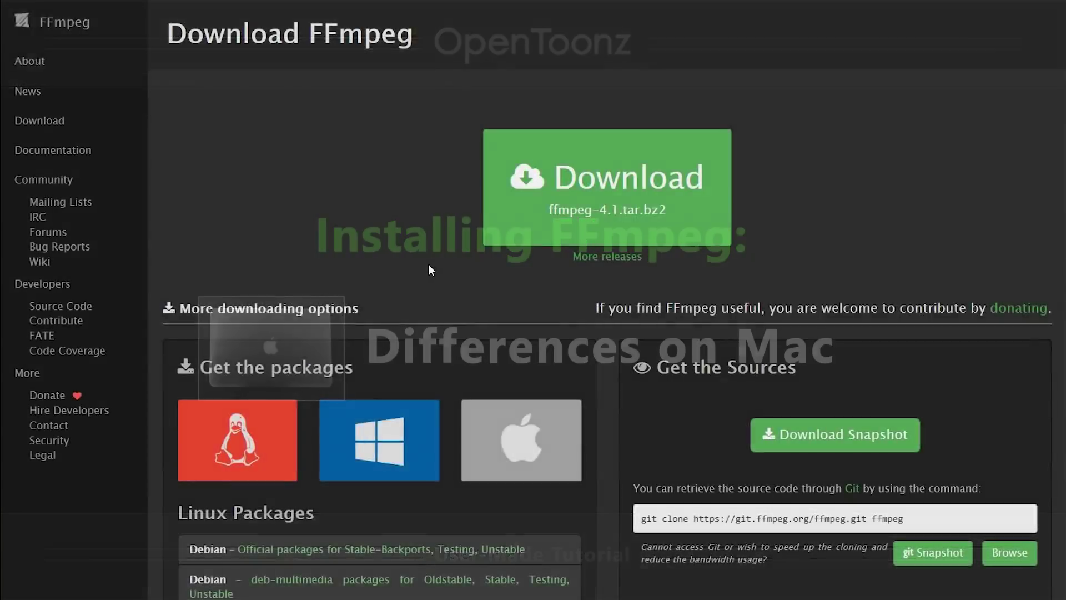
Step: Open the static macOS 64-bit builds from the FFmpeg download page, and bring up the preferences in OpenToonz on the Mac
left_click(502, 408)
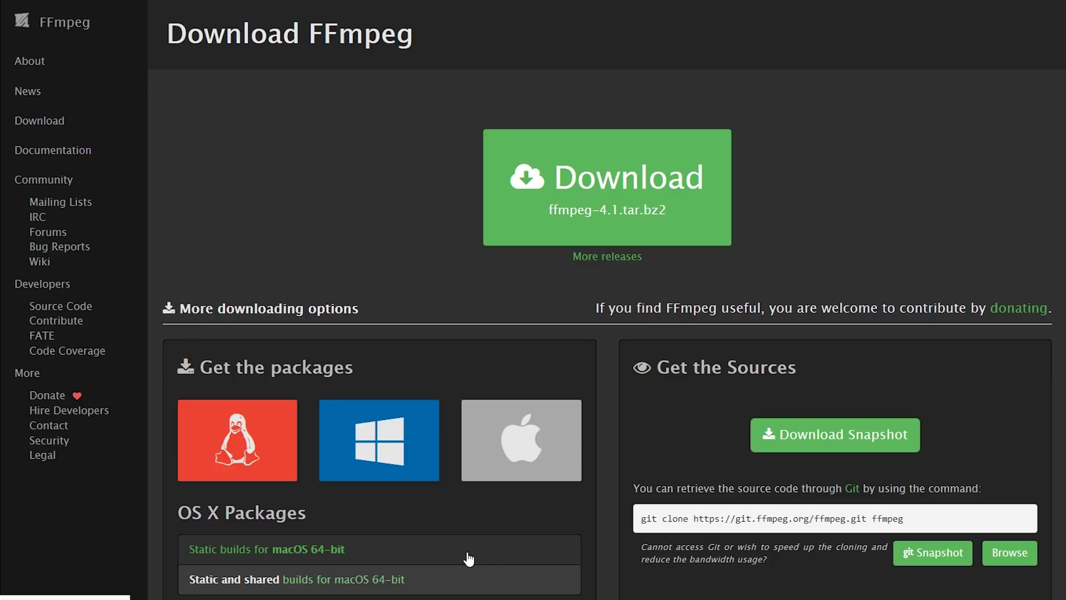
left_click(425, 556)
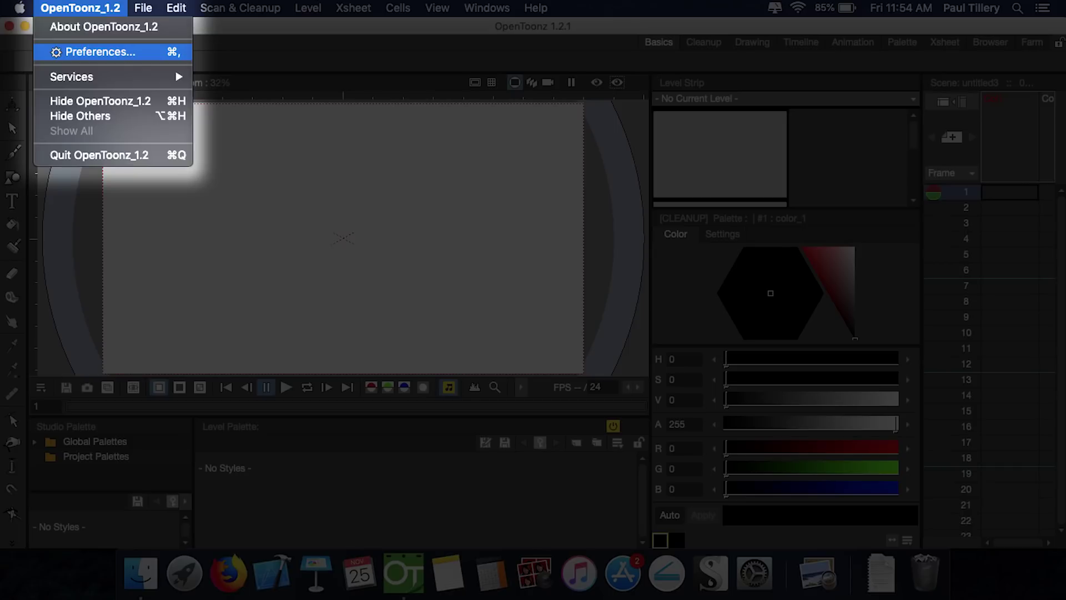
left_click(94, 52)
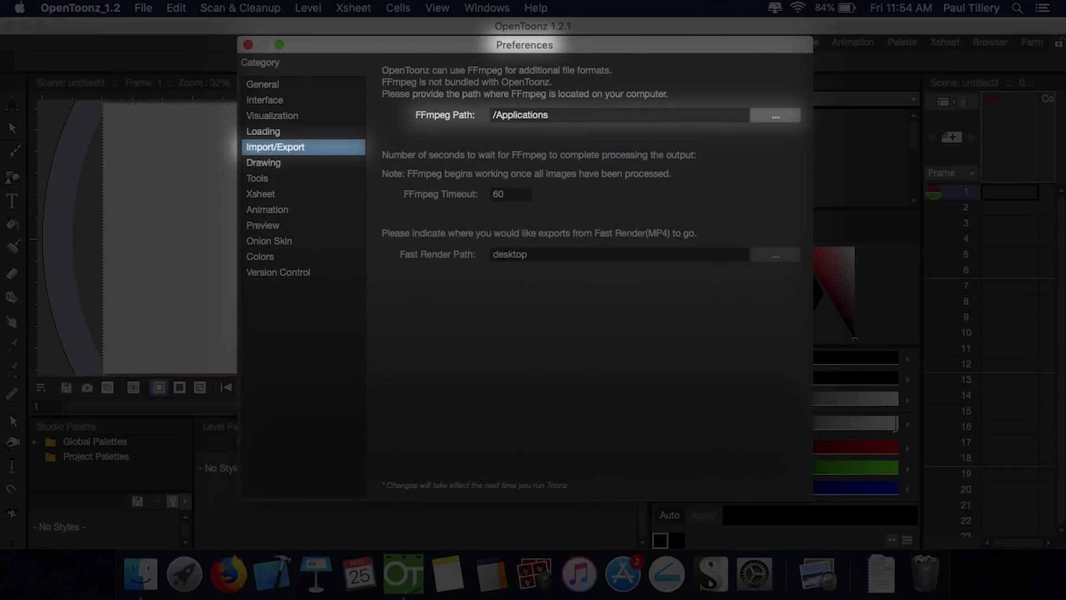